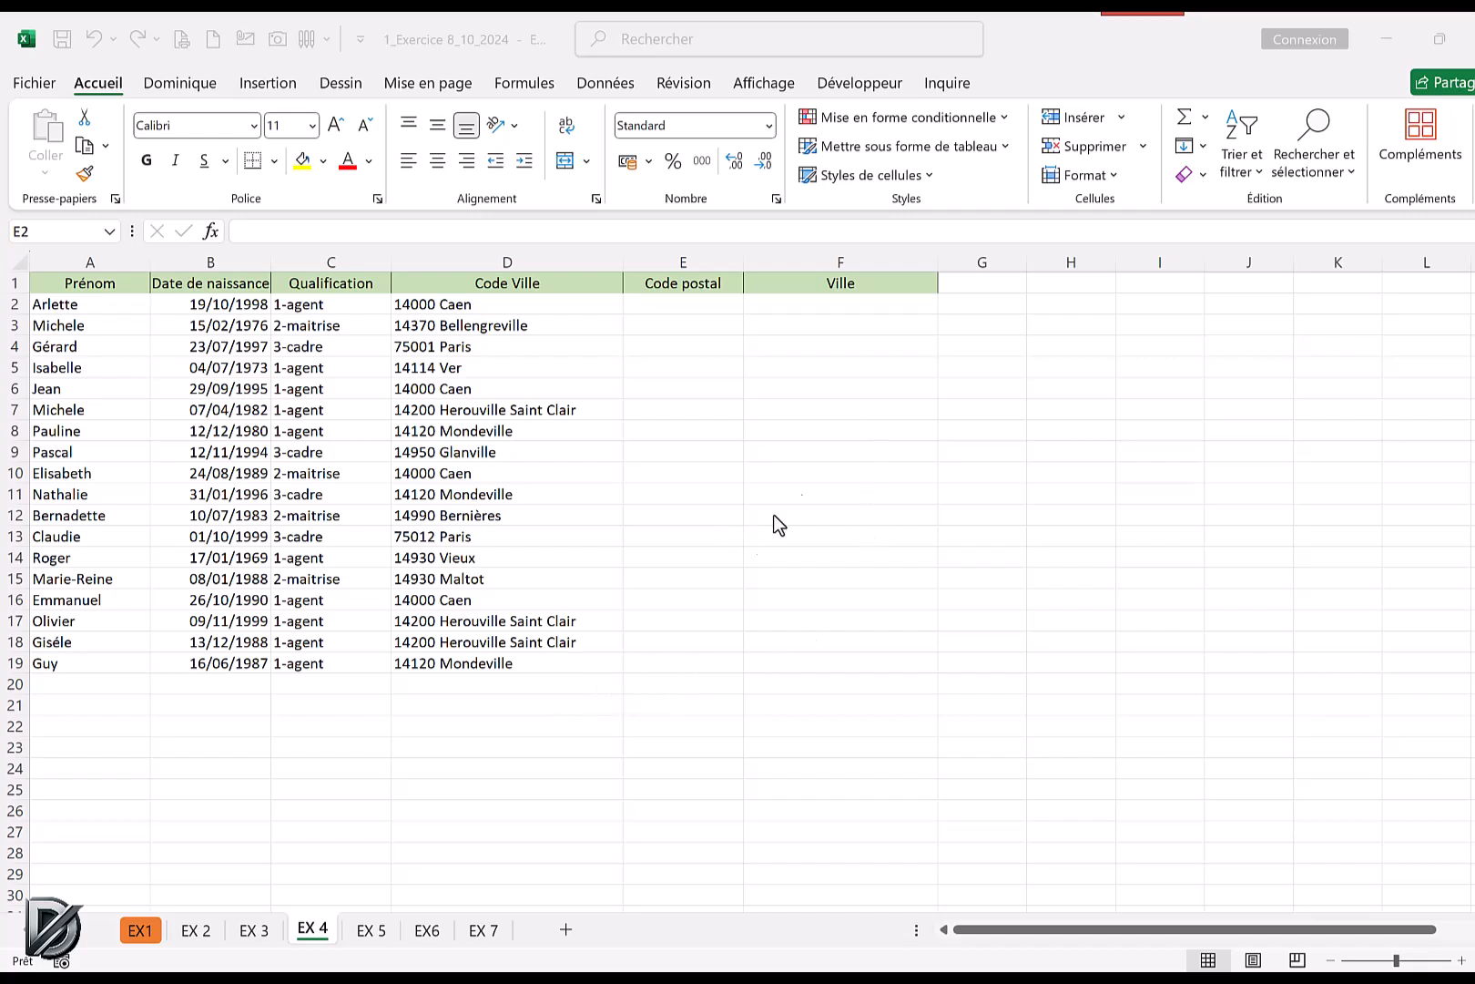
Extract the first five characters of D2 into E2 with the GAUCHE function and fill the formula down the Code postal column.
left_click(663, 303)
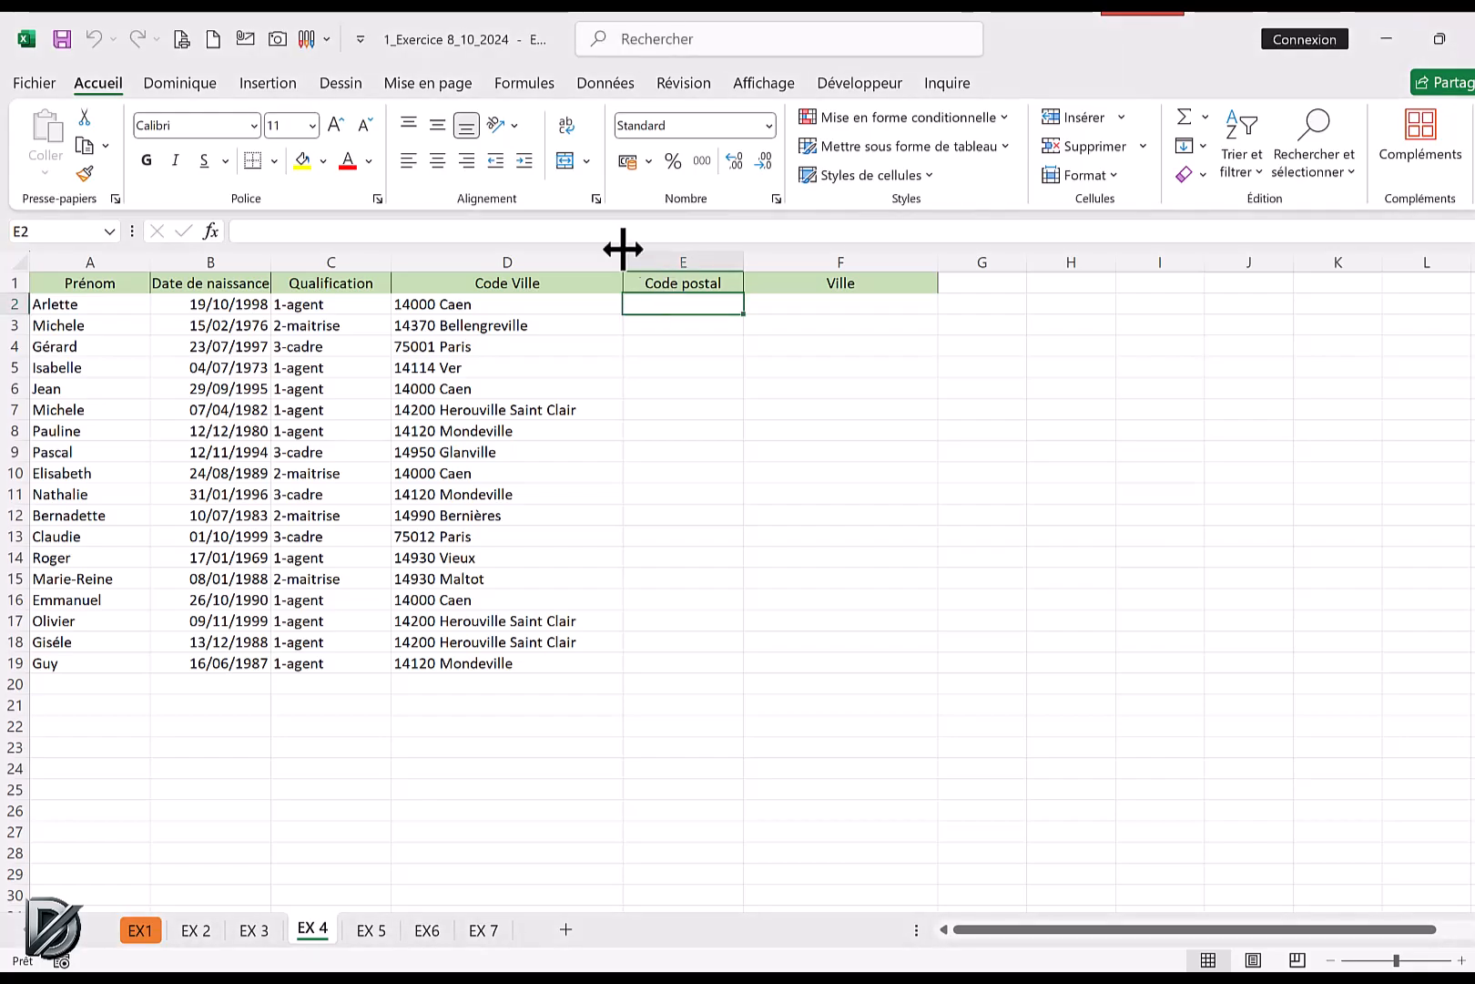
left_click(524, 83)
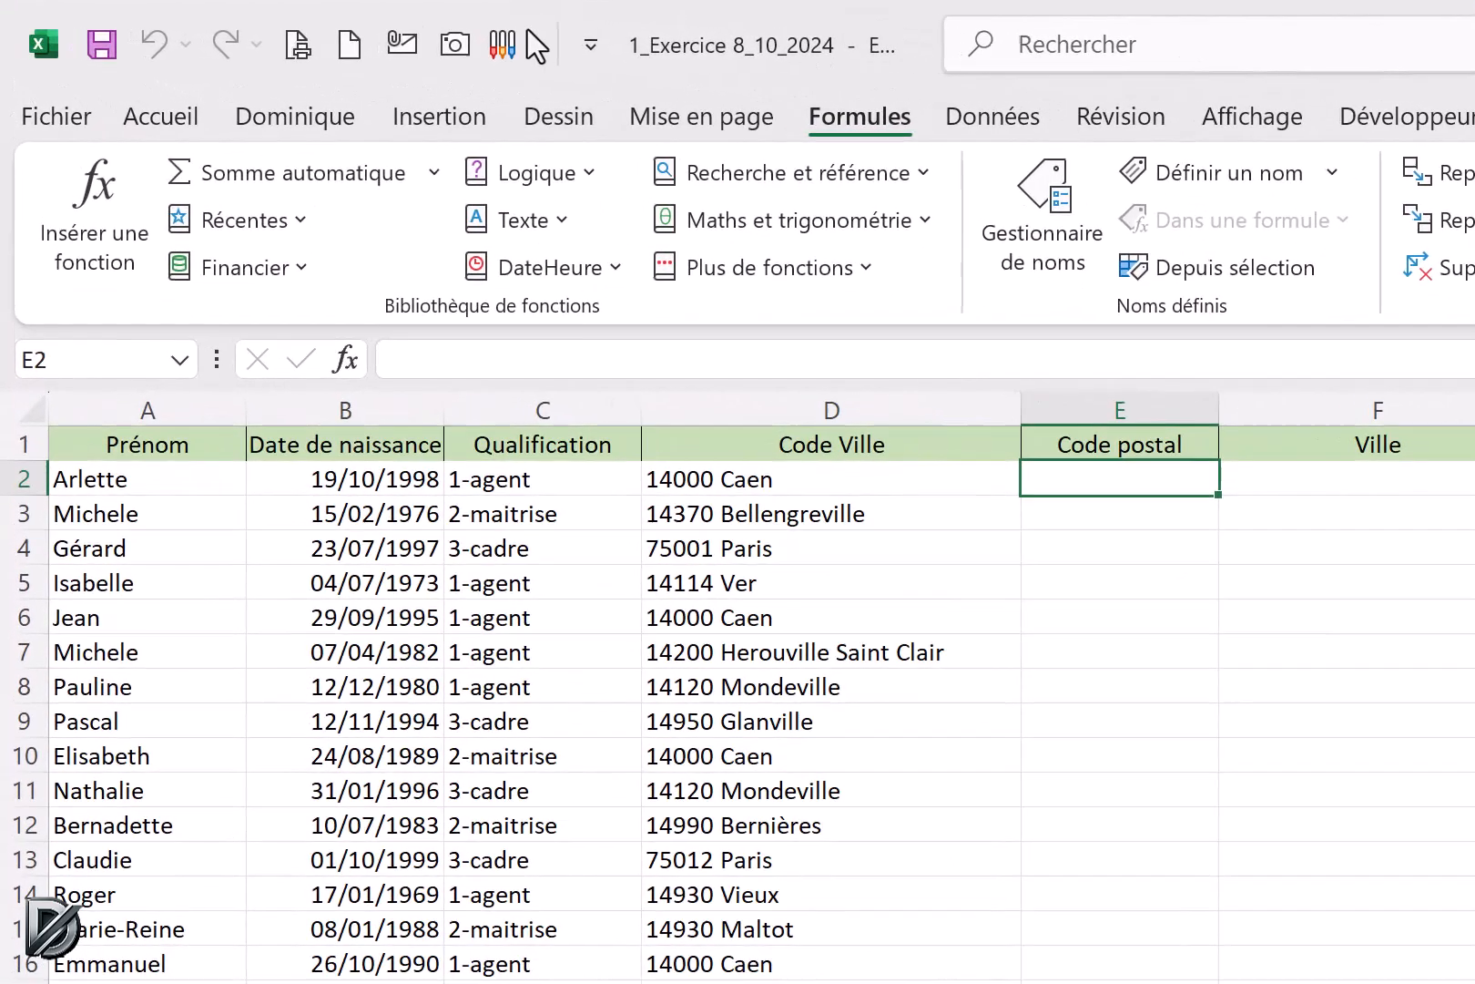
left_click(522, 220)
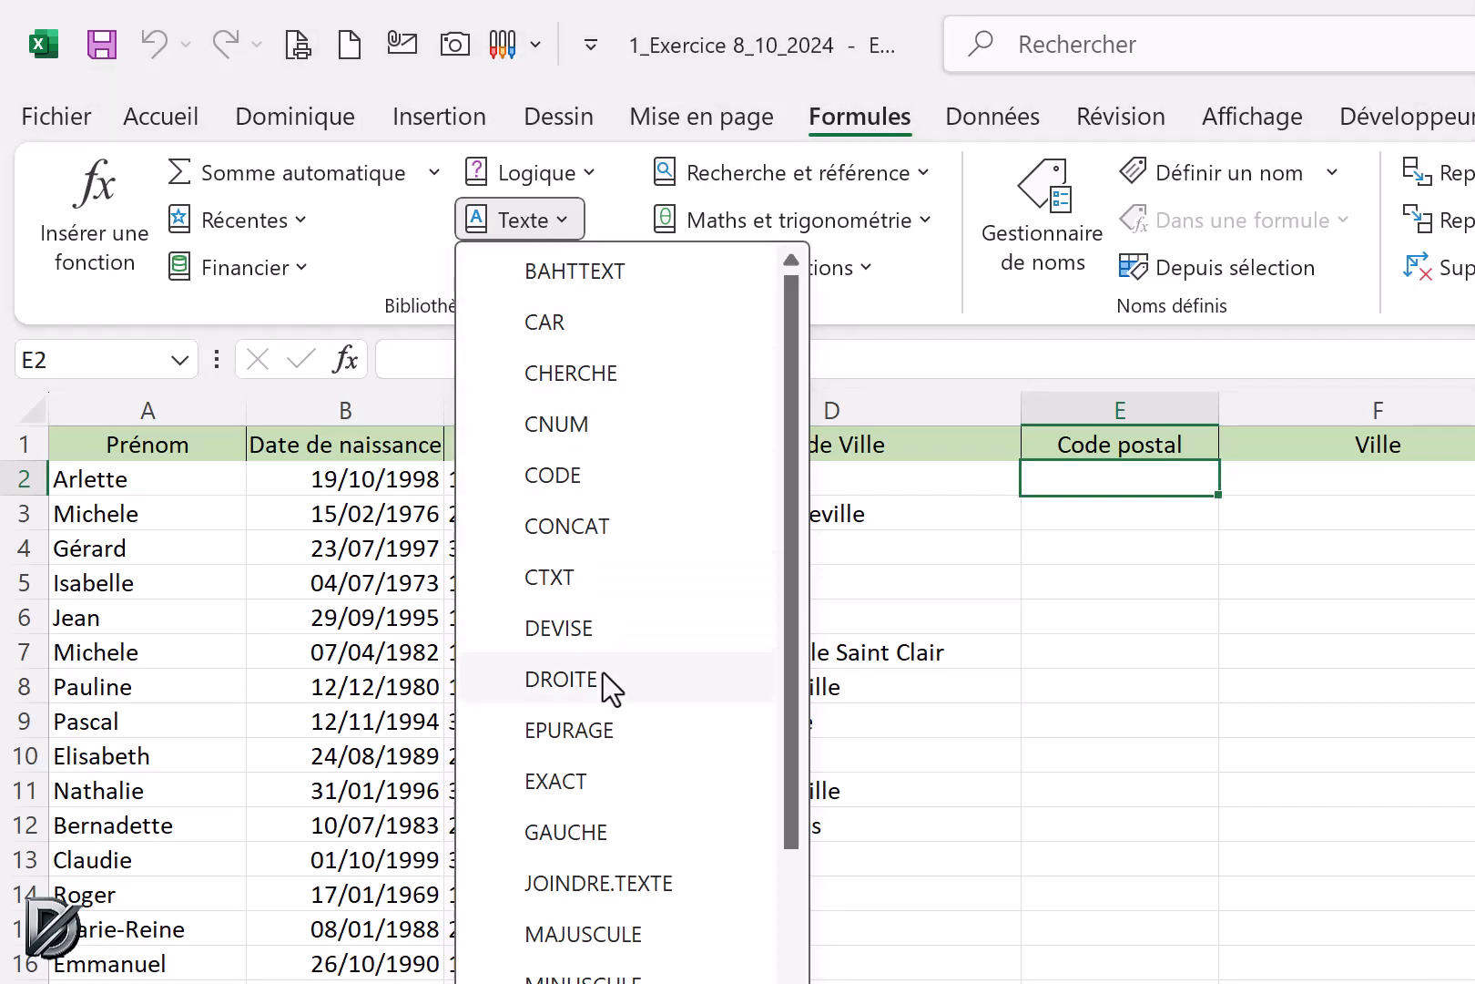
left_click(590, 833)
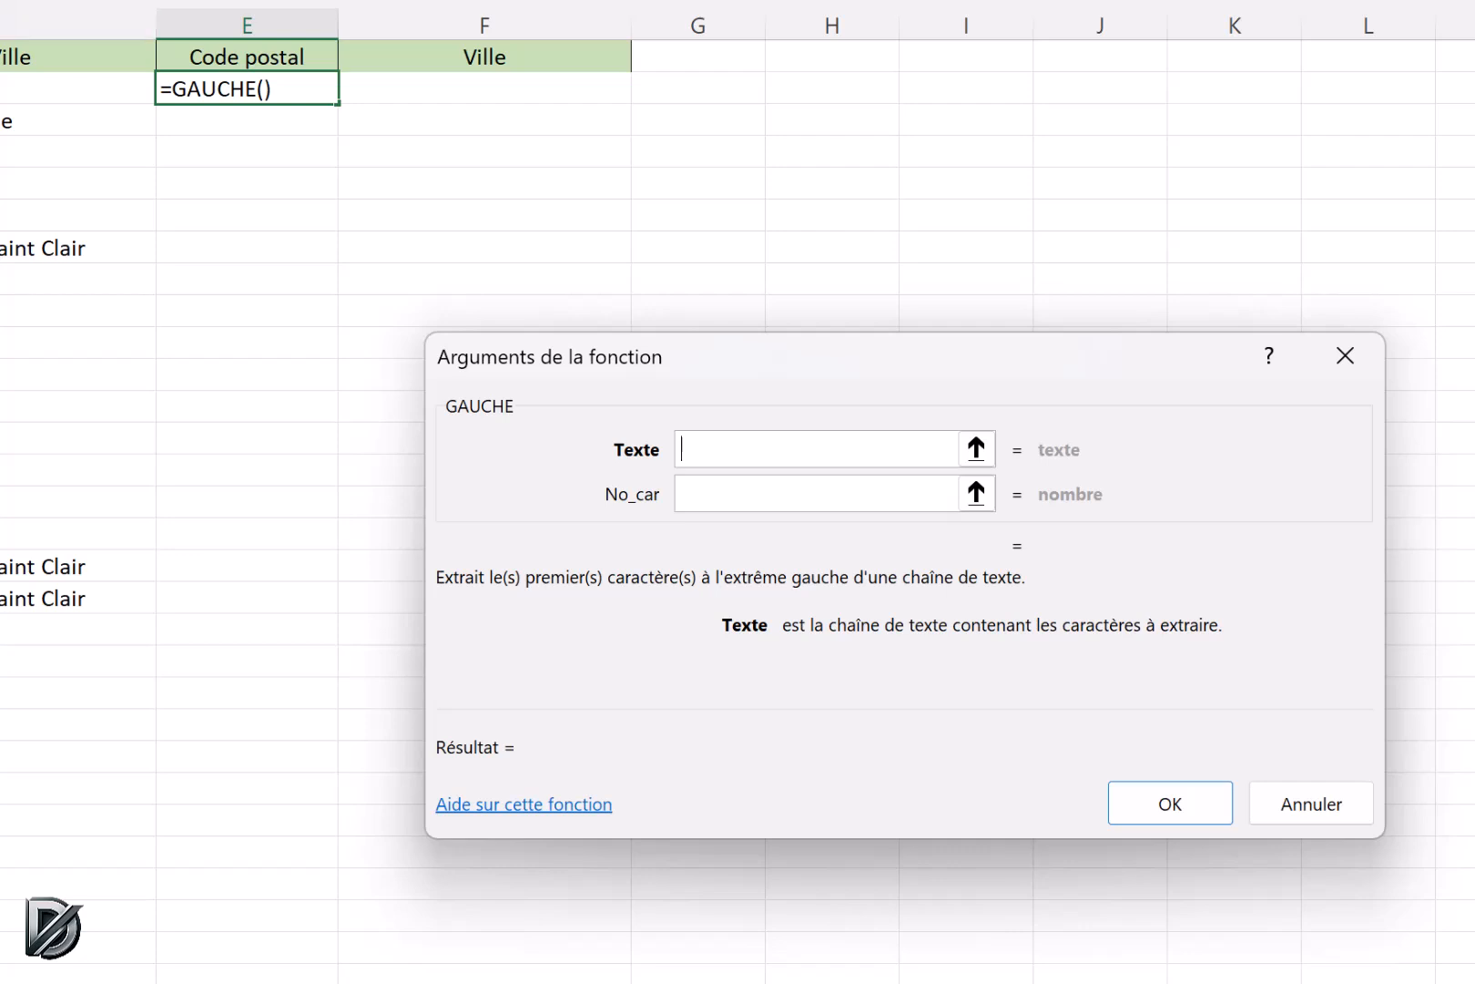
left_click(77, 88)
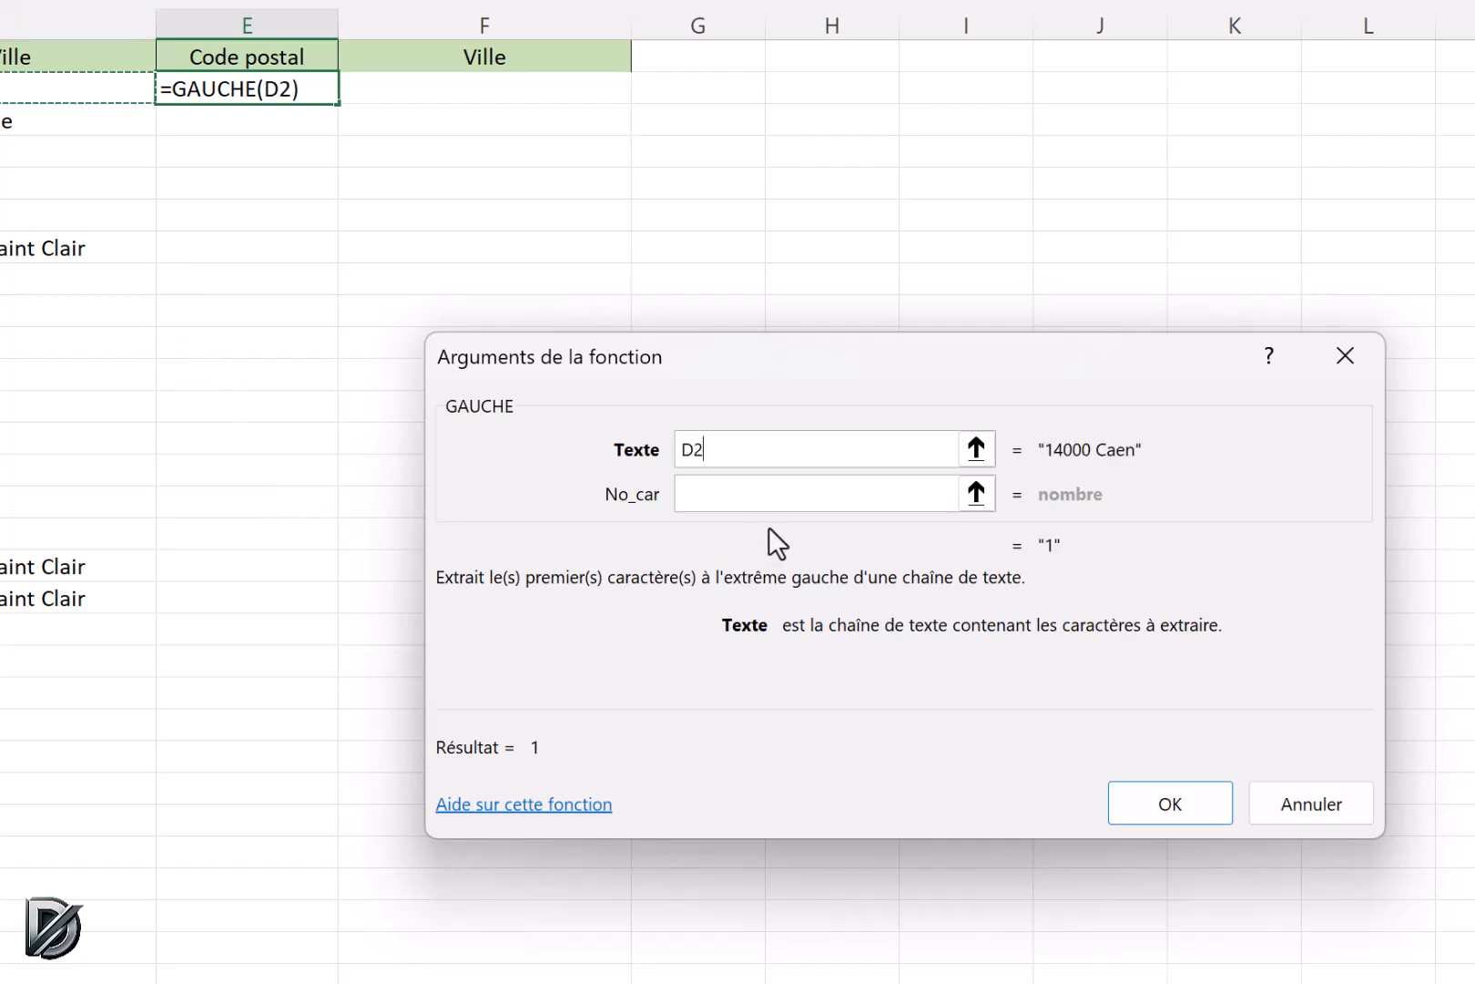
left_click(723, 492)
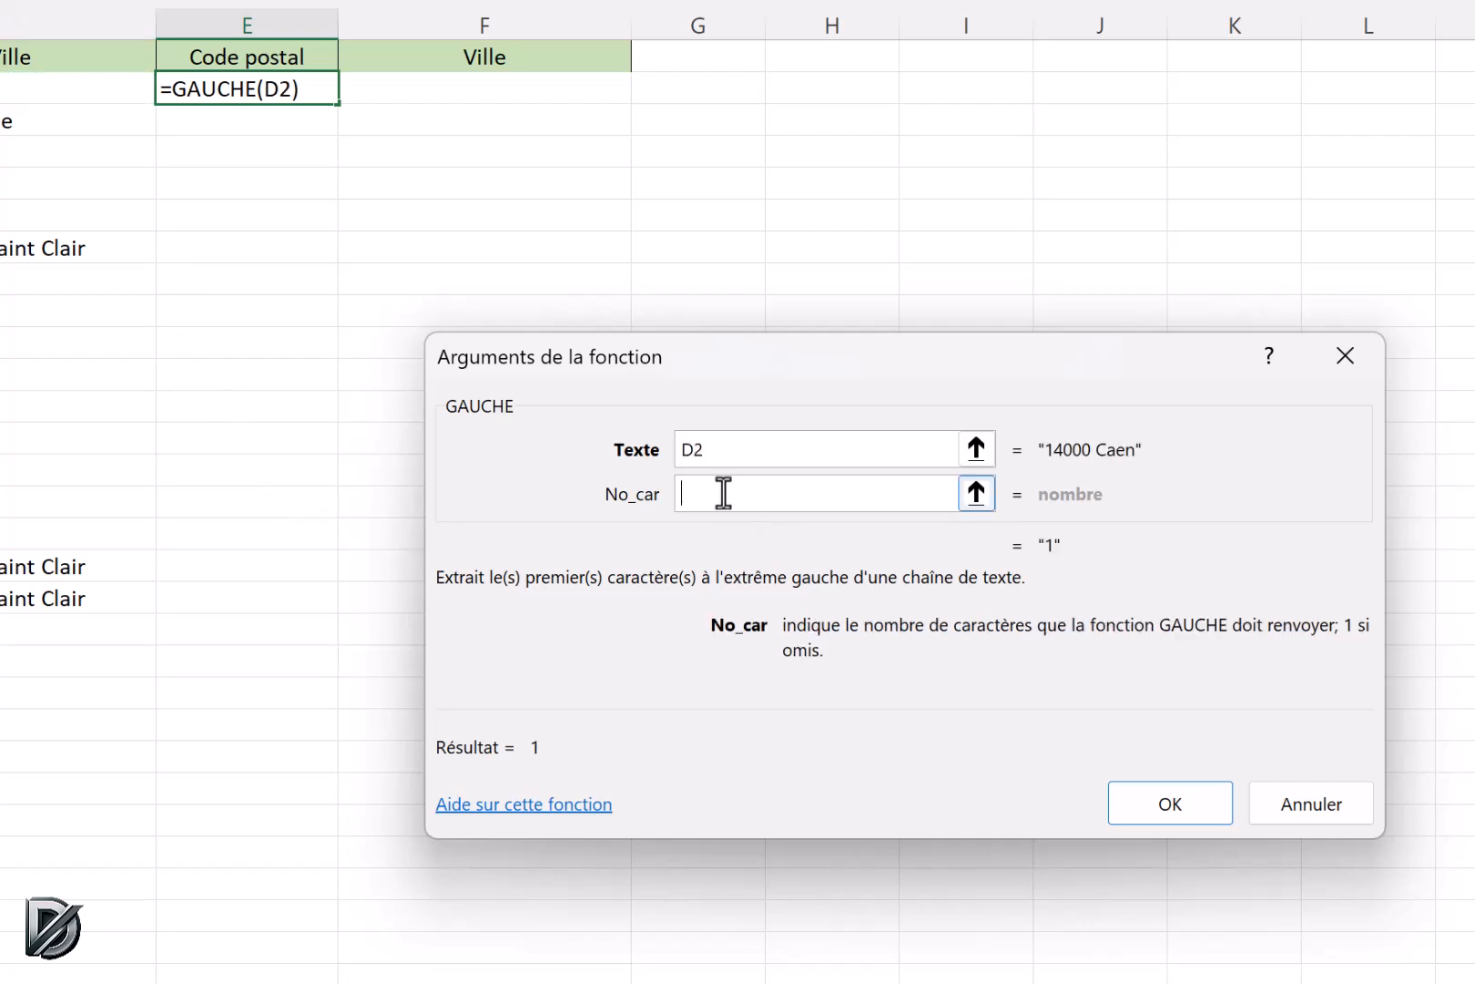
type("(")
key("BackSpace")
type("5")
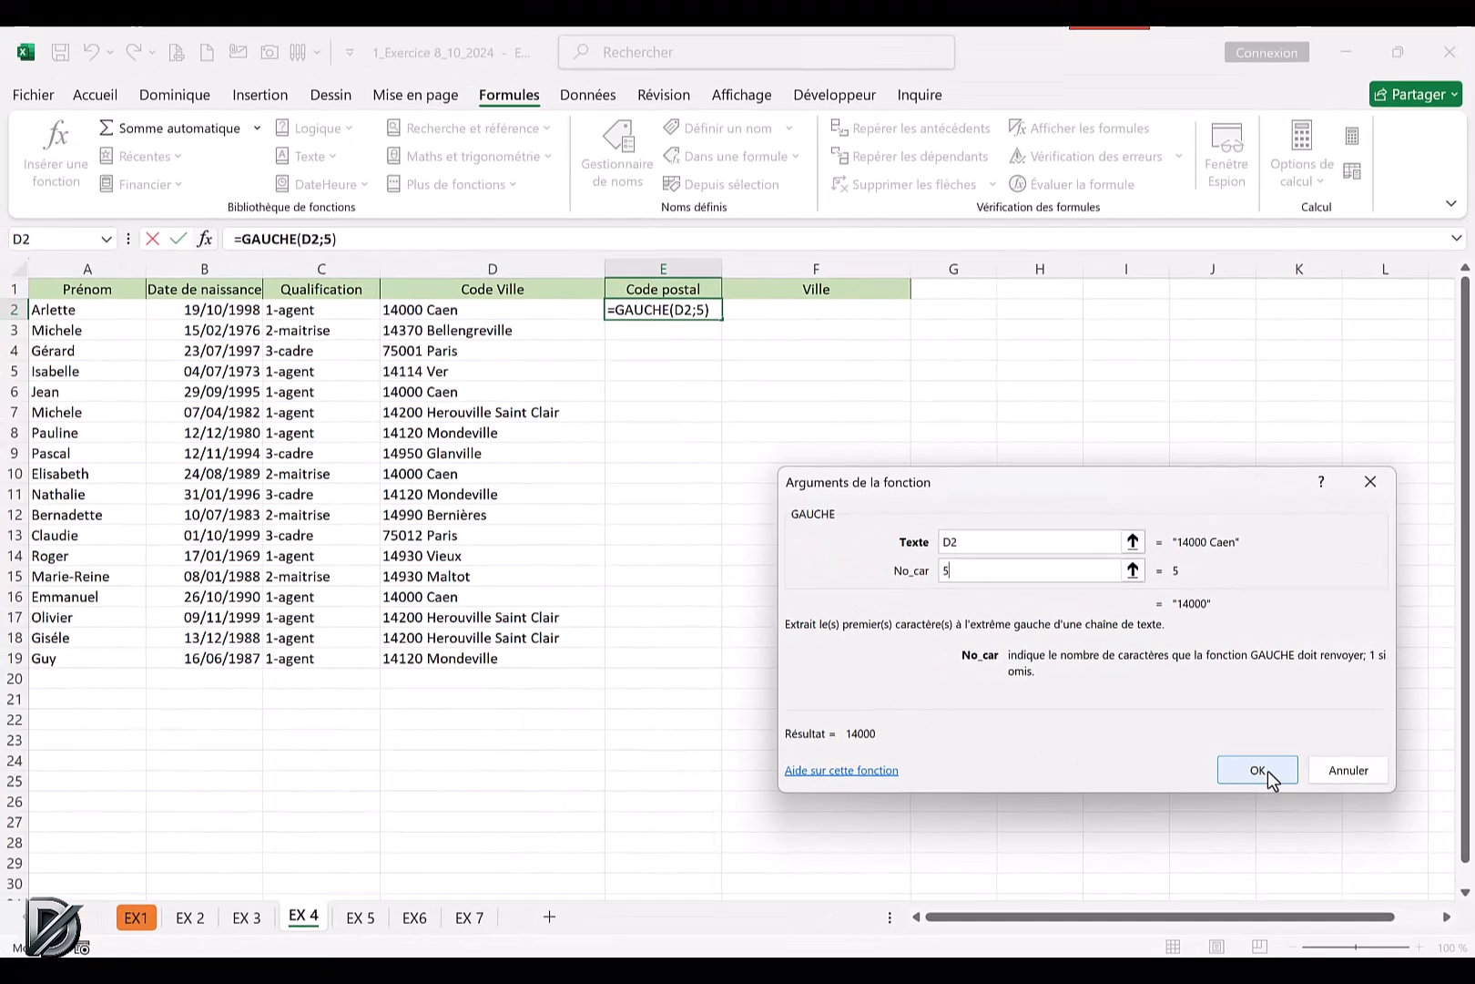
left_click(1170, 804)
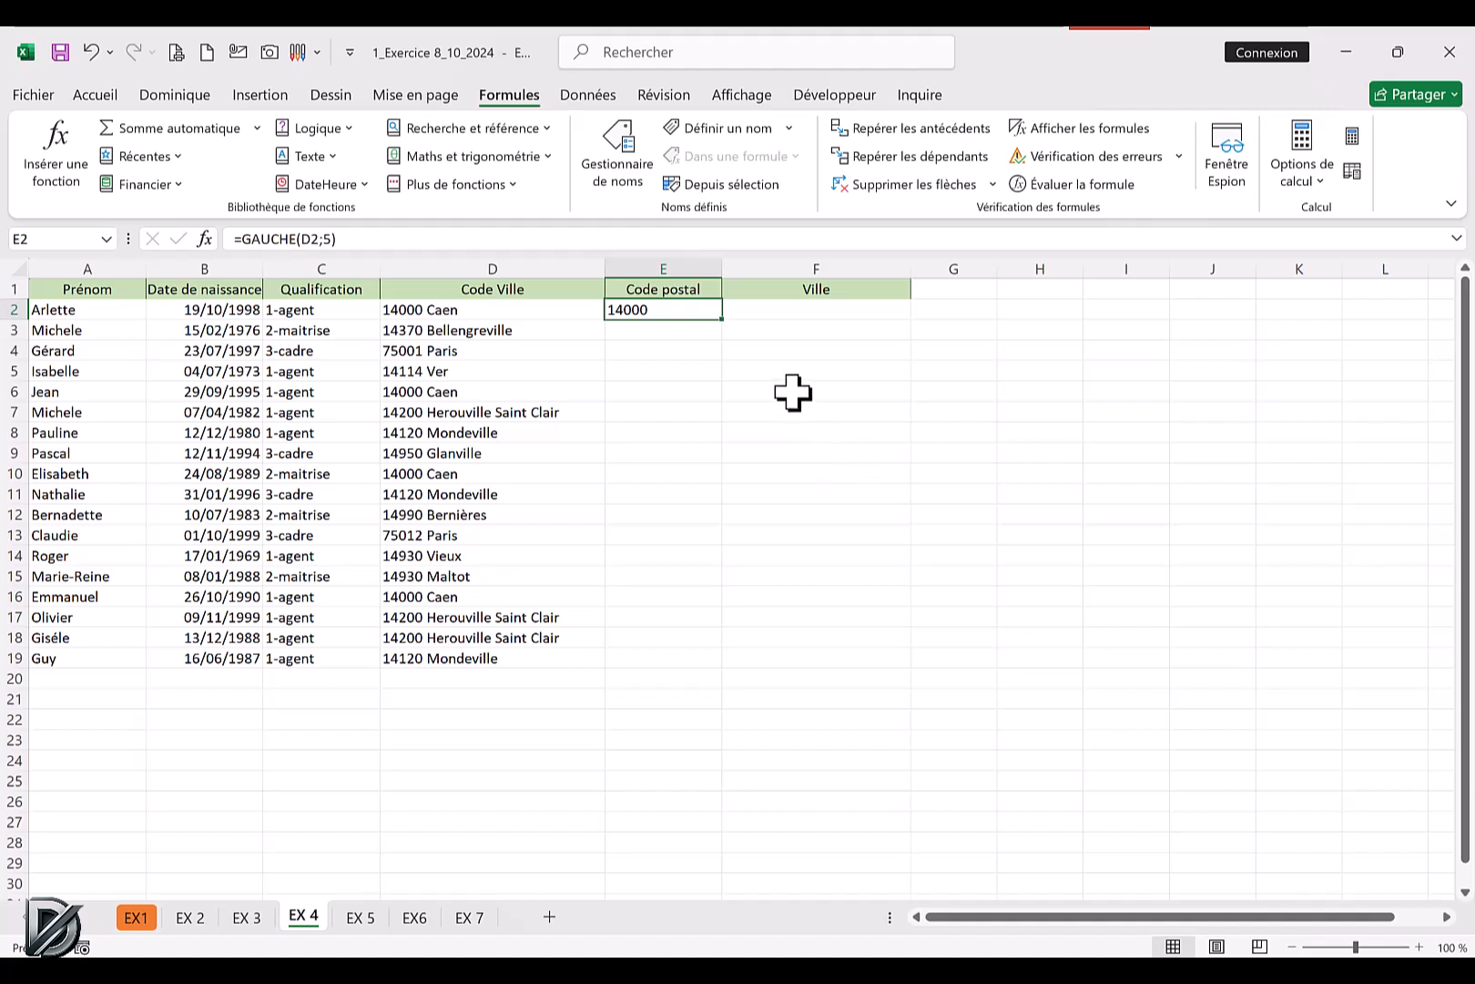
double_click(723, 321)
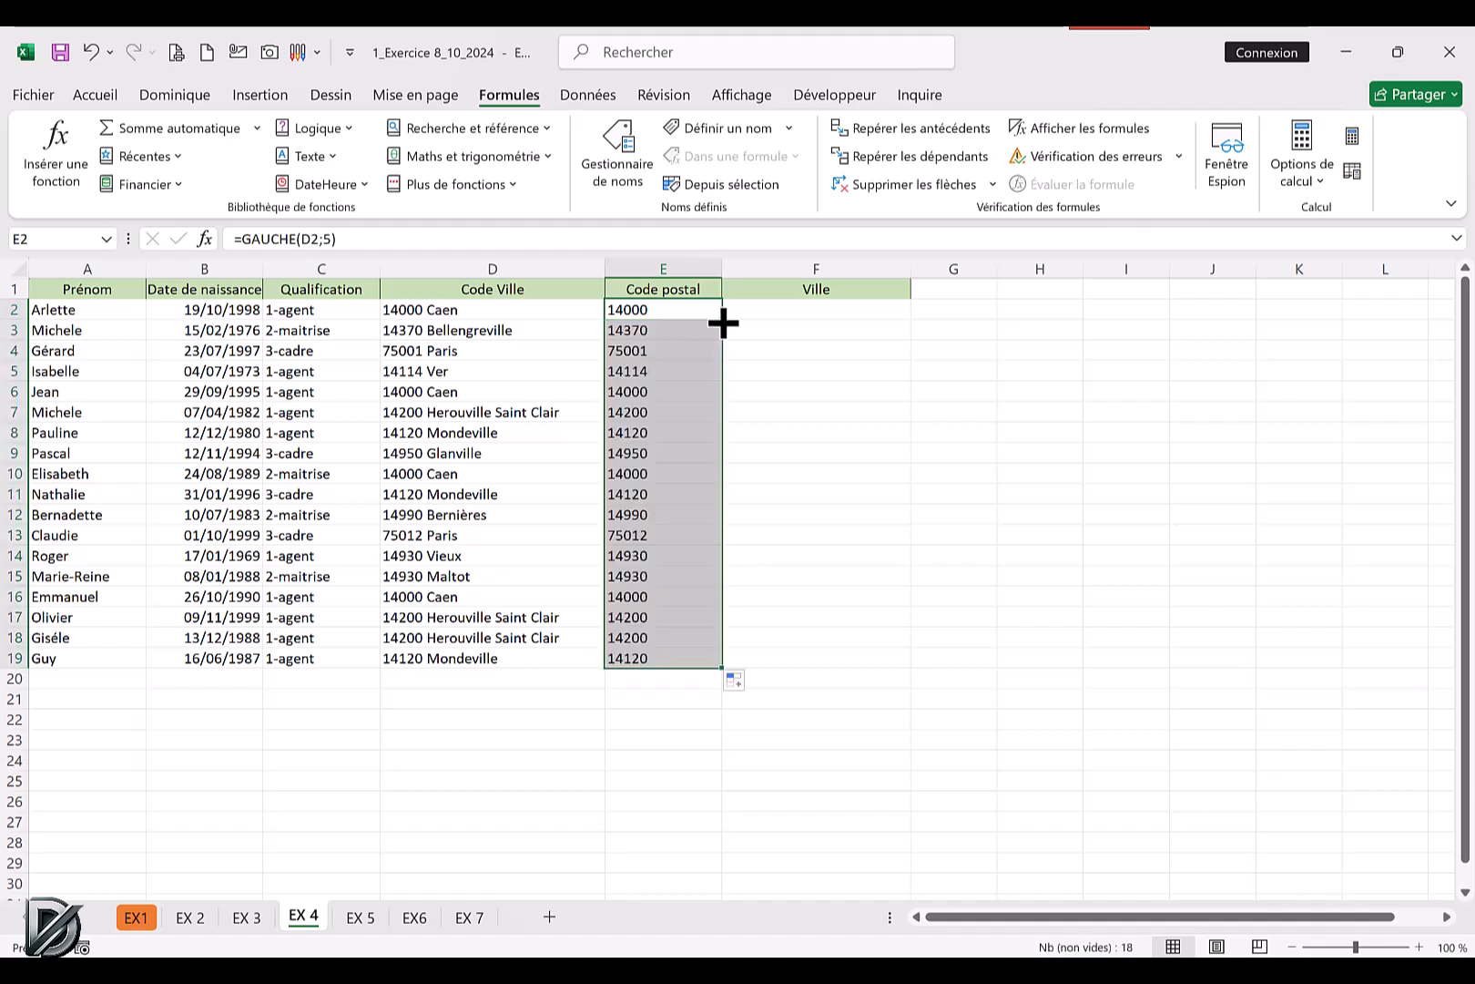
left_click(822, 496)
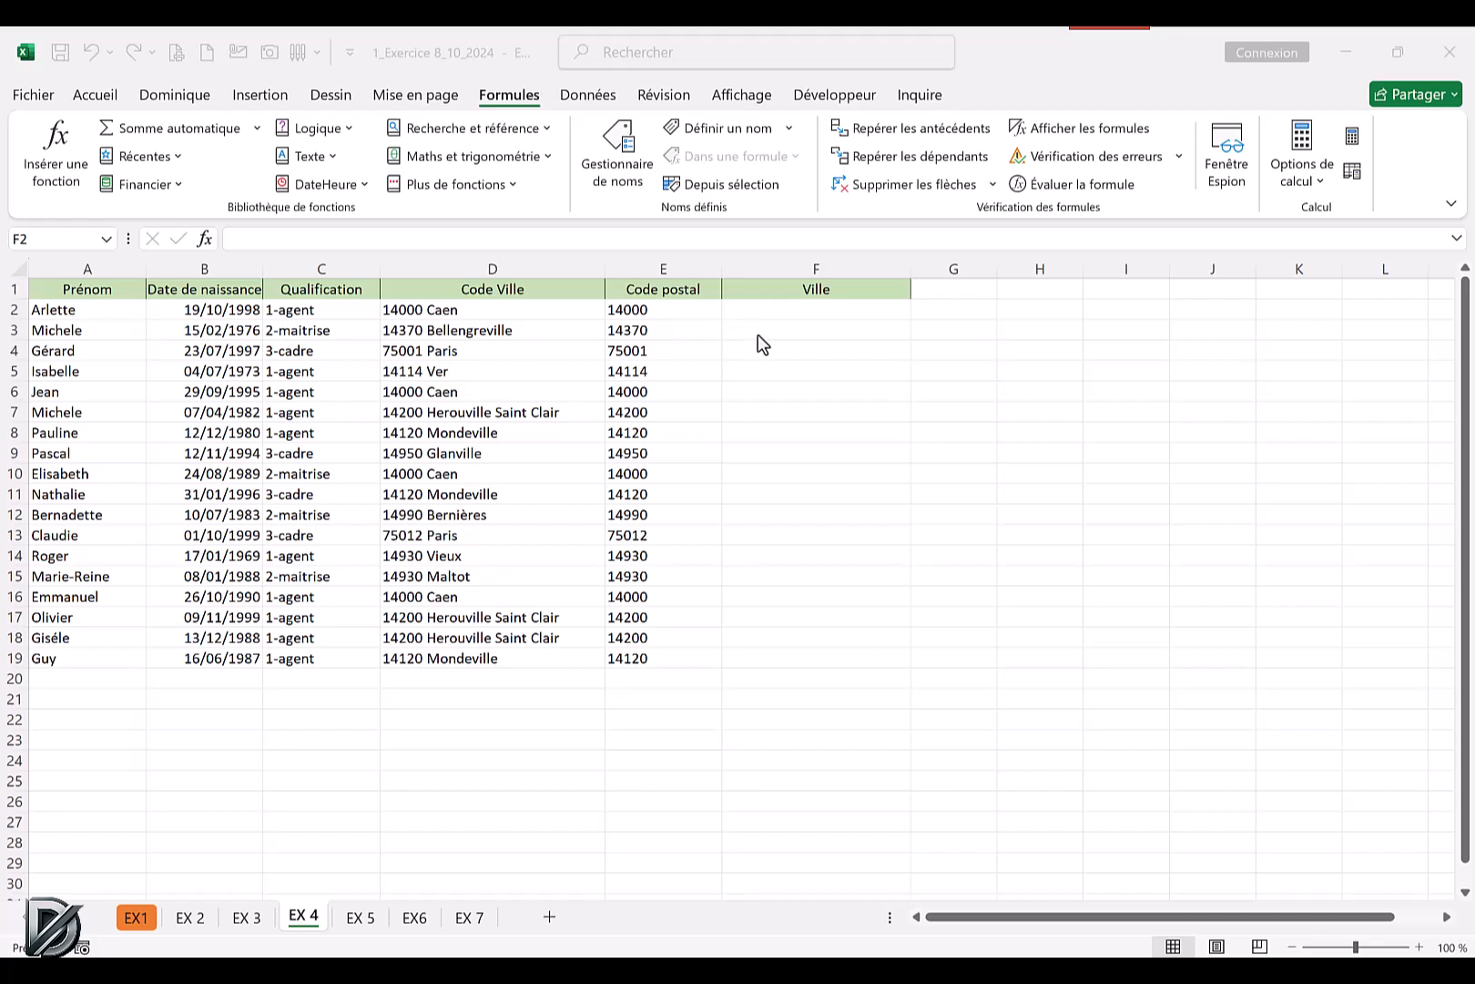
Count the characters of D2 in G2 with the NBCAR function and fill the formula down to row 19.
left_click(955, 308)
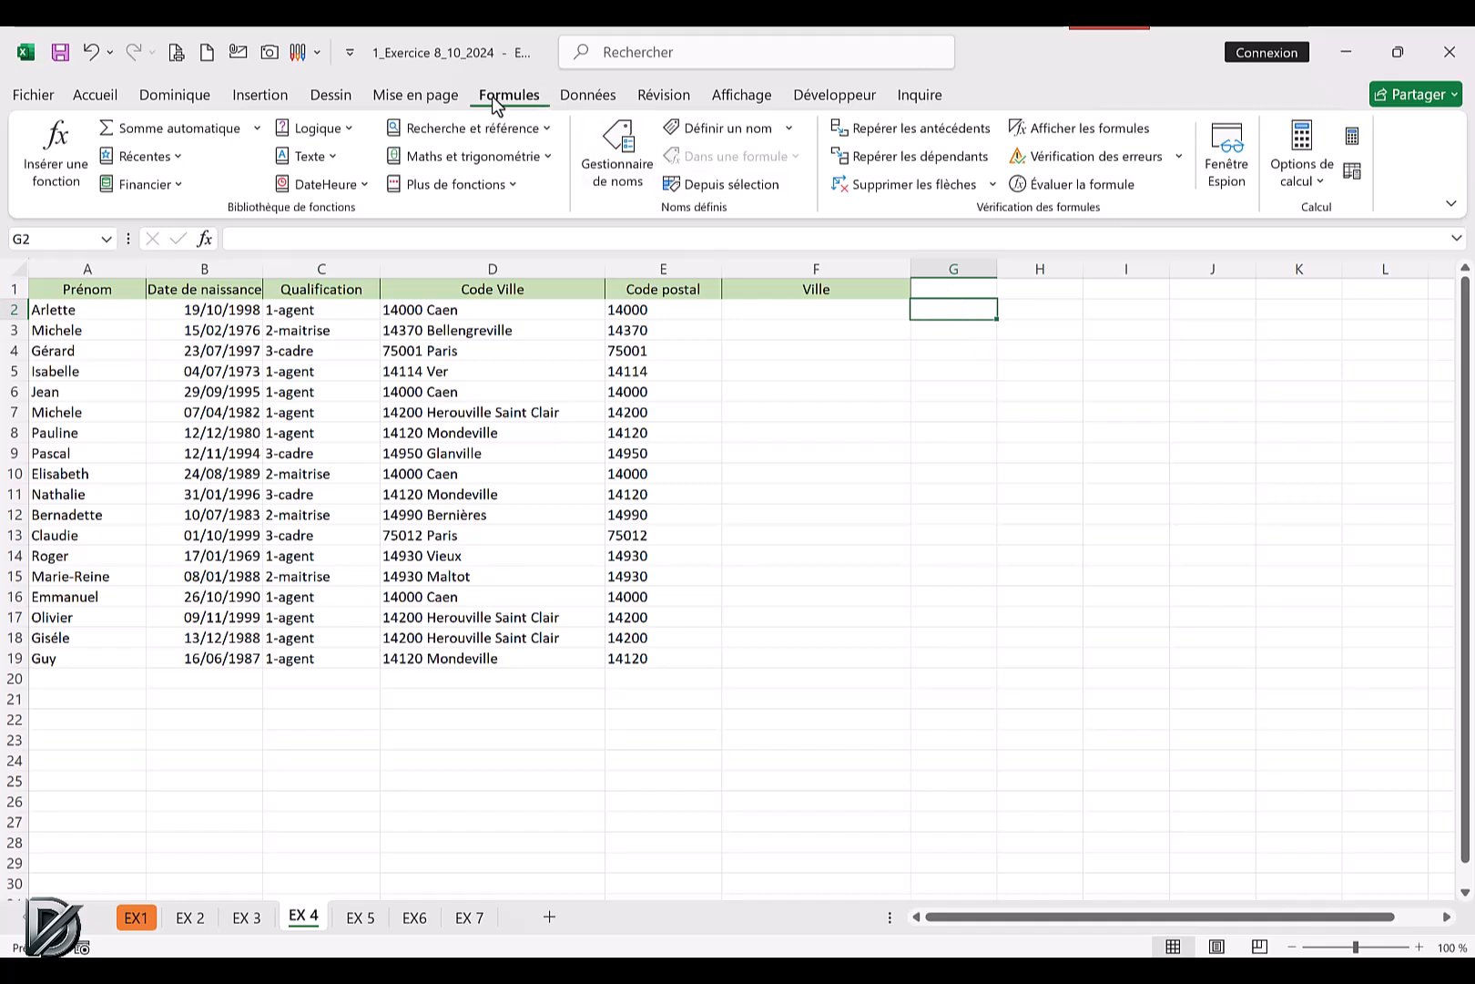
left_click(306, 157)
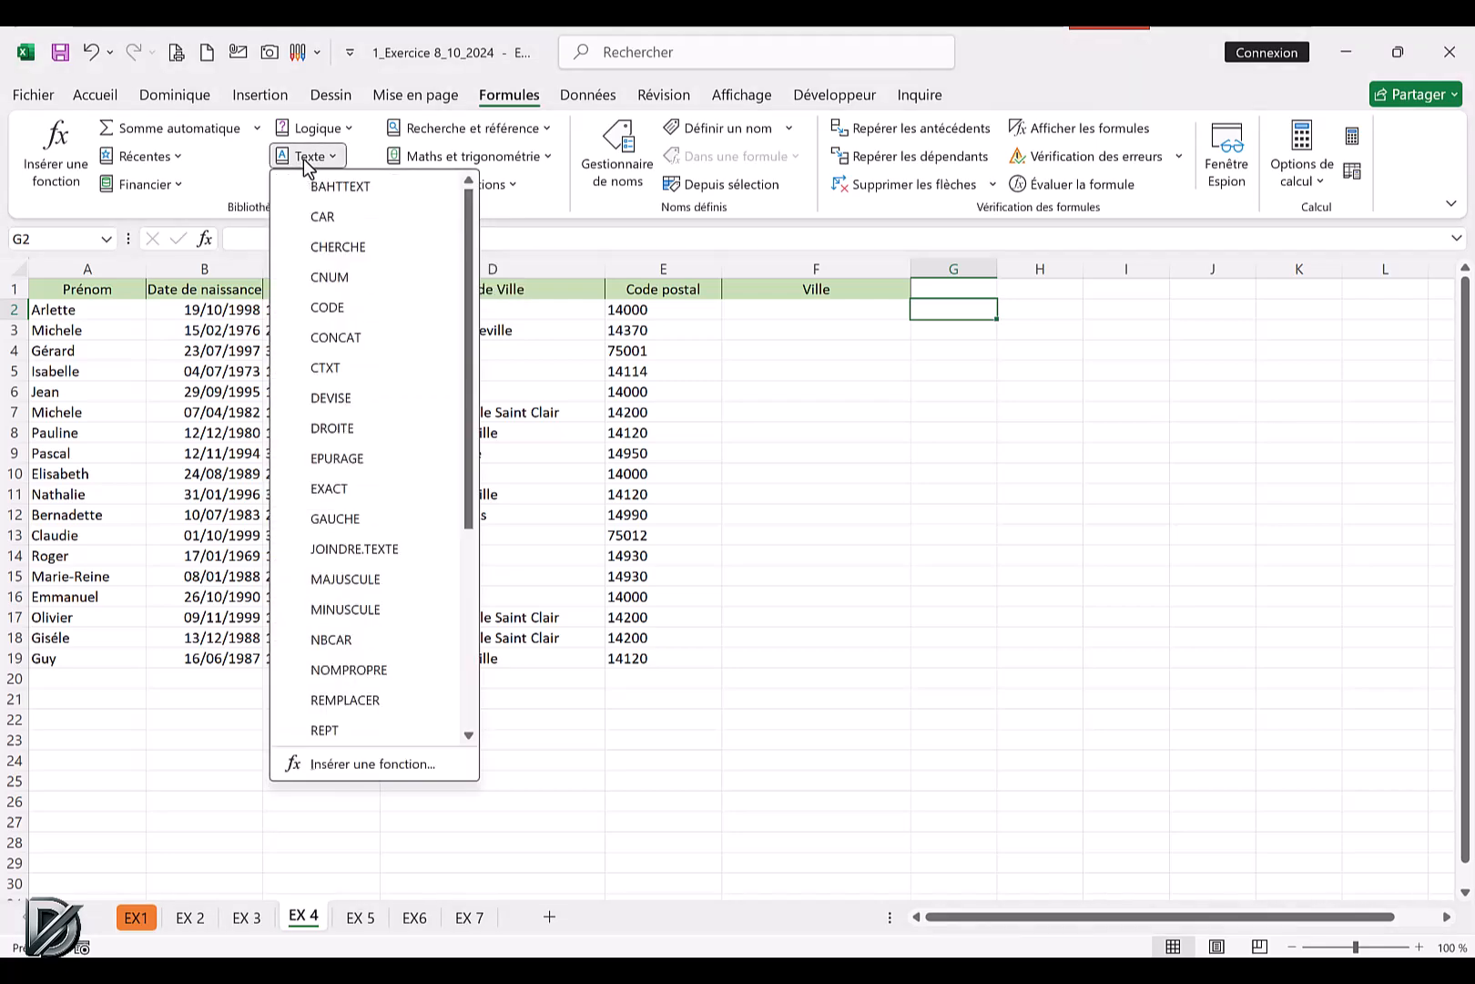
left_click(321, 640)
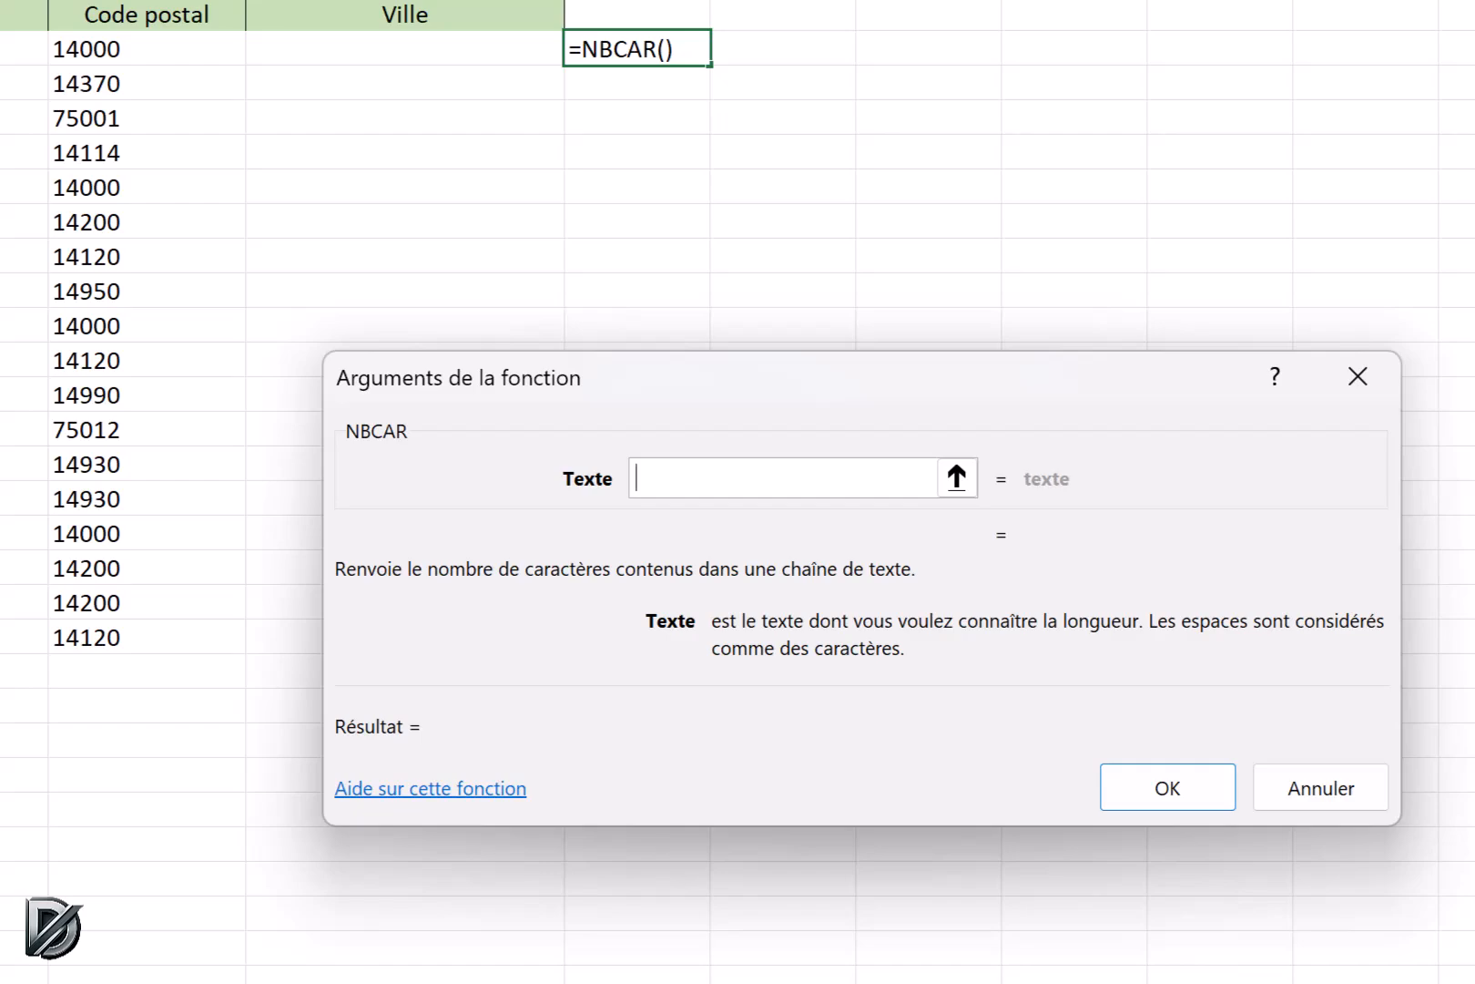
type("D2")
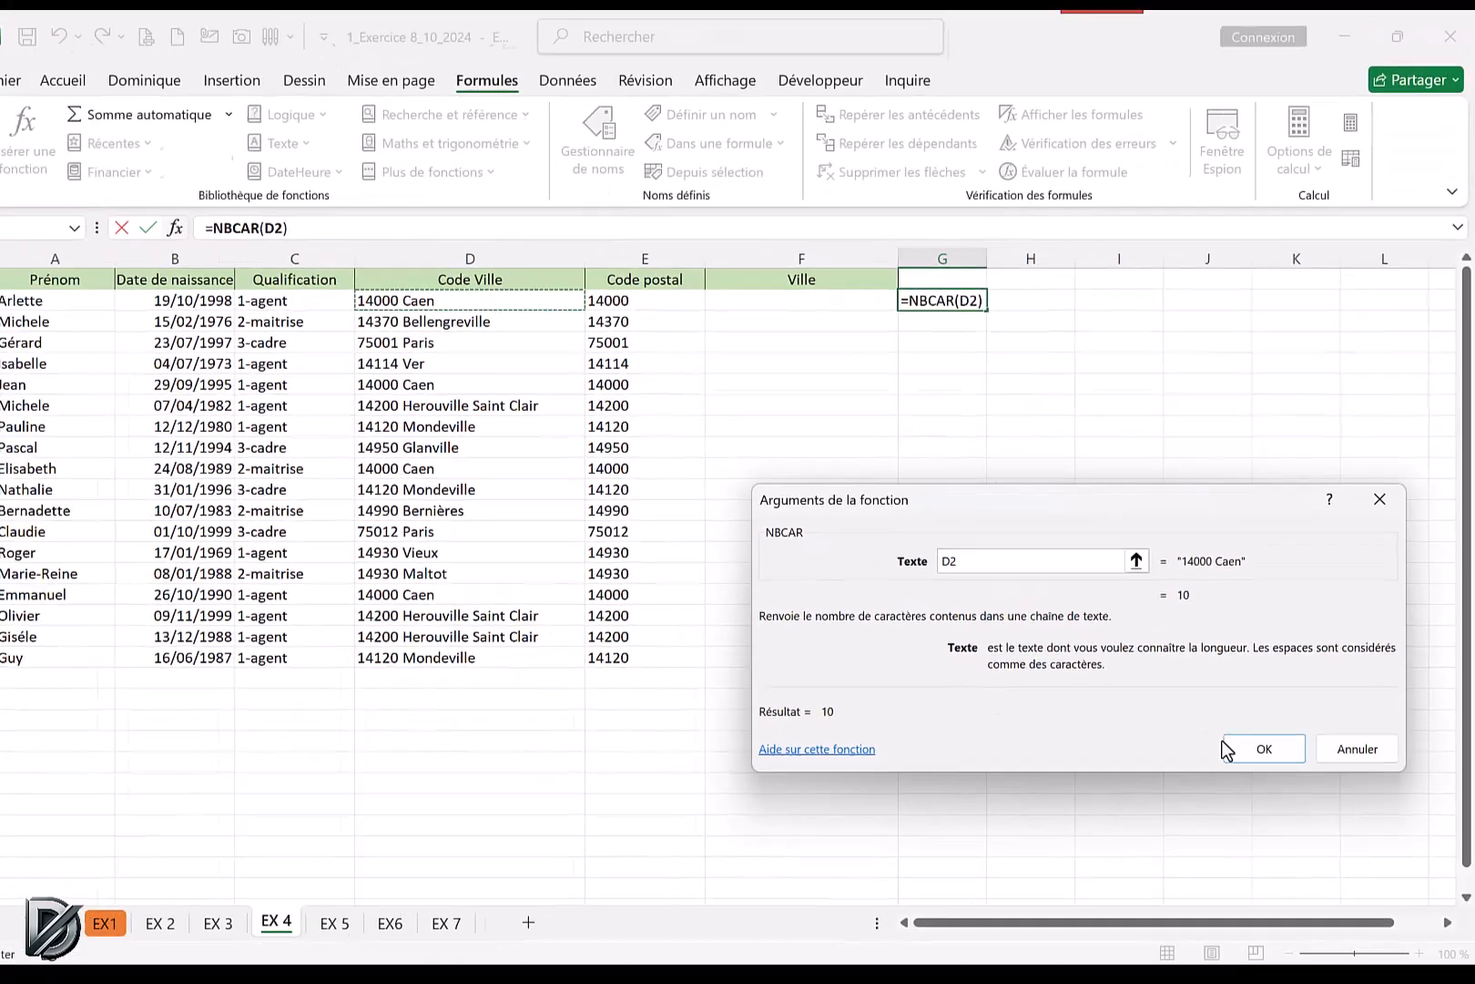
left_click(1244, 751)
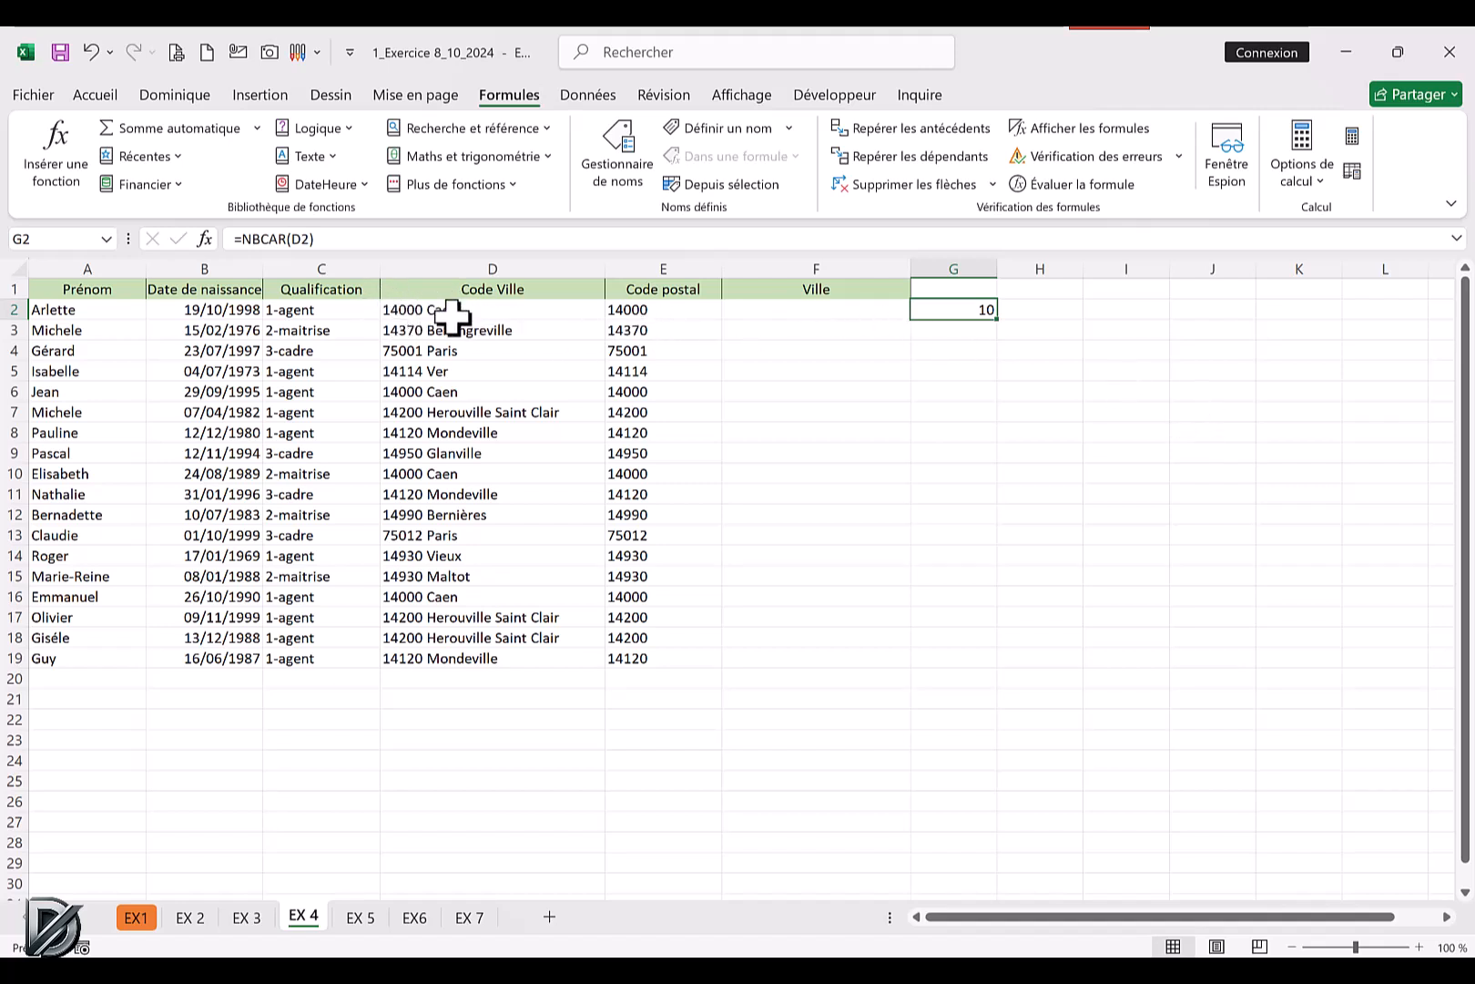
double_click(997, 320)
left_click(1061, 390)
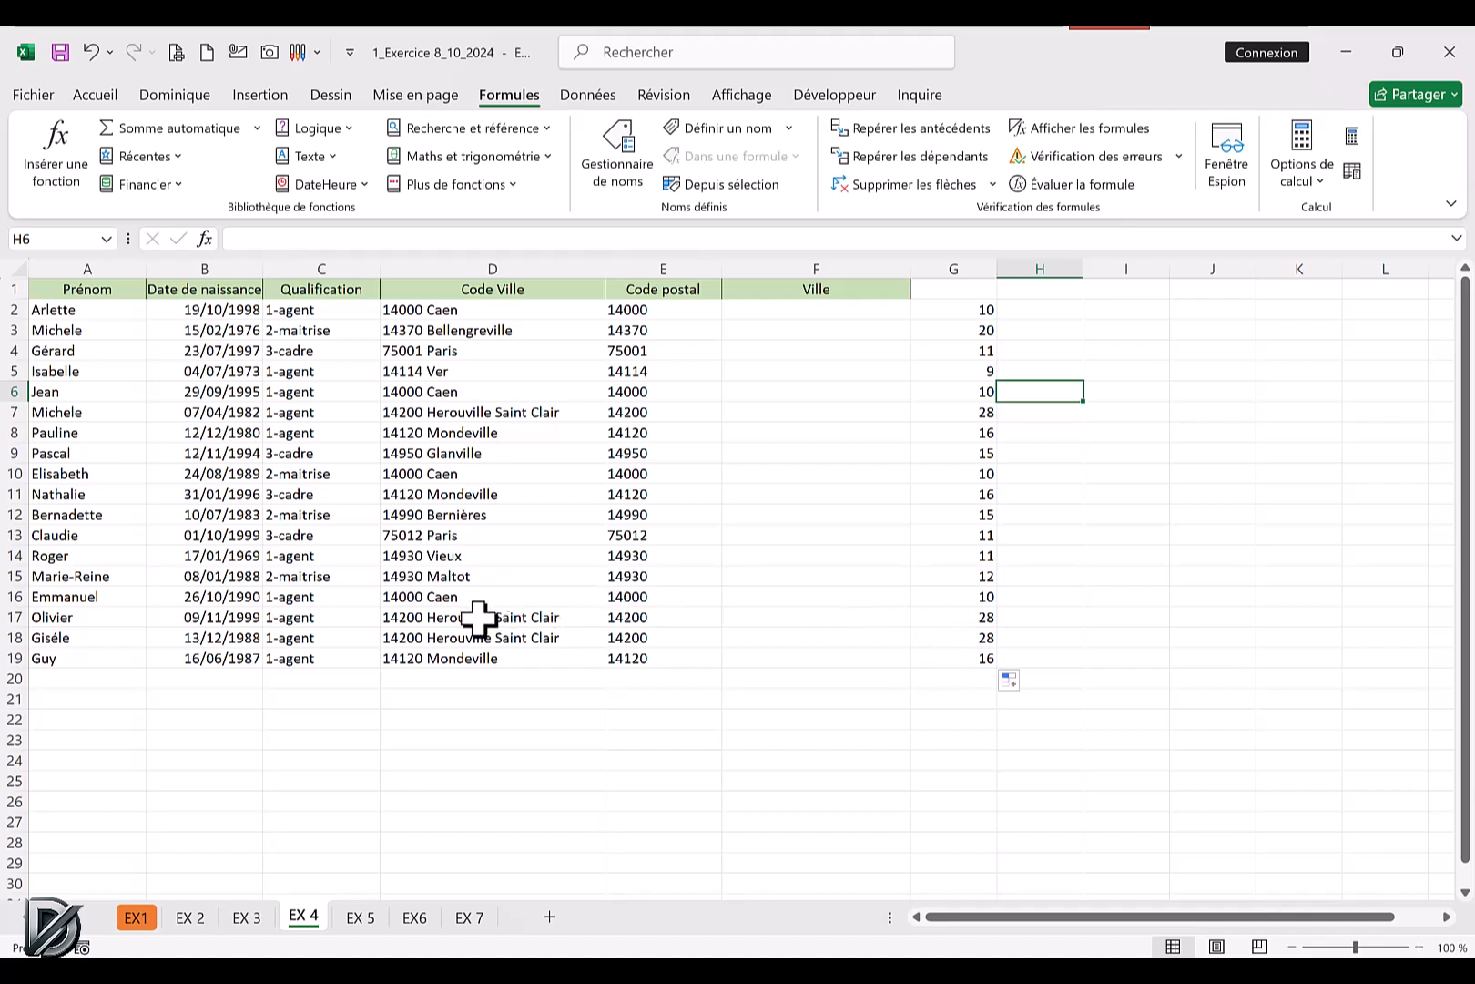
left_click(947, 616)
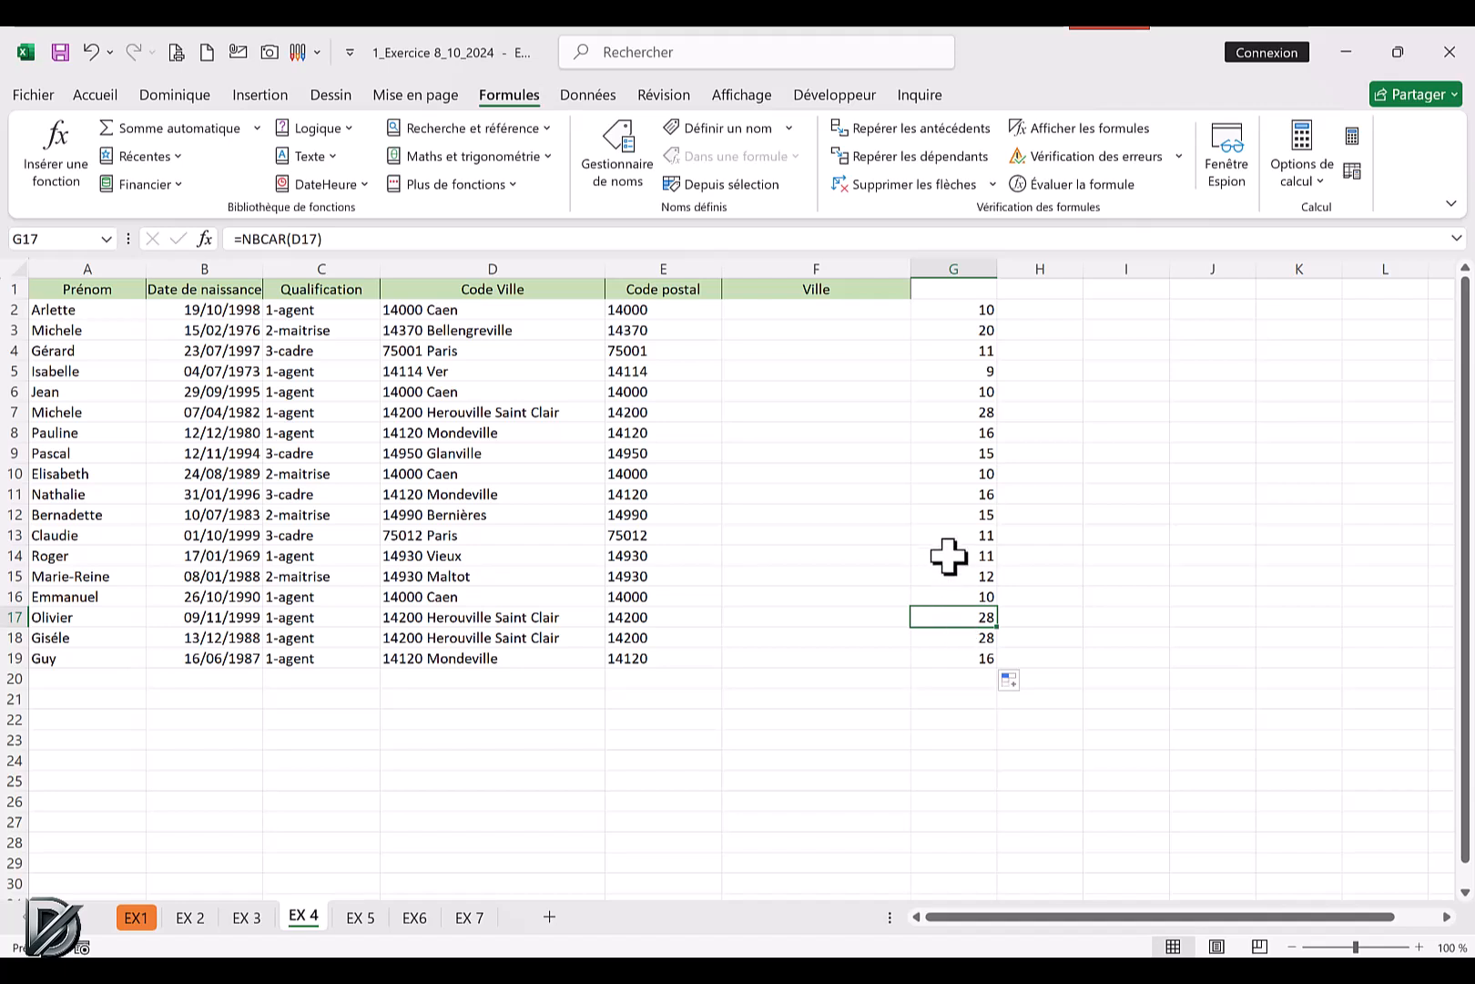
Copy the expression NBCAR(D2) from G2's formula without its equals sign, leaving the cell as it is.
left_click(959, 309)
left_click_drag(326, 237, 256, 233)
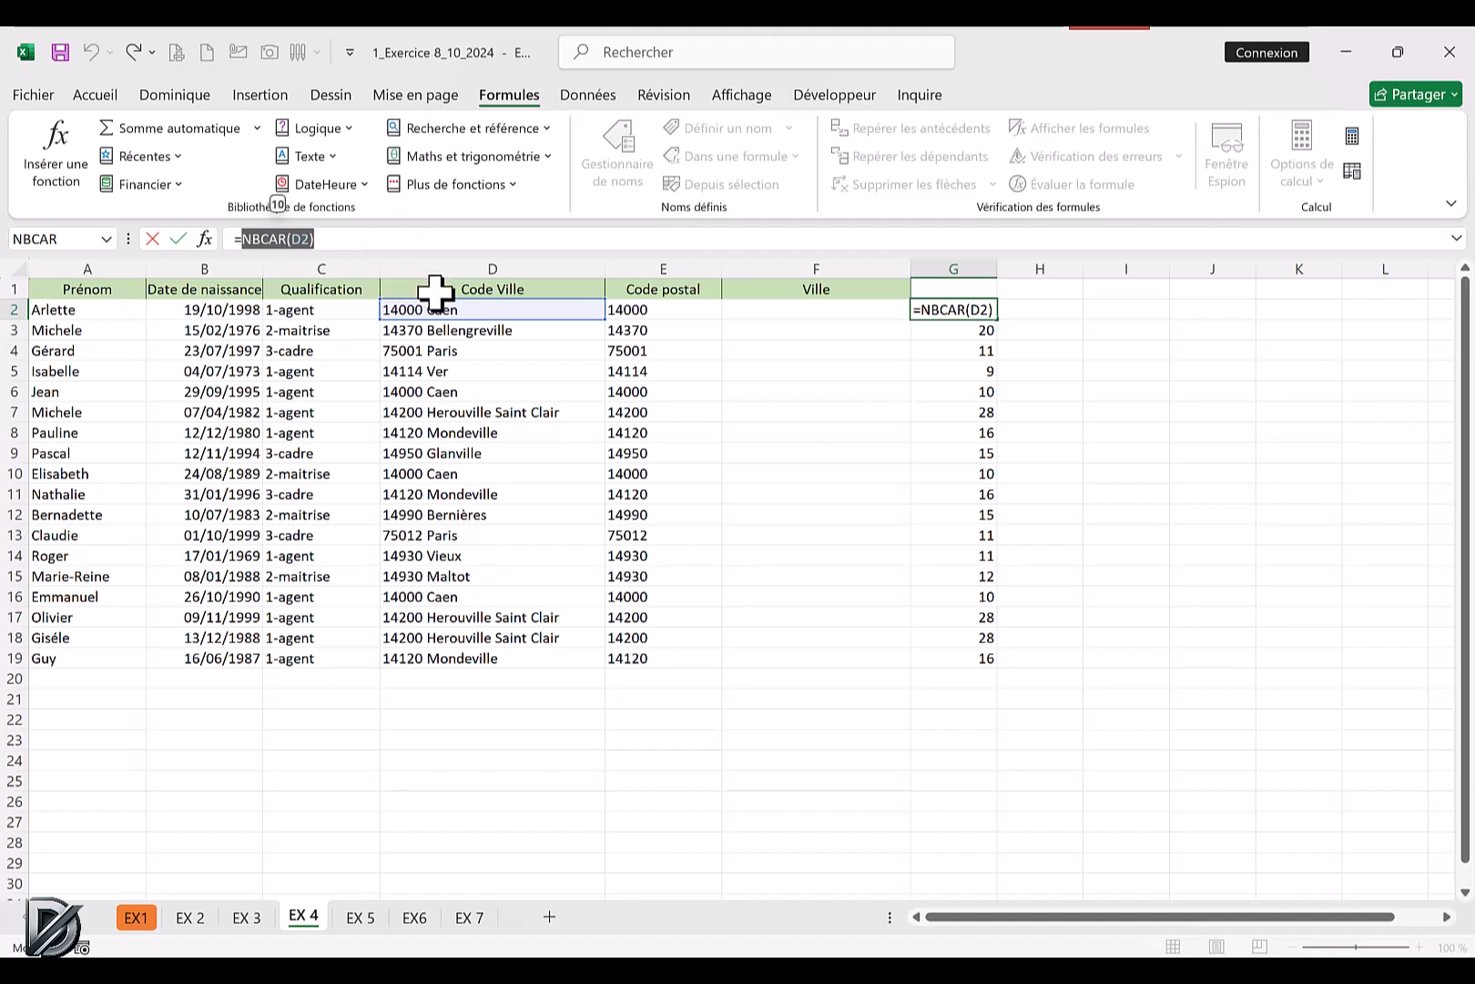
key("Escape")
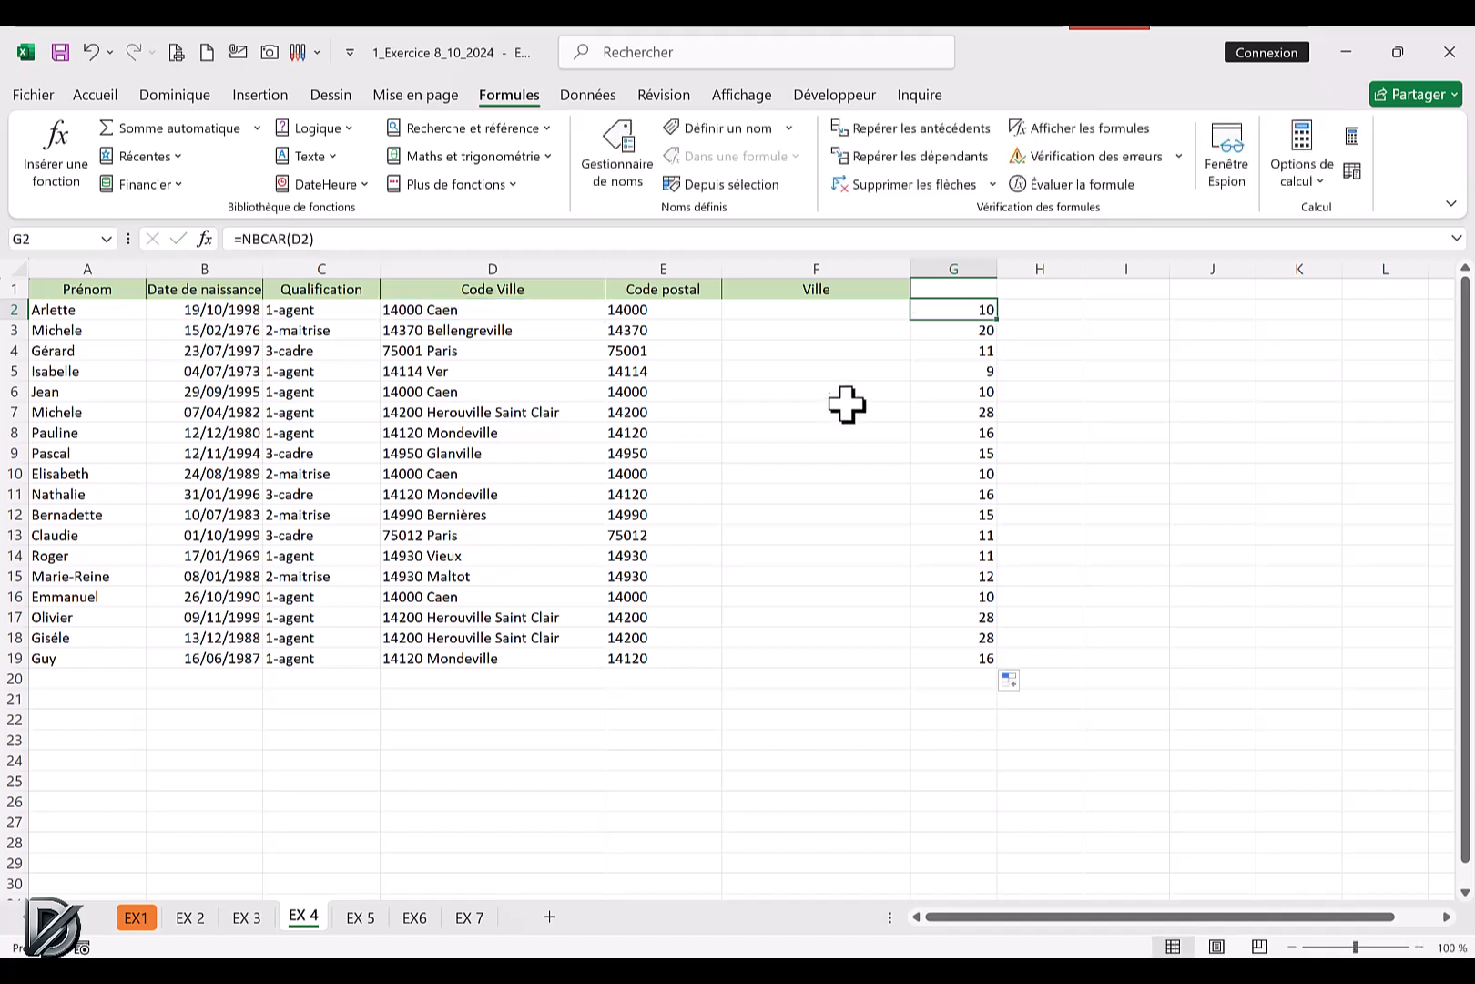
Extract the city name in F2 with DROITE, using D2 as text and NBCAR(D2)-6 as character count, and fill it down the Ville column.
left_click(775, 309)
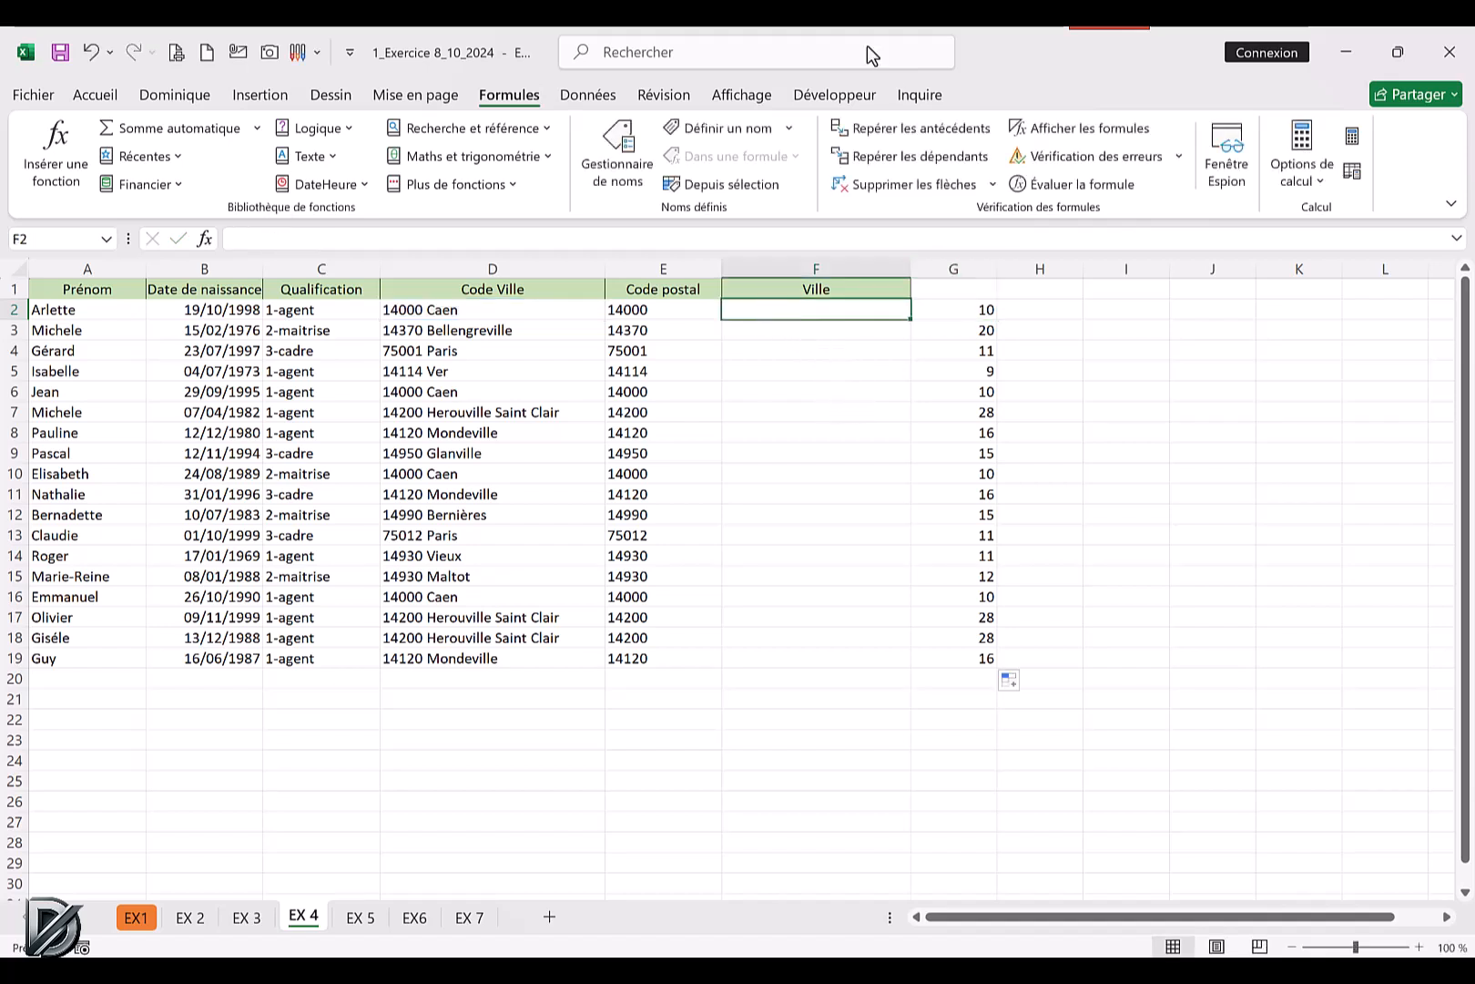
left_click(330, 160)
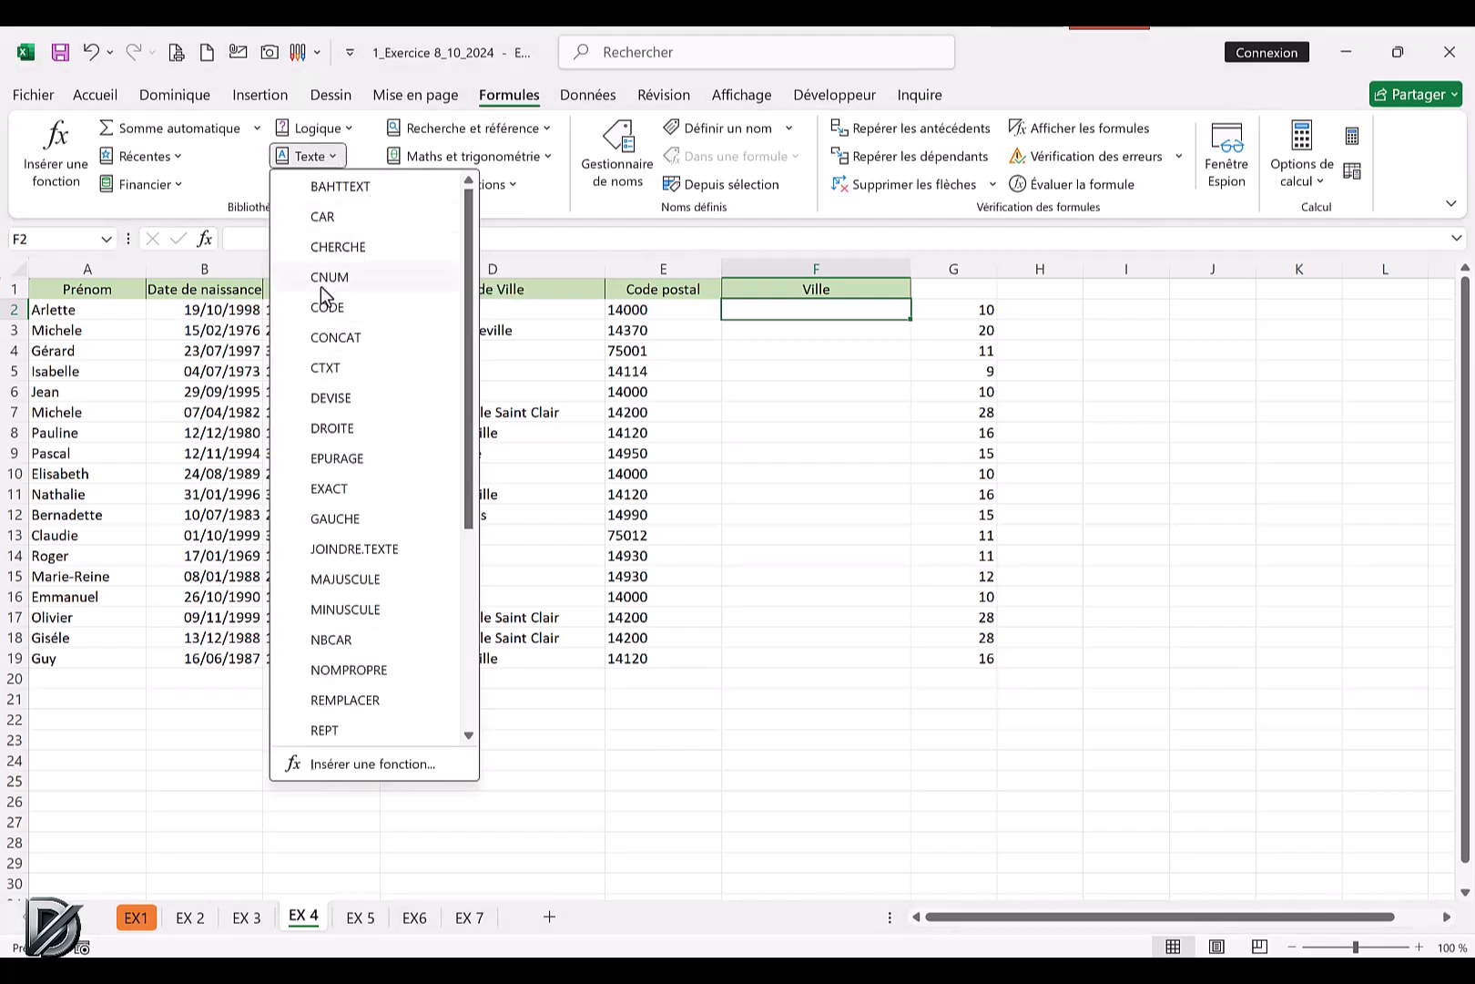
left_click(332, 428)
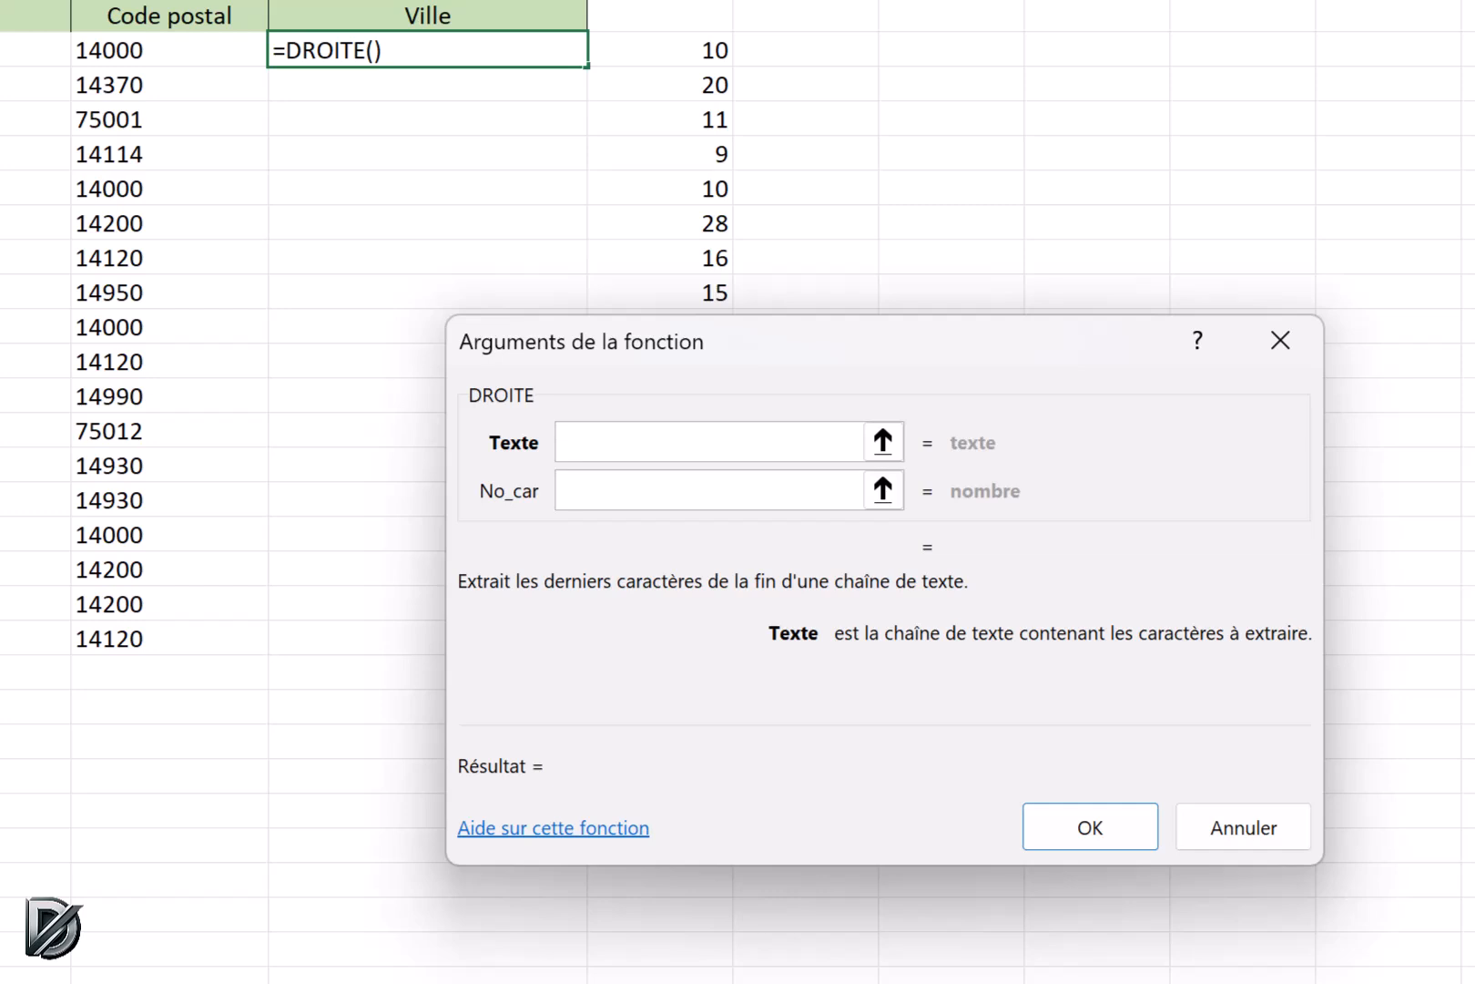
left_click(37, 50)
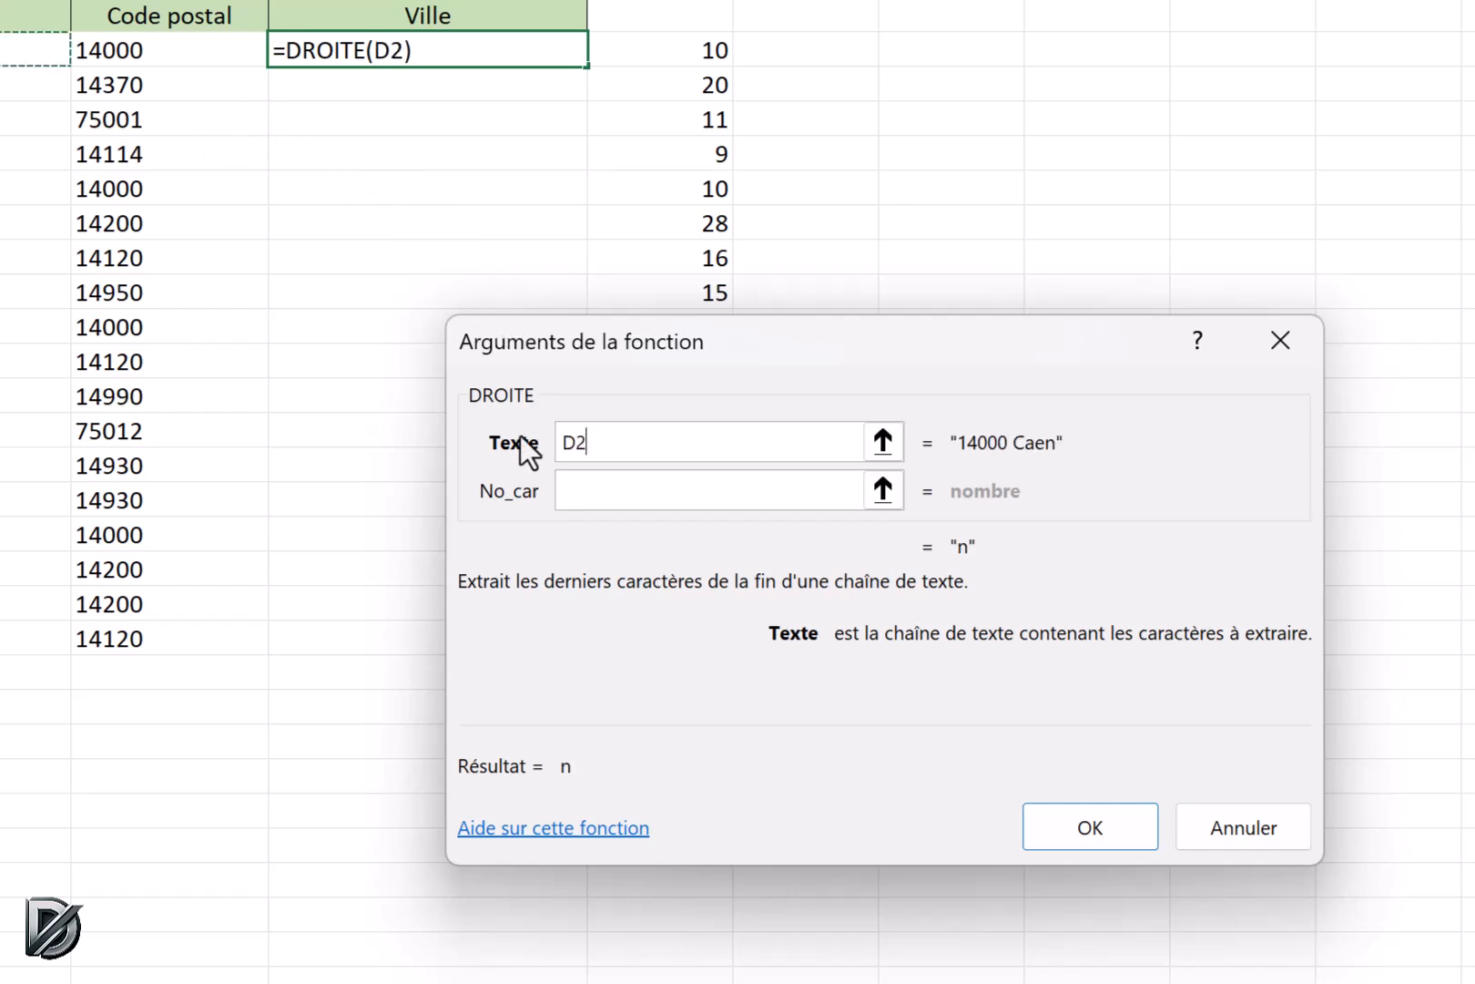
left_click(571, 489)
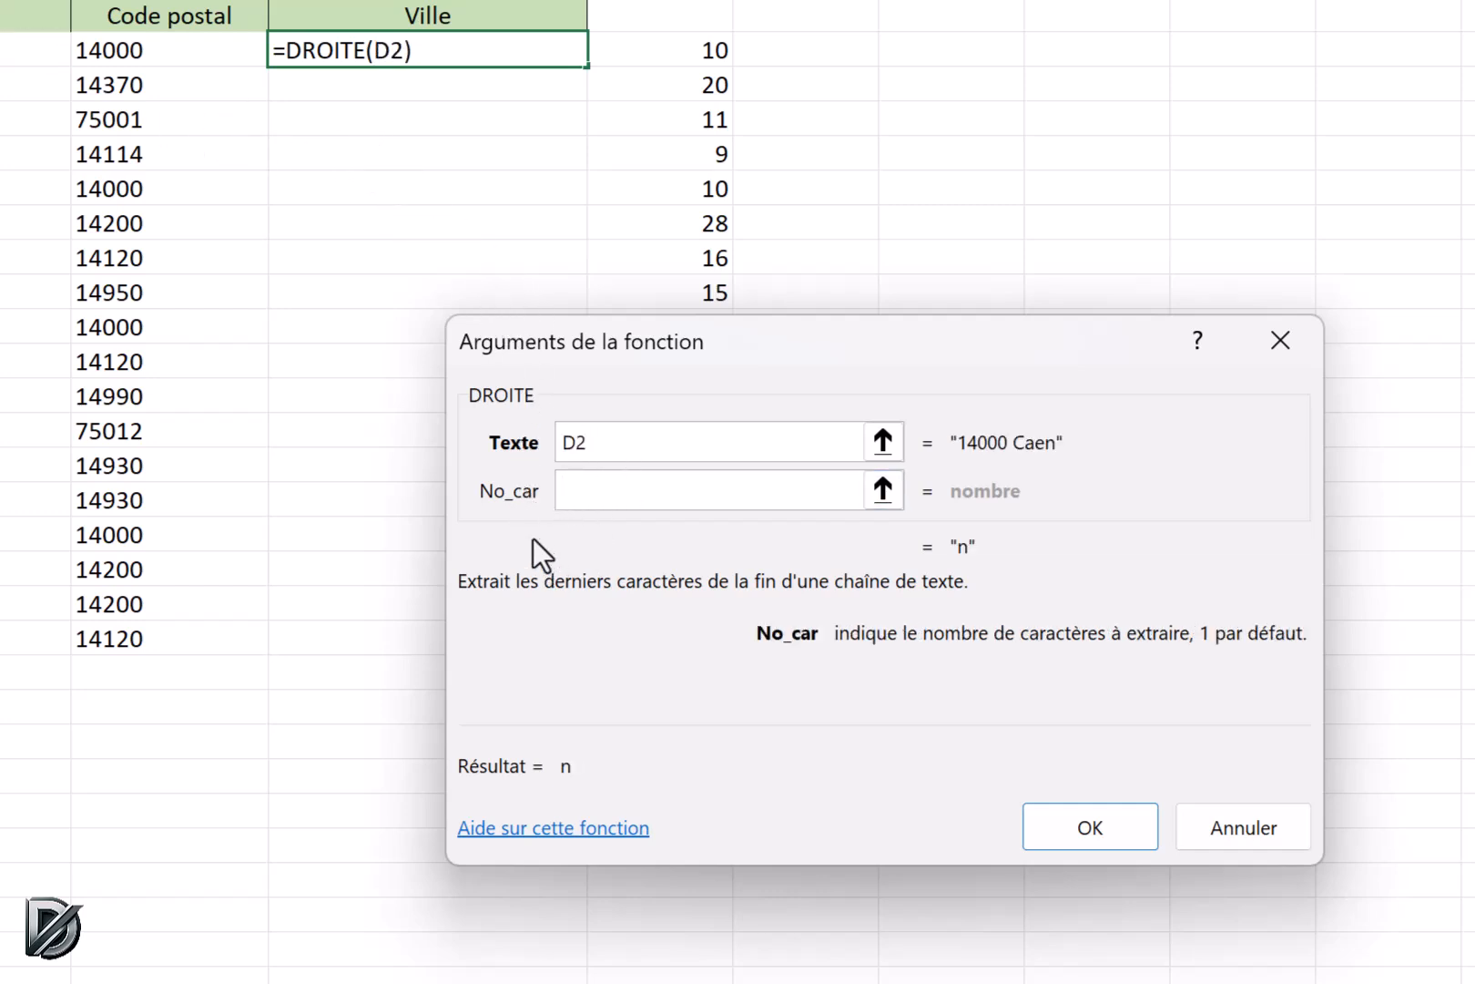
key("ctrl+v")
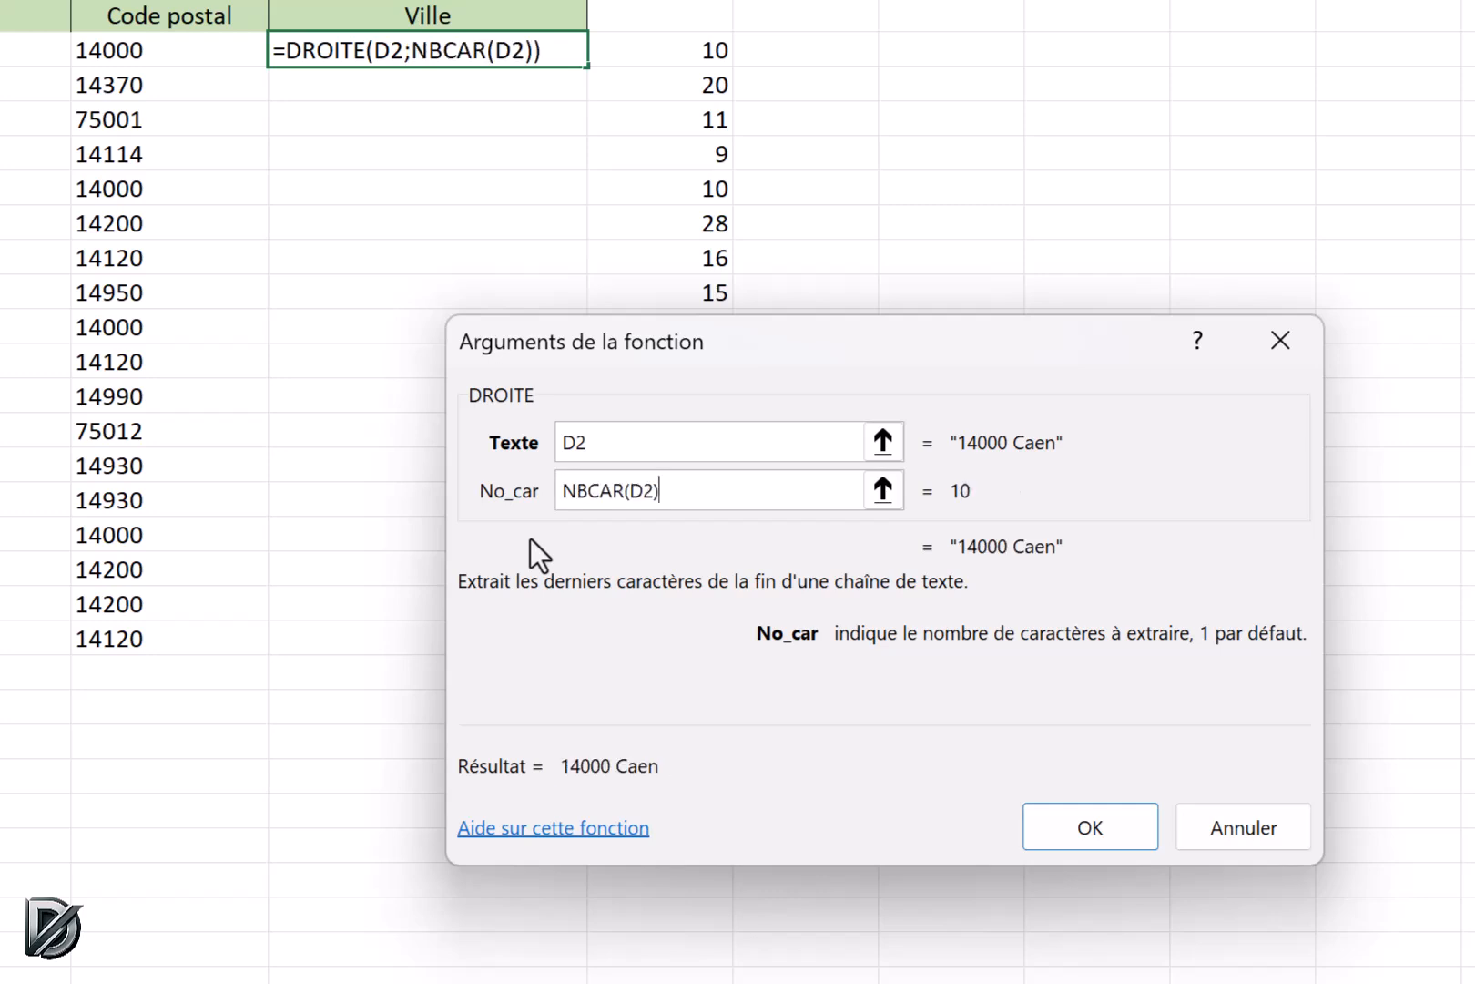
type("-")
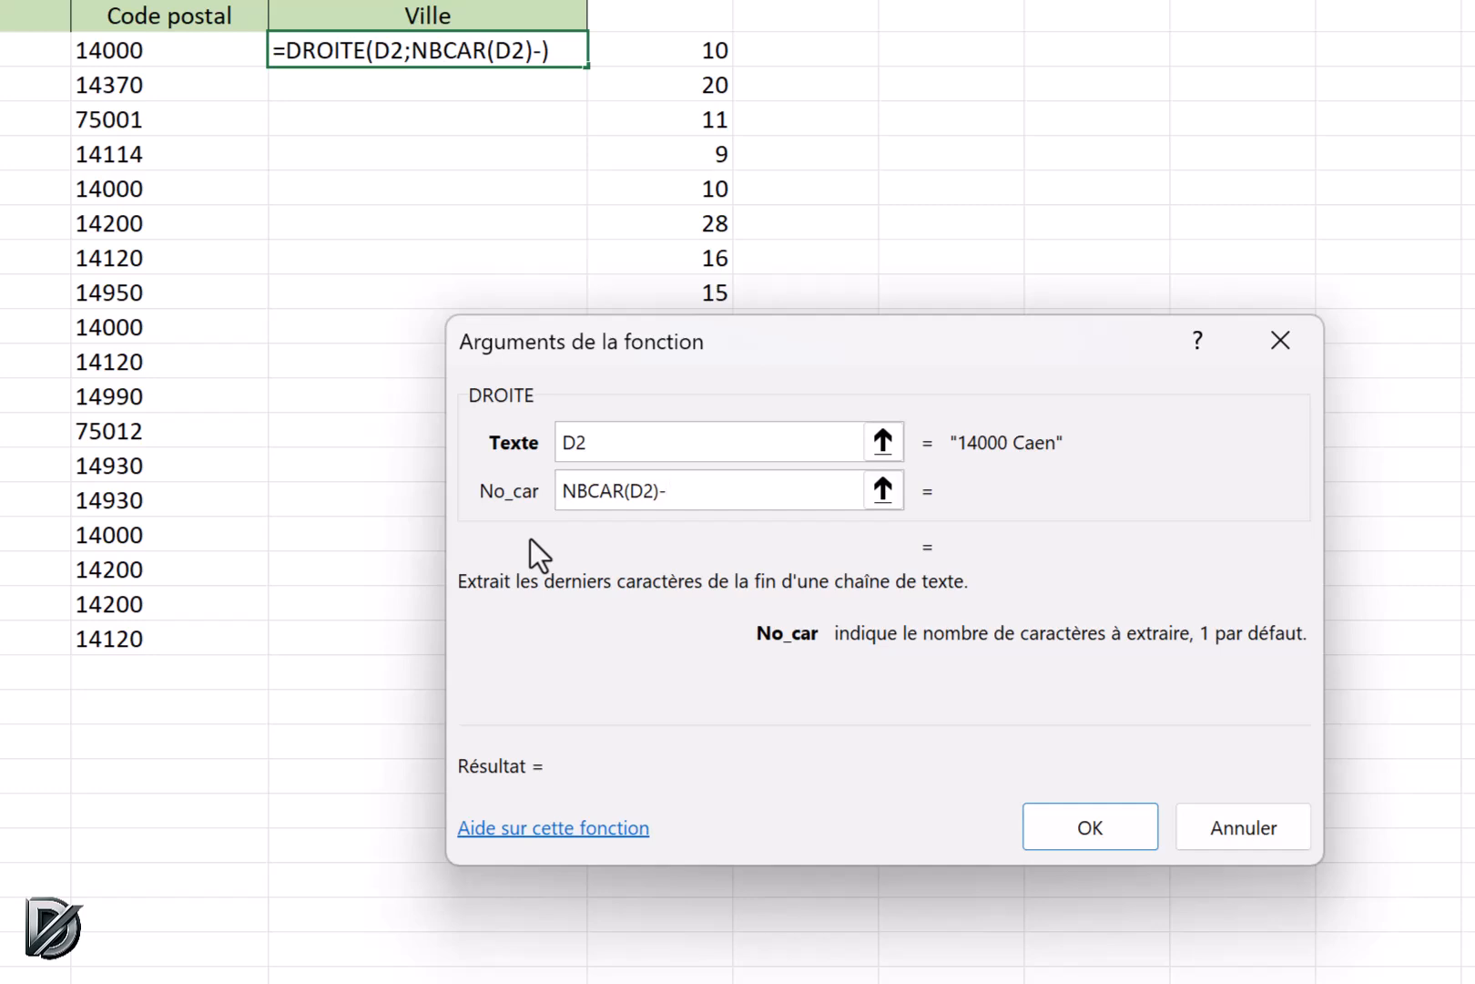
type("6")
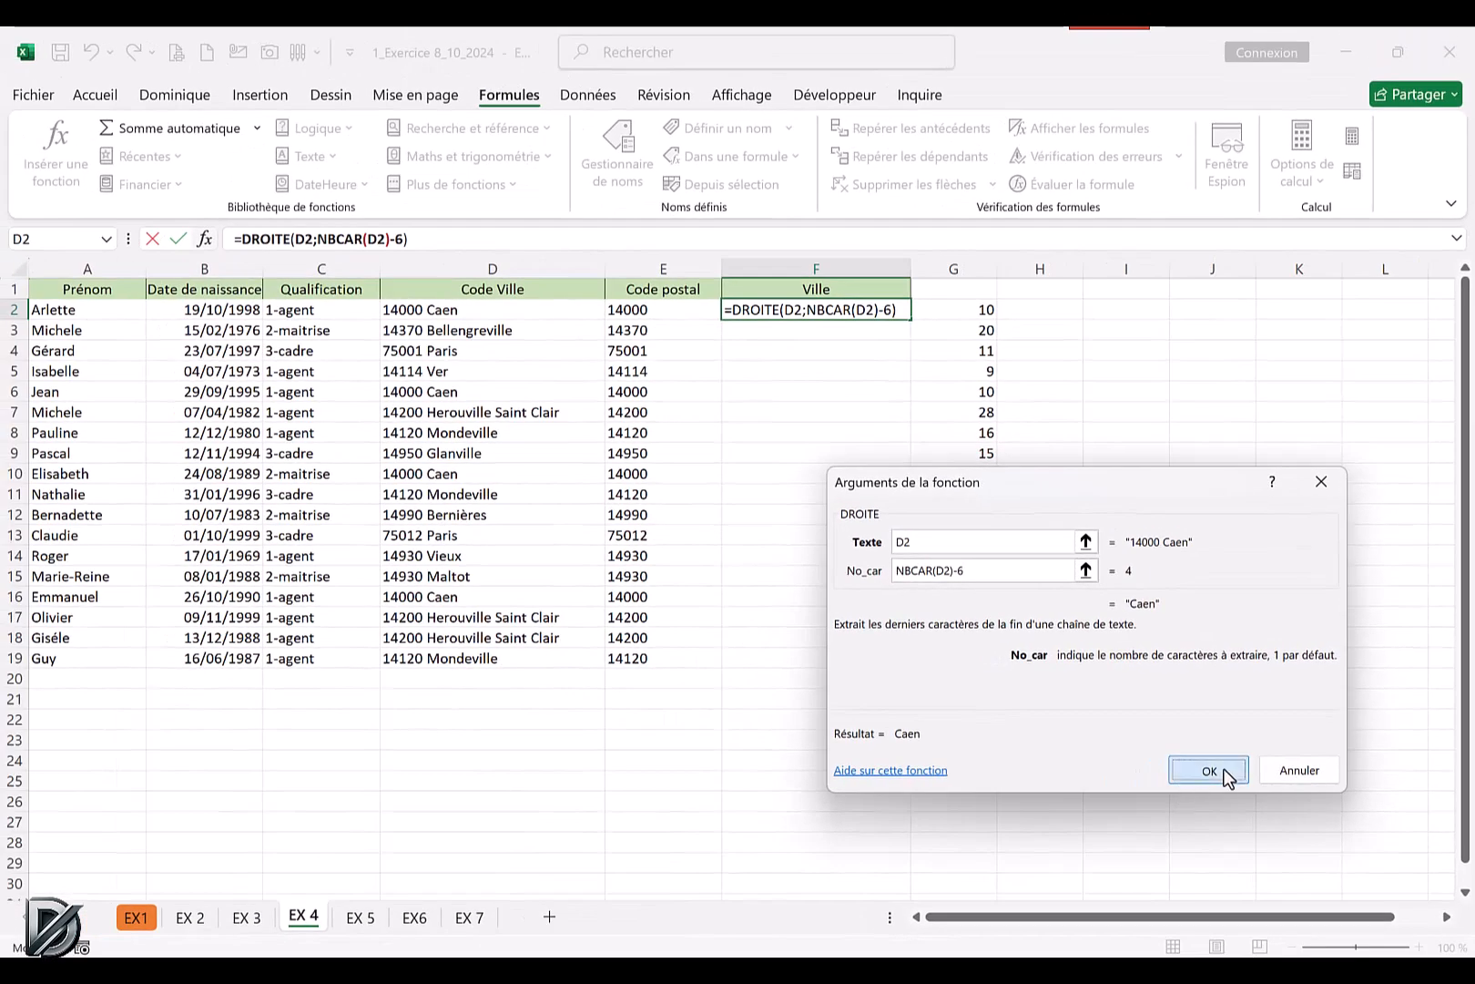
left_click(1225, 775)
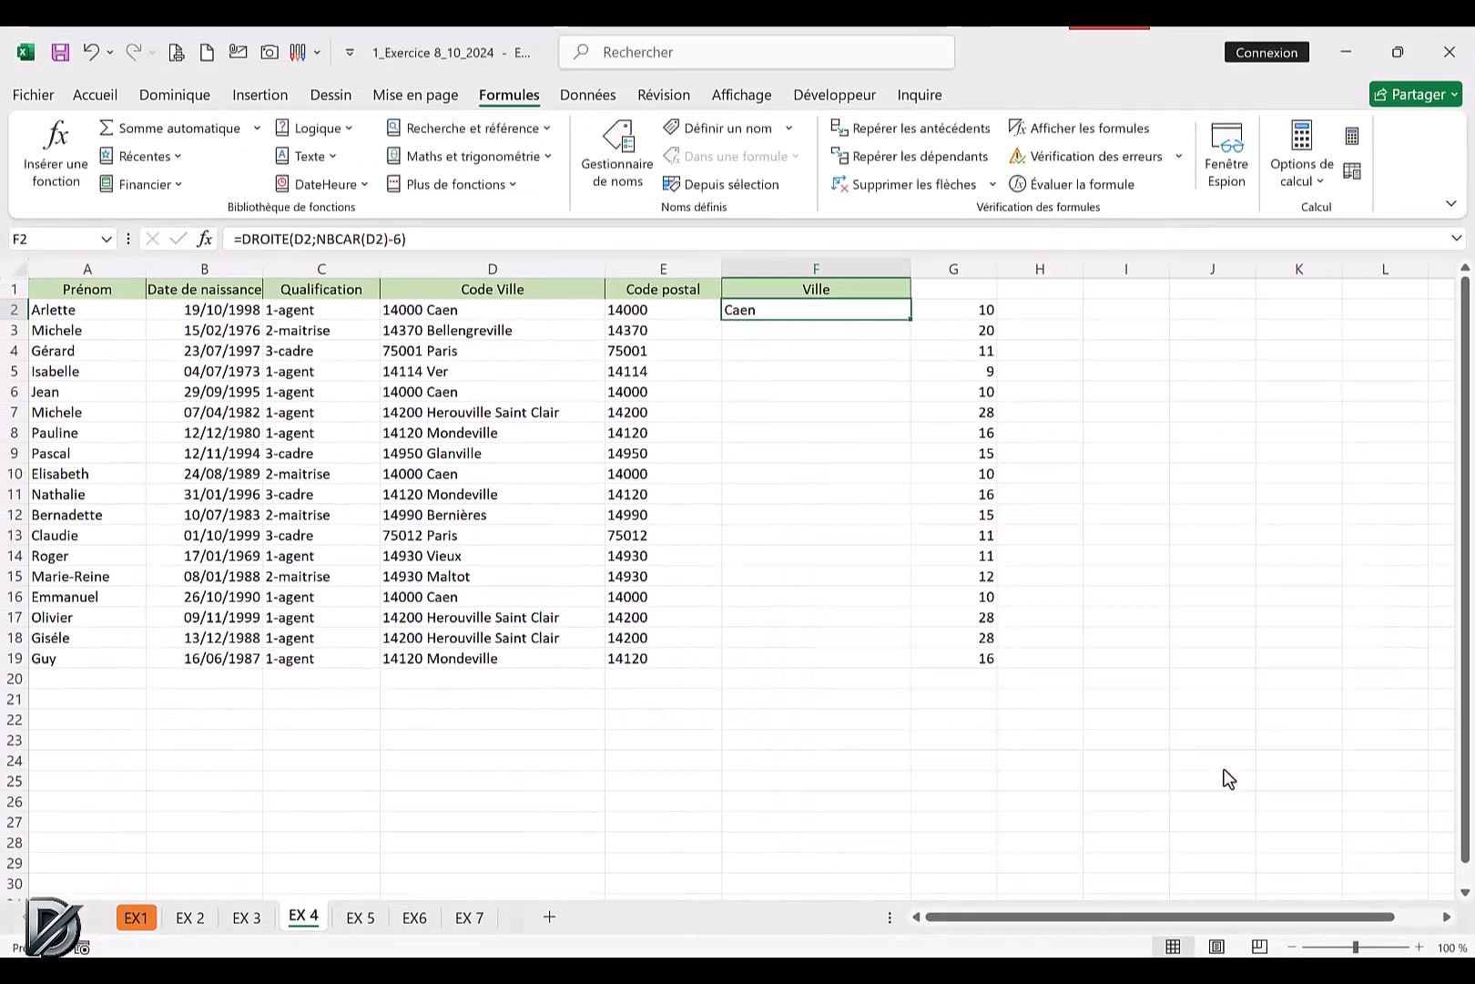
double_click(911, 321)
left_click(1166, 656)
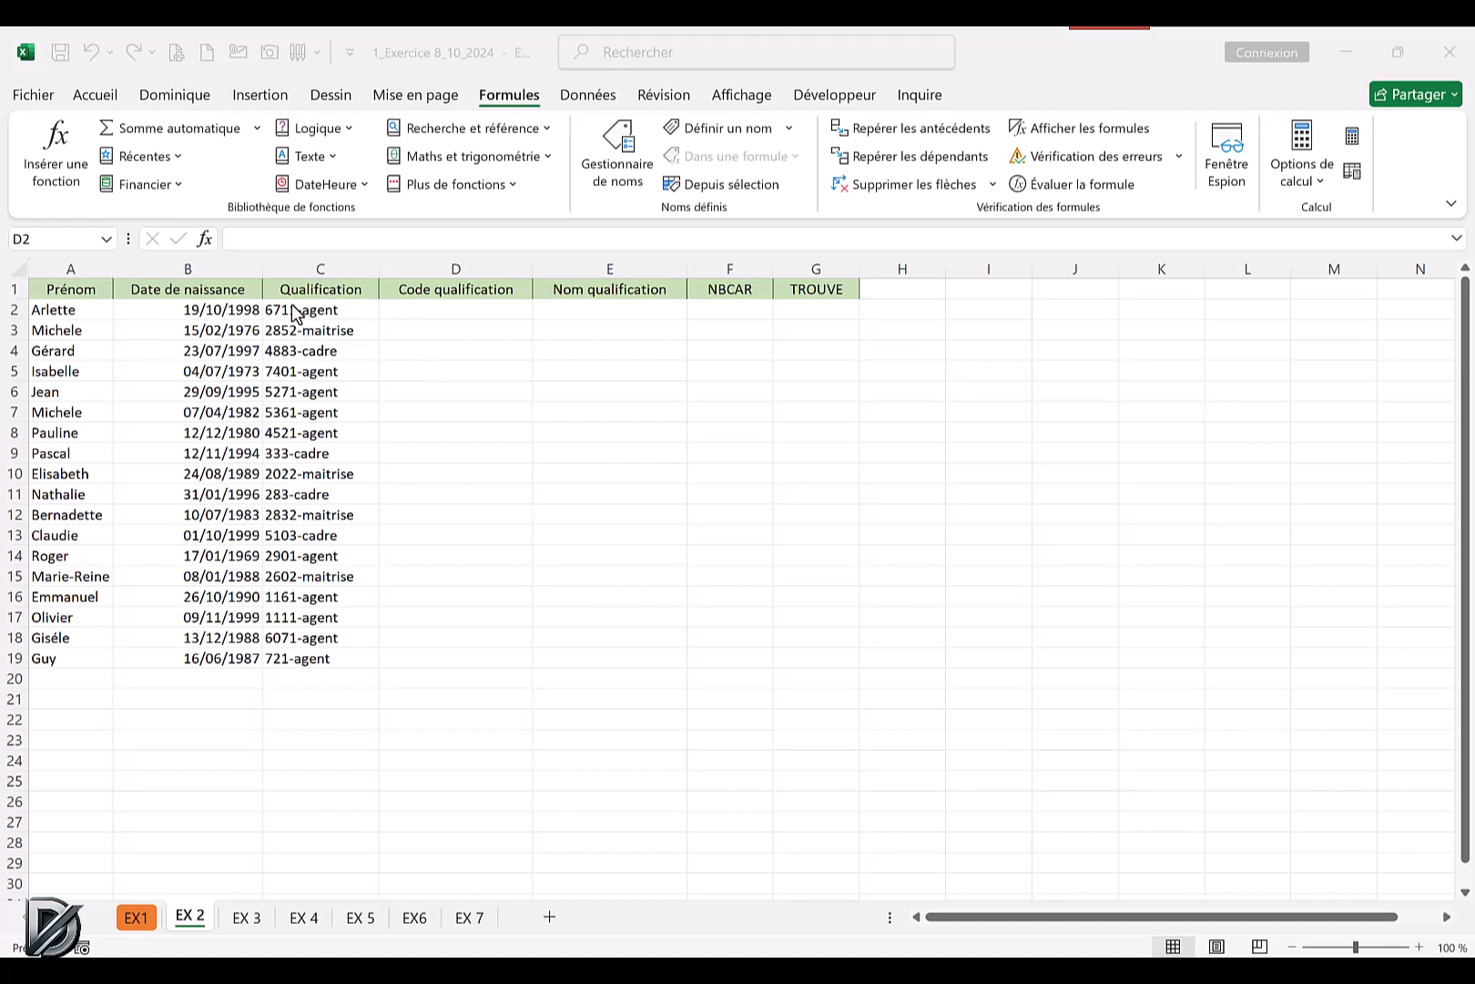
left_click(275, 442)
left_click(290, 432)
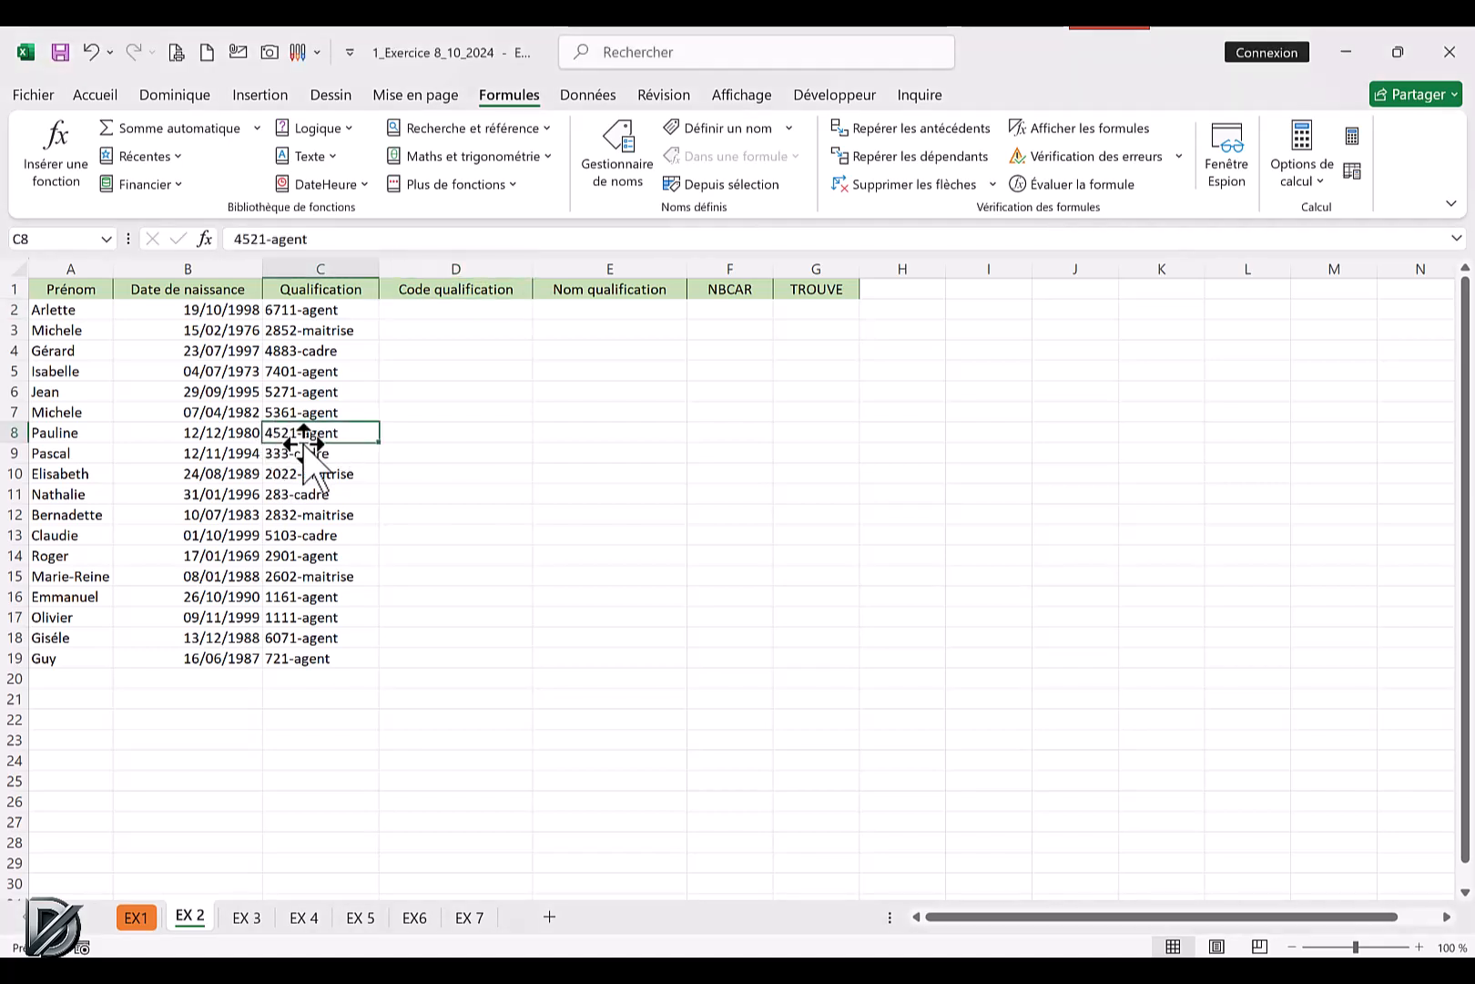
left_click(287, 451)
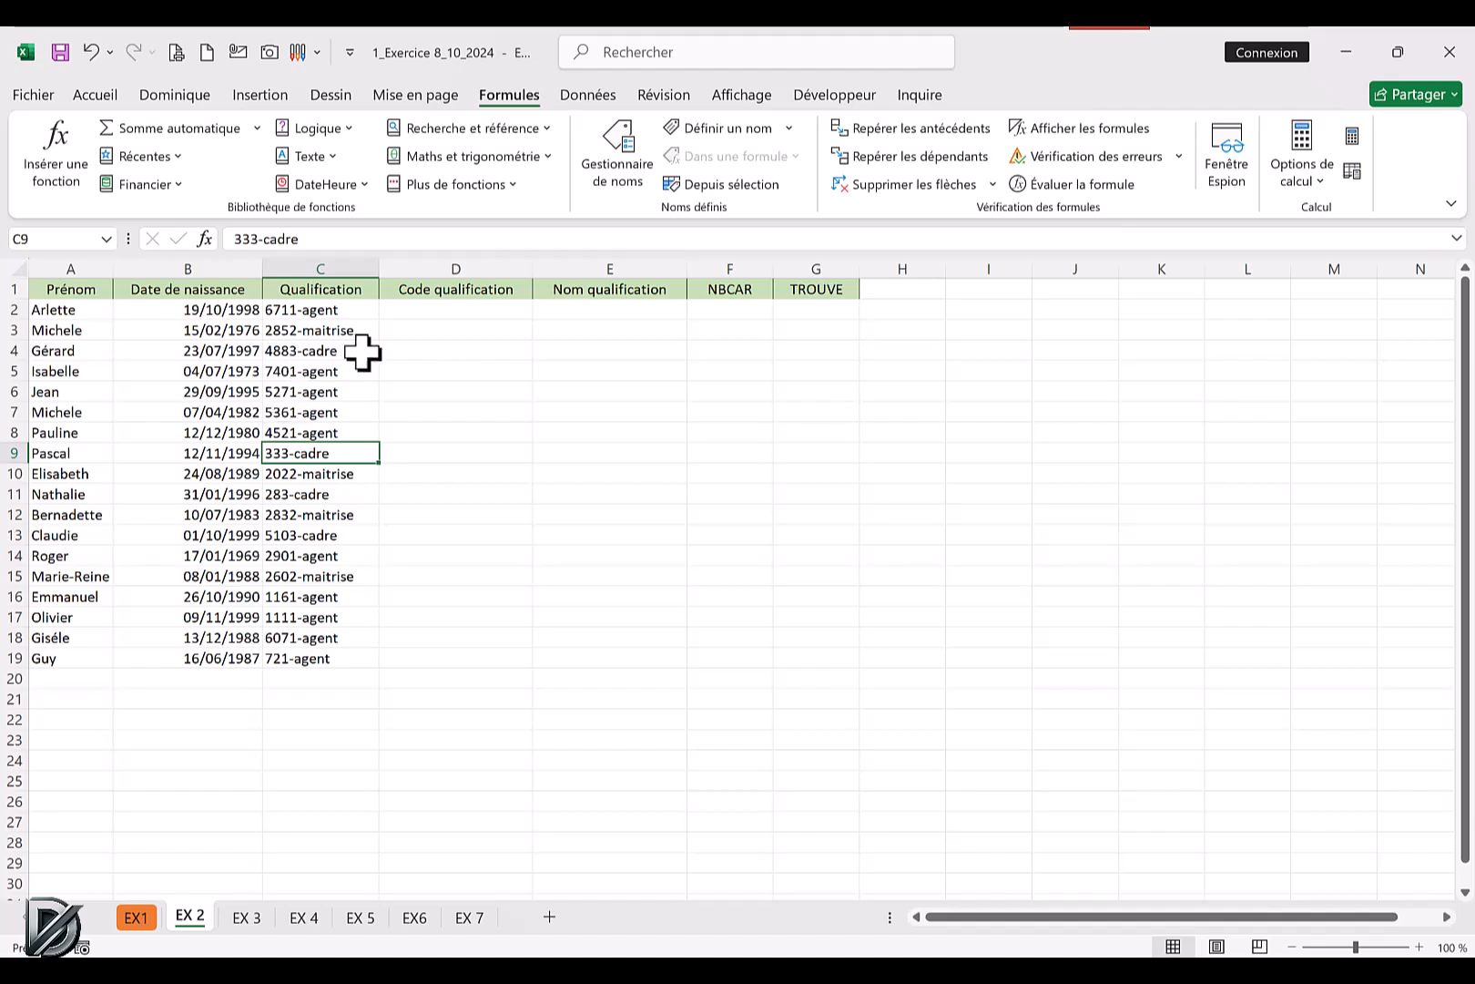
Find the hyphen's position in G2 with the TROUVE function, using "-" as the searched text and C2 as the text.
left_click(817, 311)
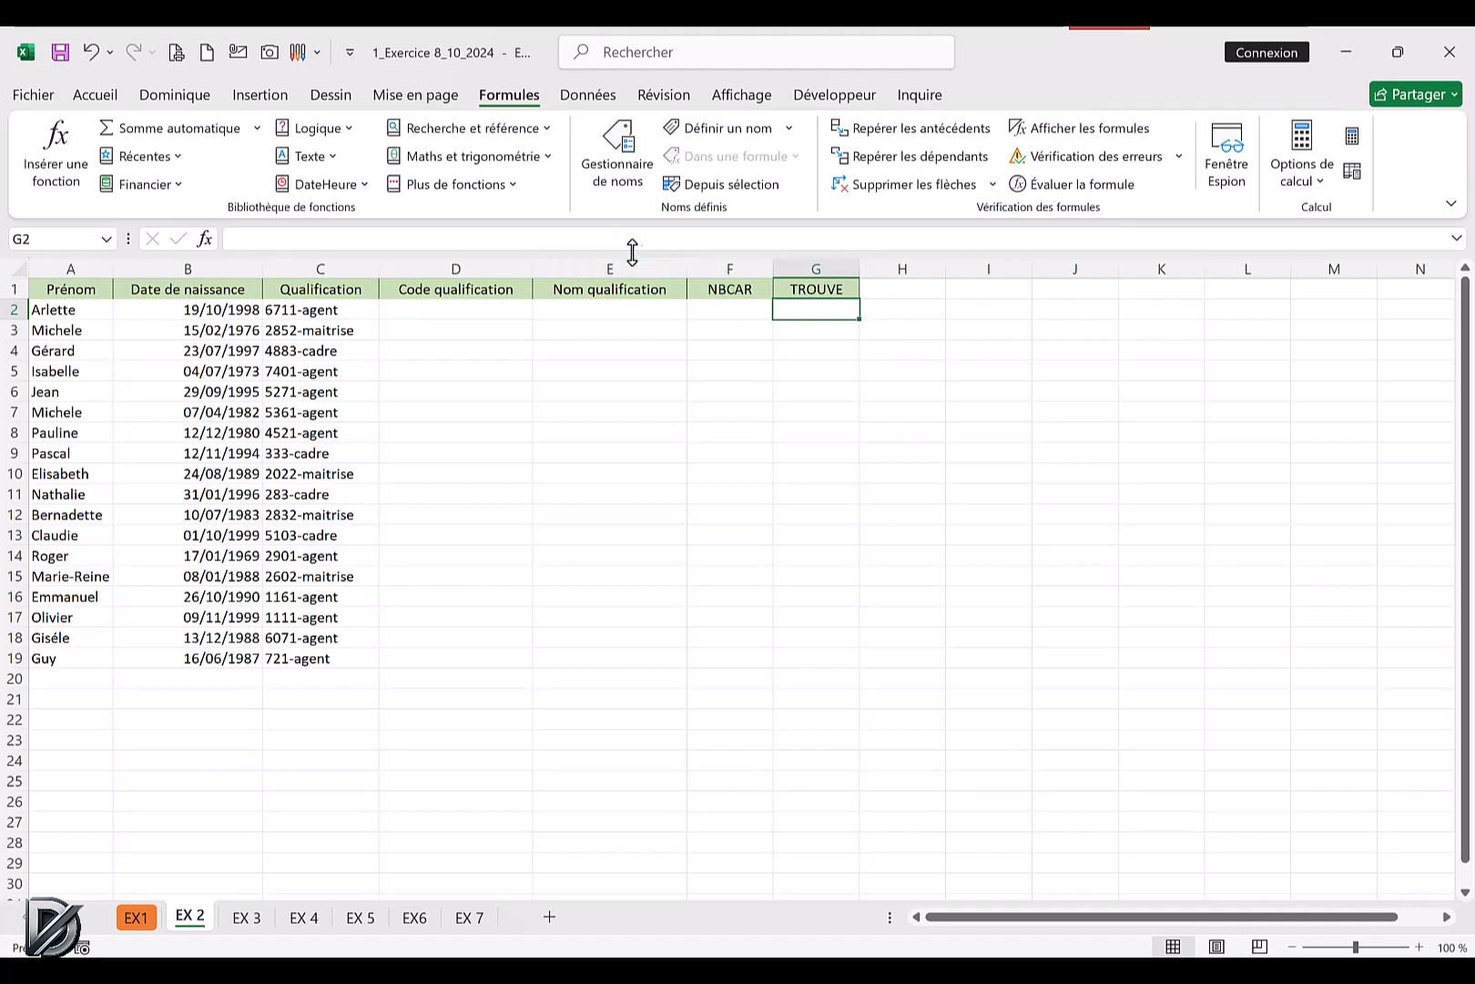
left_click(320, 158)
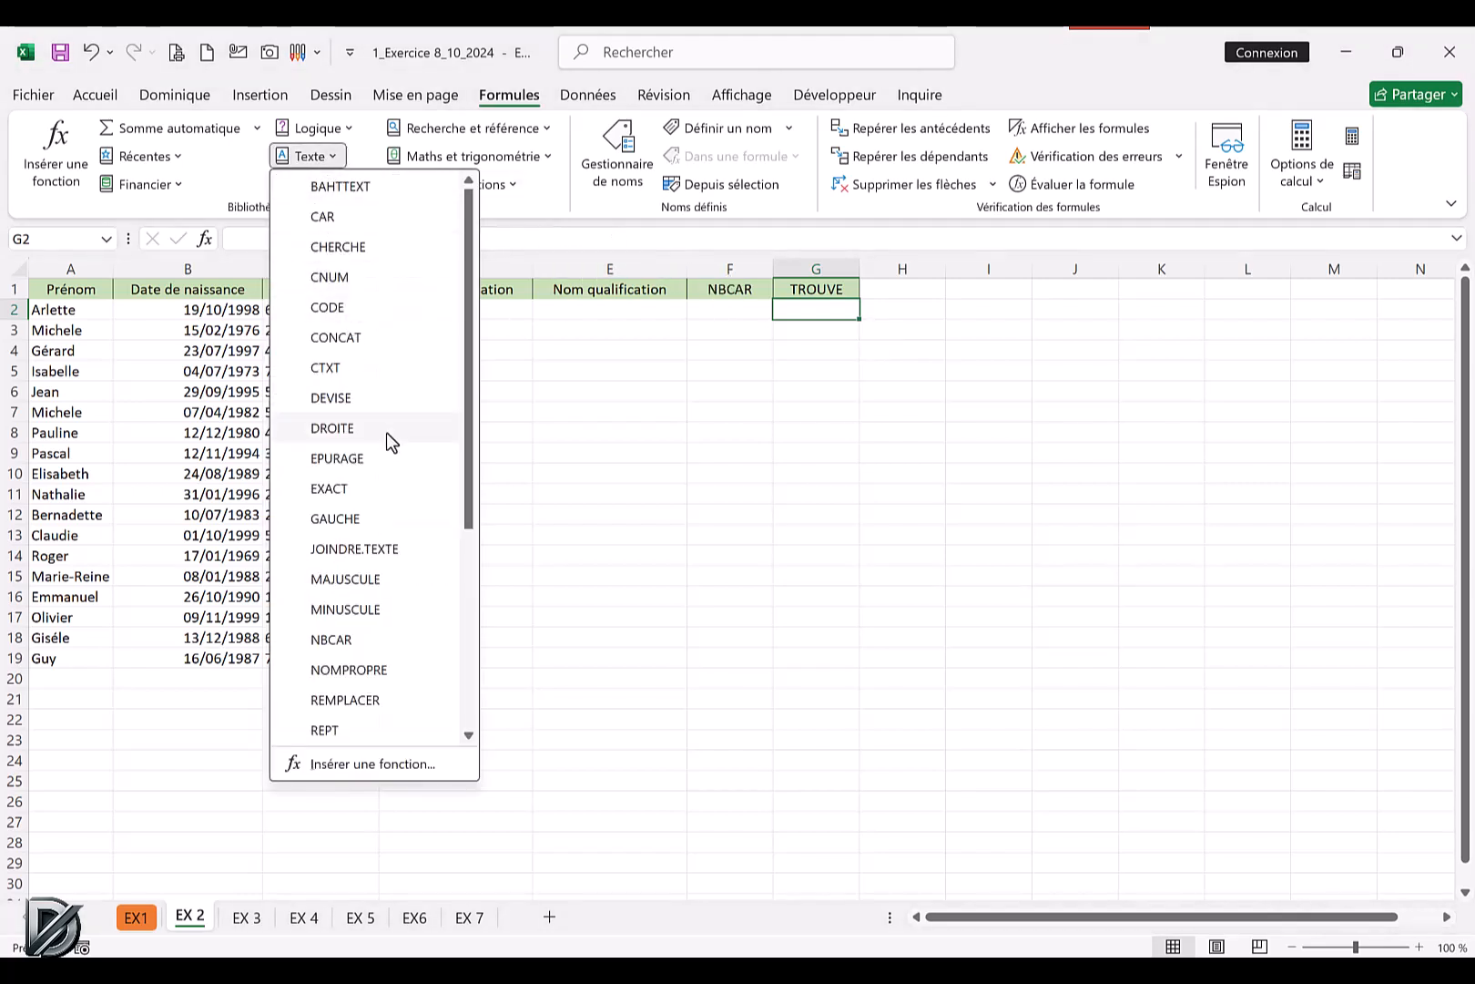
left_click_drag(465, 450, 455, 612)
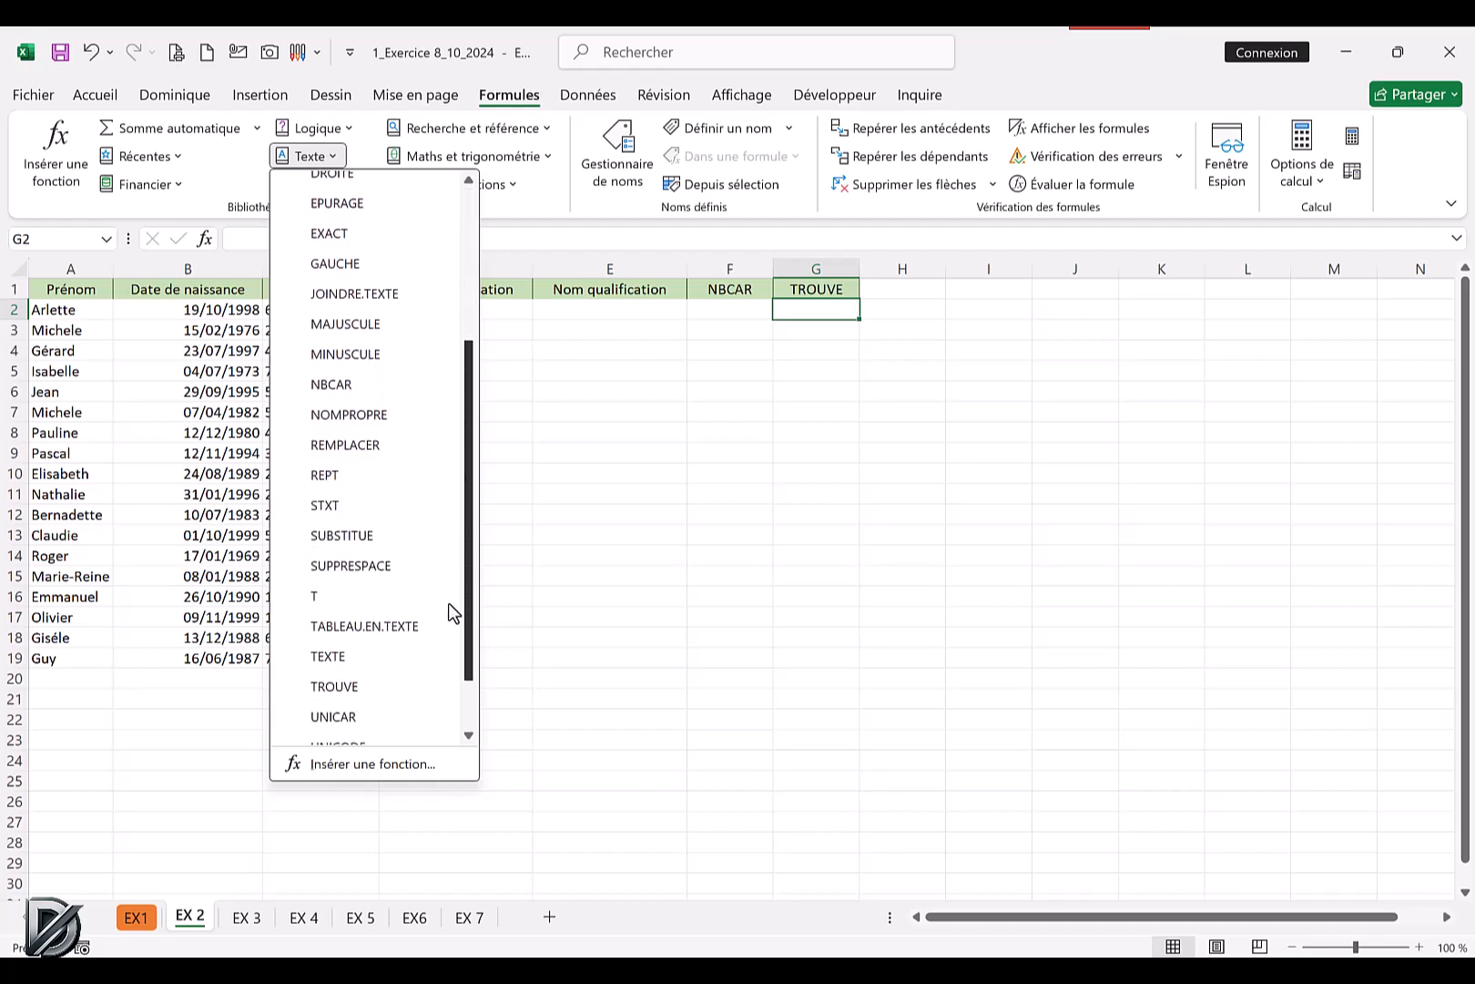
left_click(329, 688)
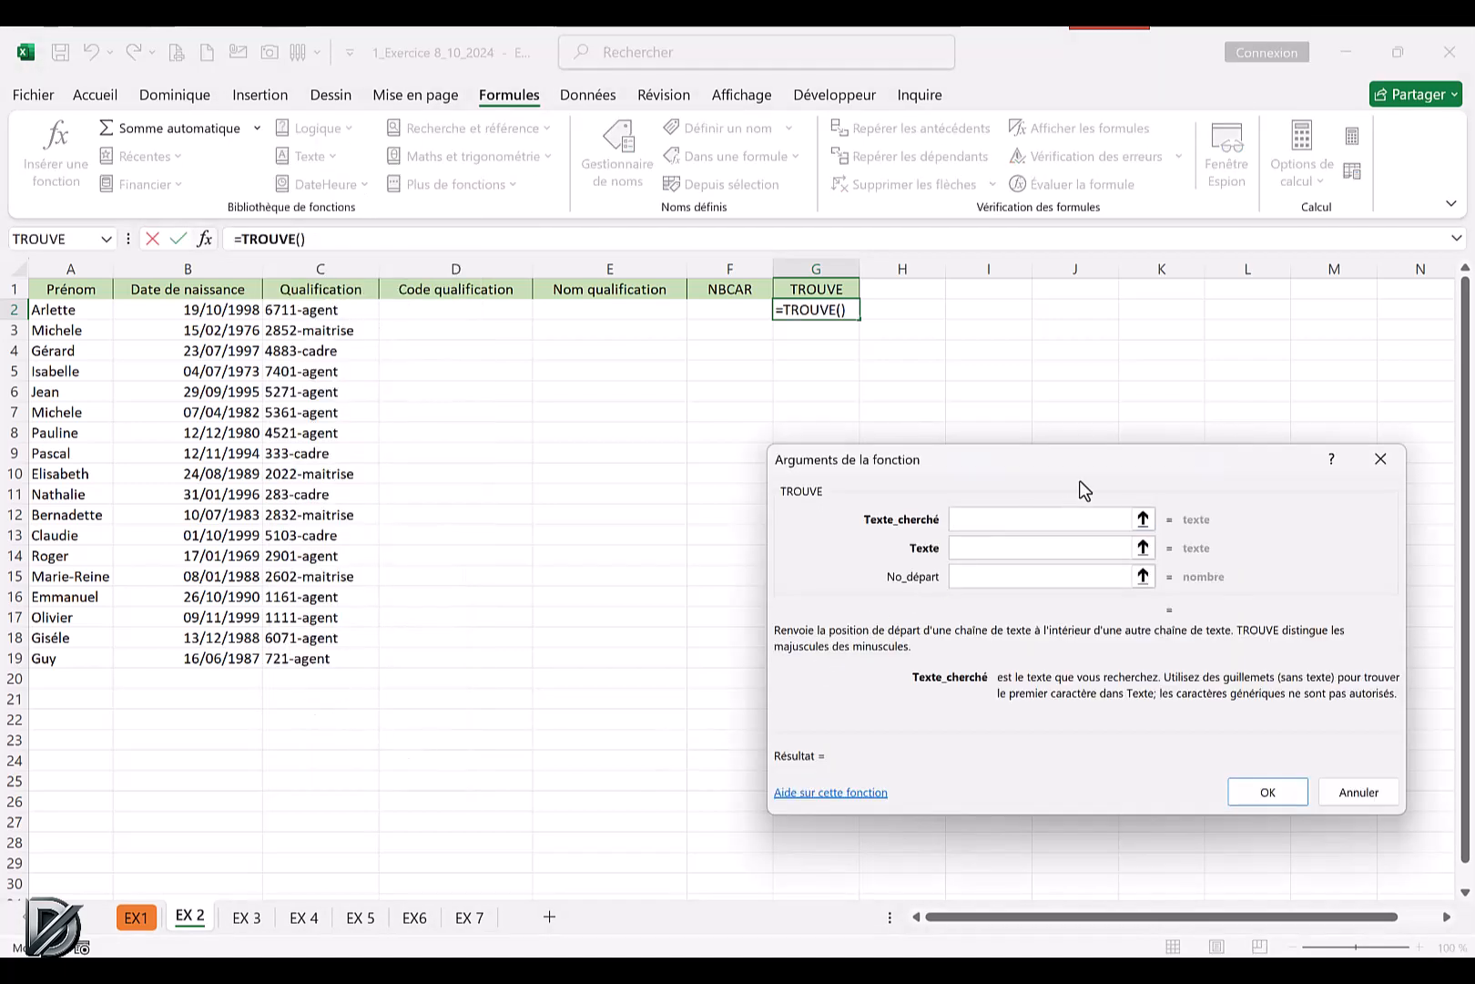
left_click_drag(1024, 467, 934, 474)
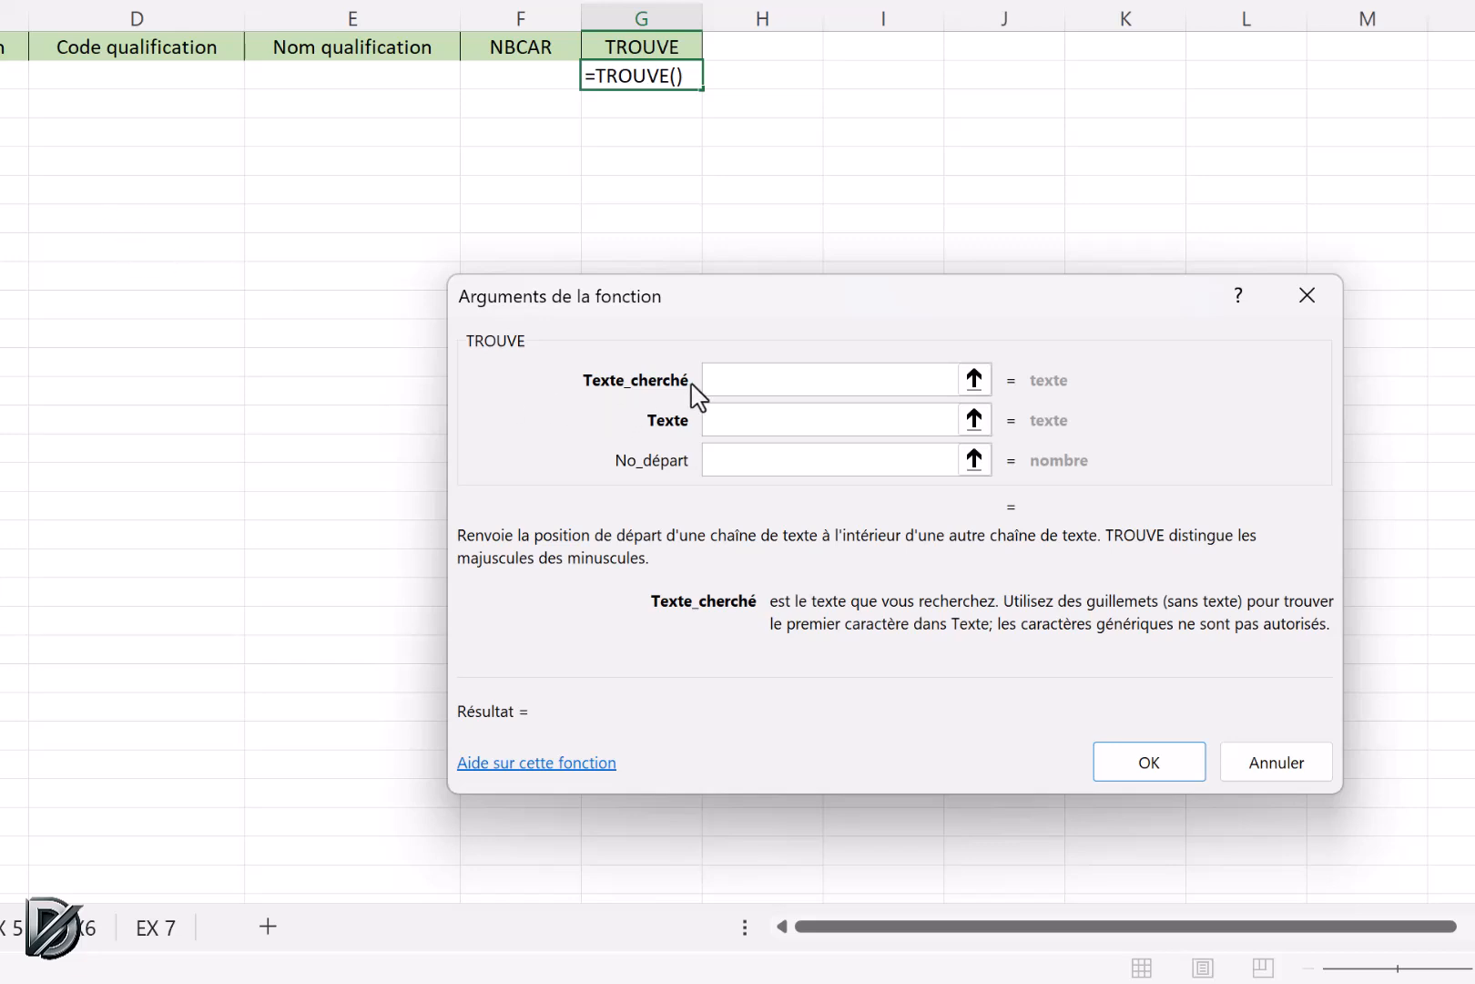
type("-")
left_click(744, 421)
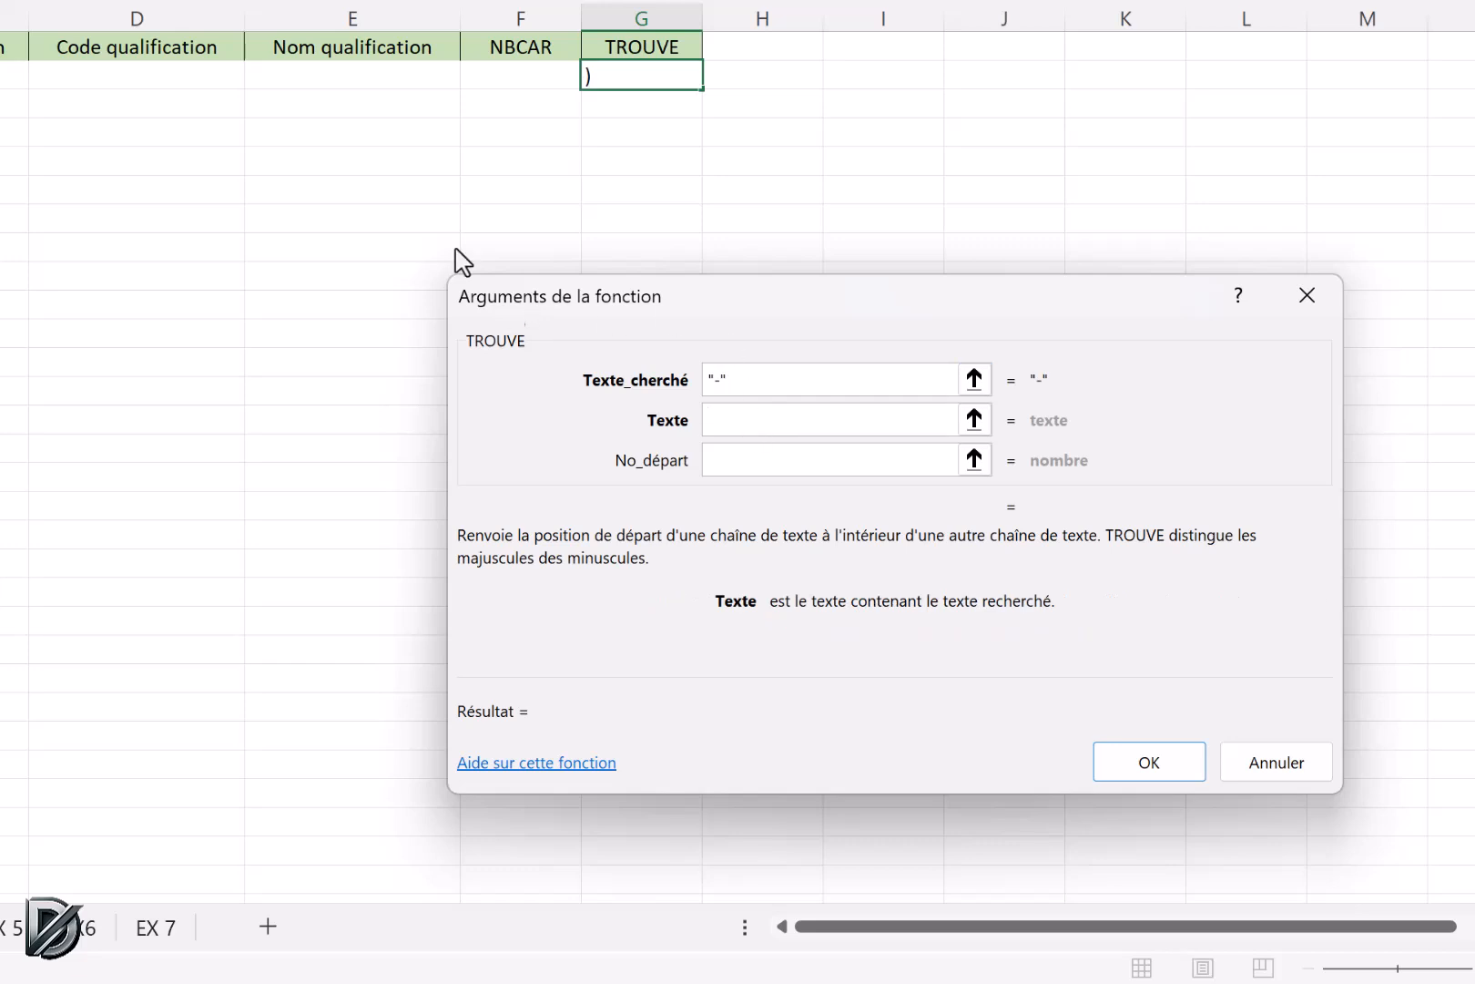
left_click(8, 75)
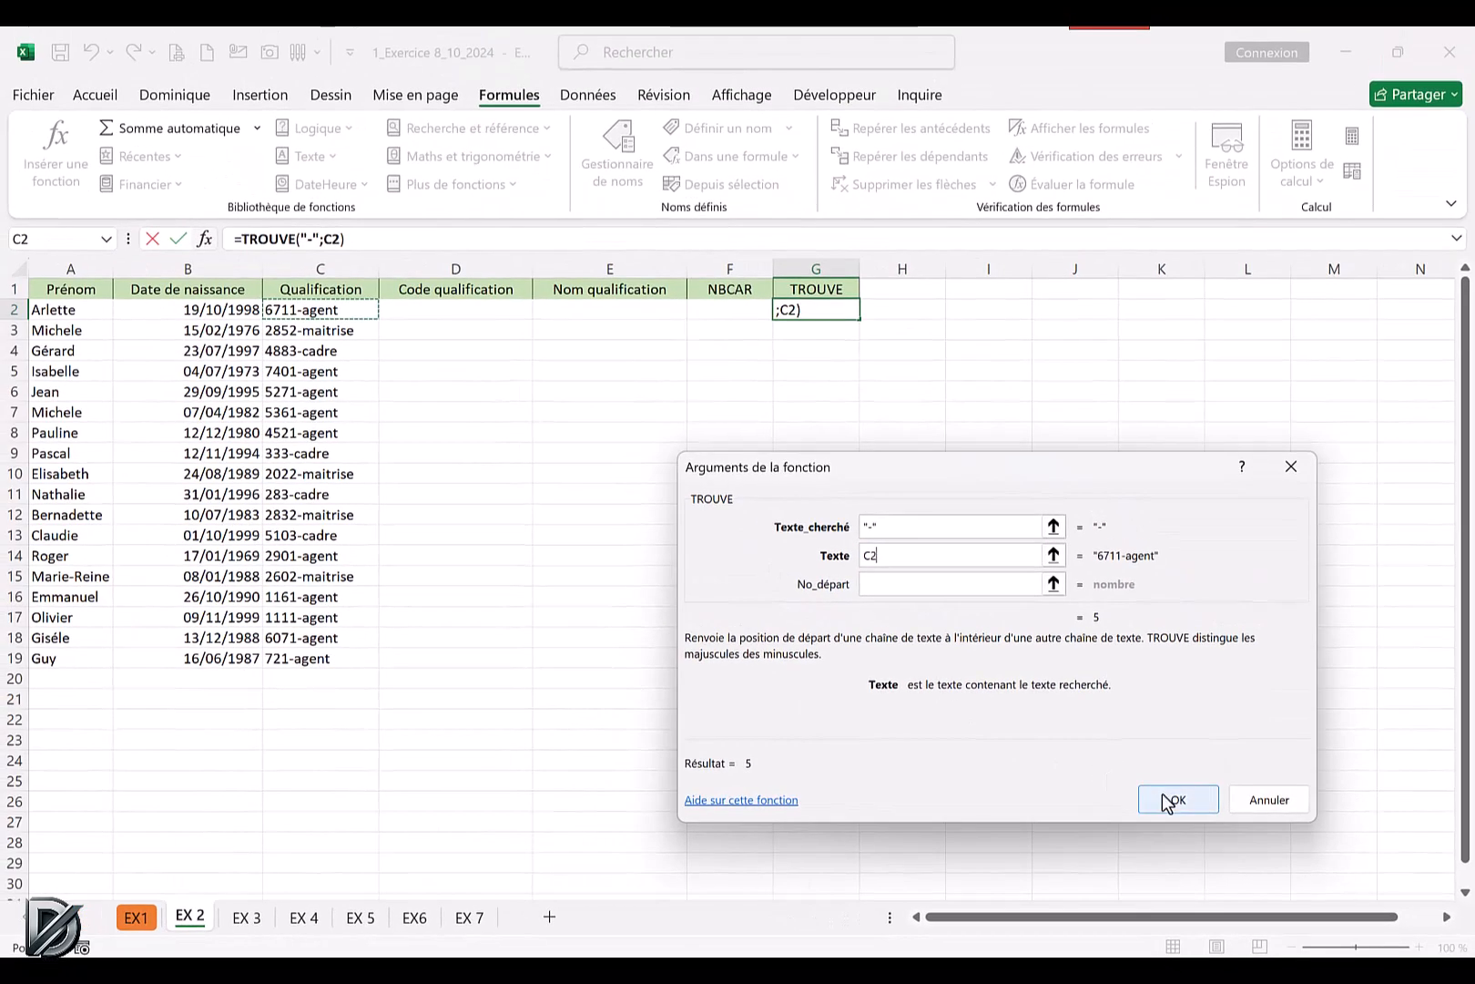
left_click(1149, 762)
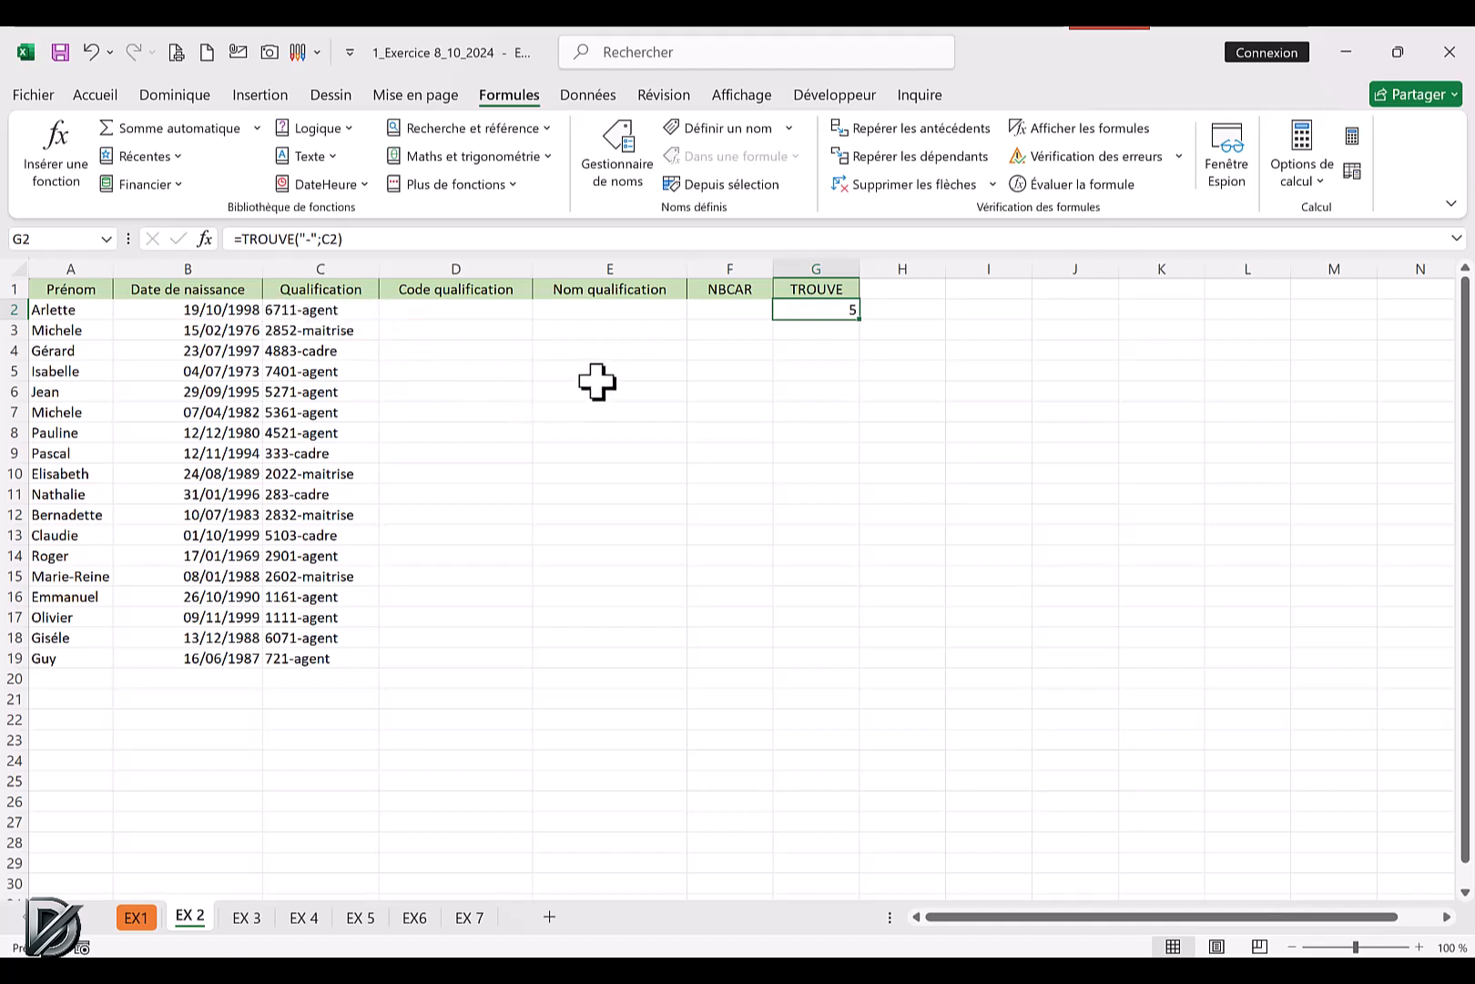
Copy the expression TROUVE("-";C2) from G2's formula without its equals sign, leaving the cell as it is.
left_click(350, 238)
left_click_drag(350, 238, 239, 238)
key("ctrl+c")
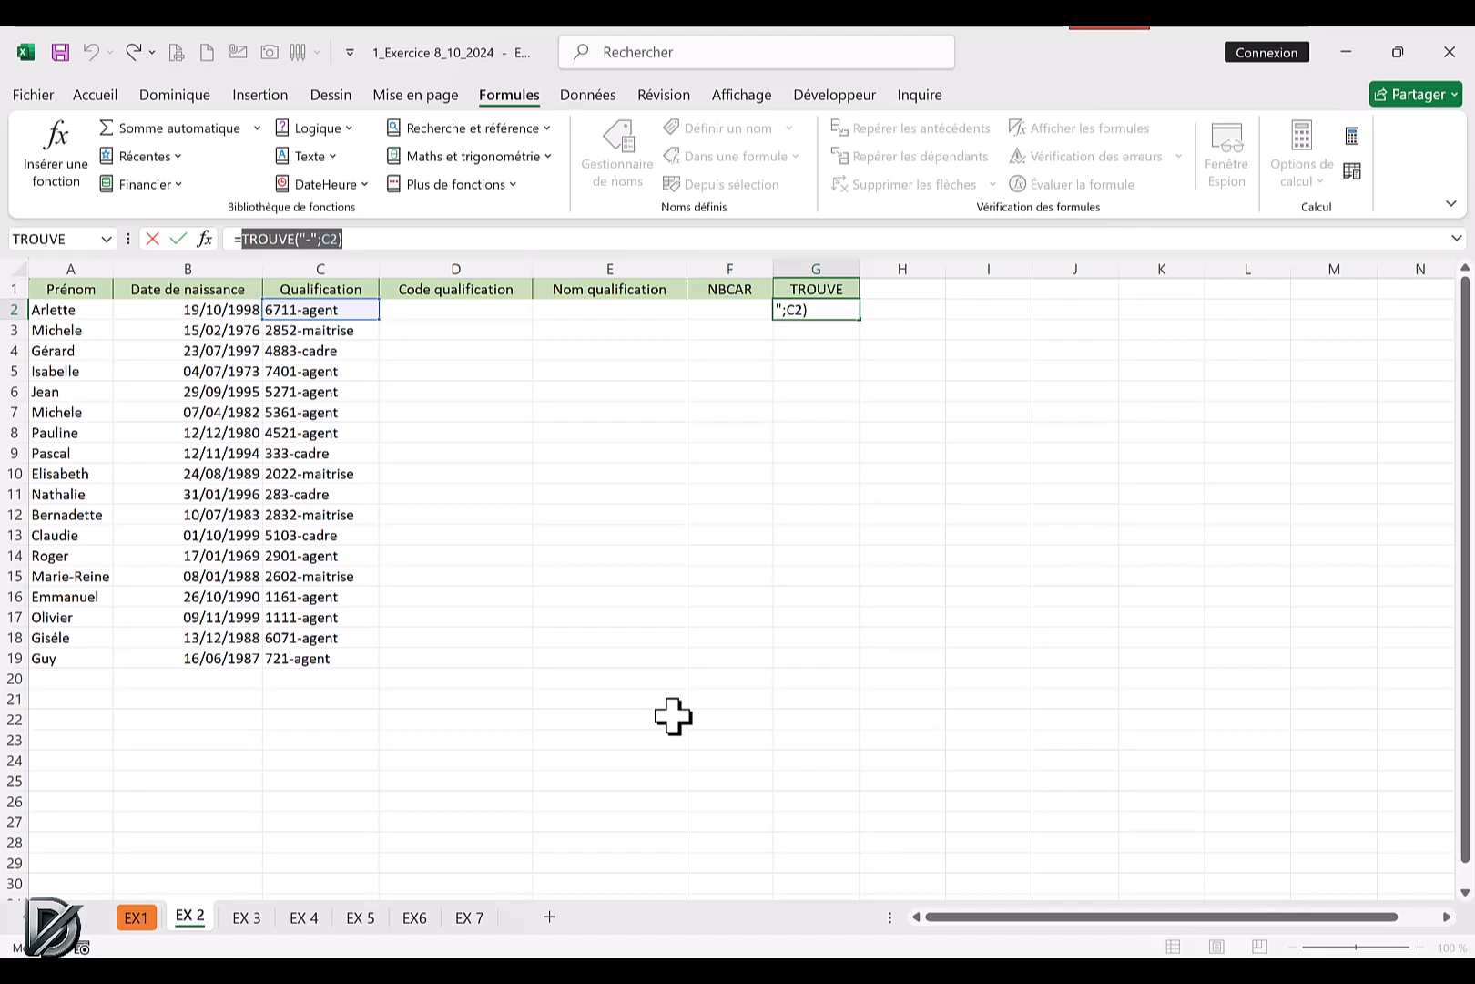
key("Escape")
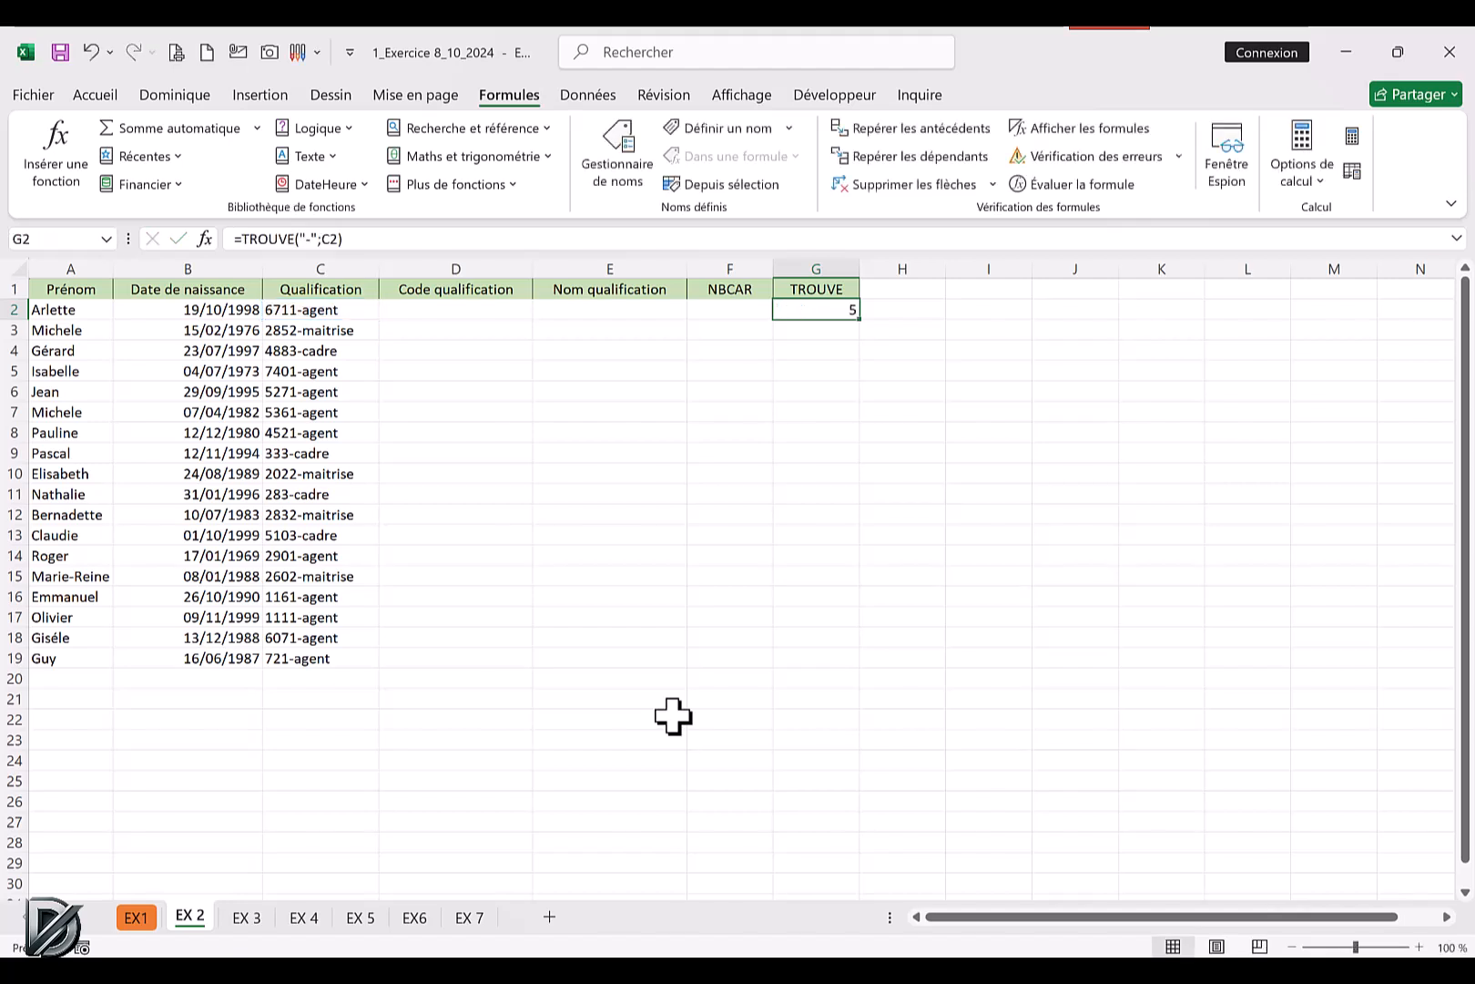
Extract the code in D2 with GAUCHE, using C2 as text and TROUVE("-";C2)-1 as character count, and fill it down the Code qualification column.
left_click(449, 310)
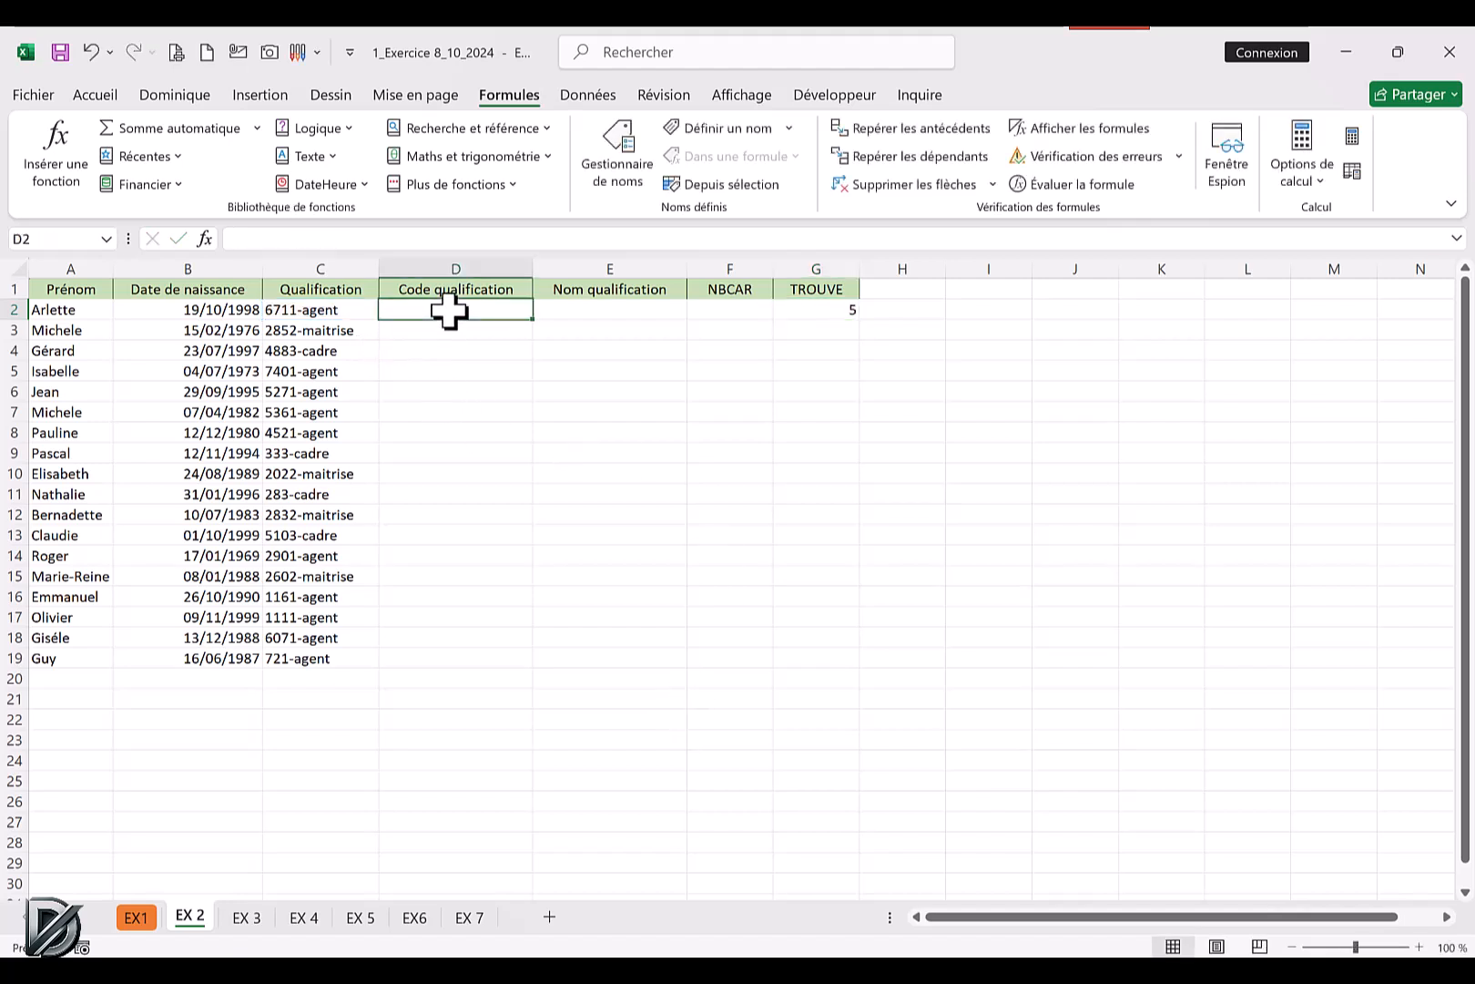
left_click(337, 155)
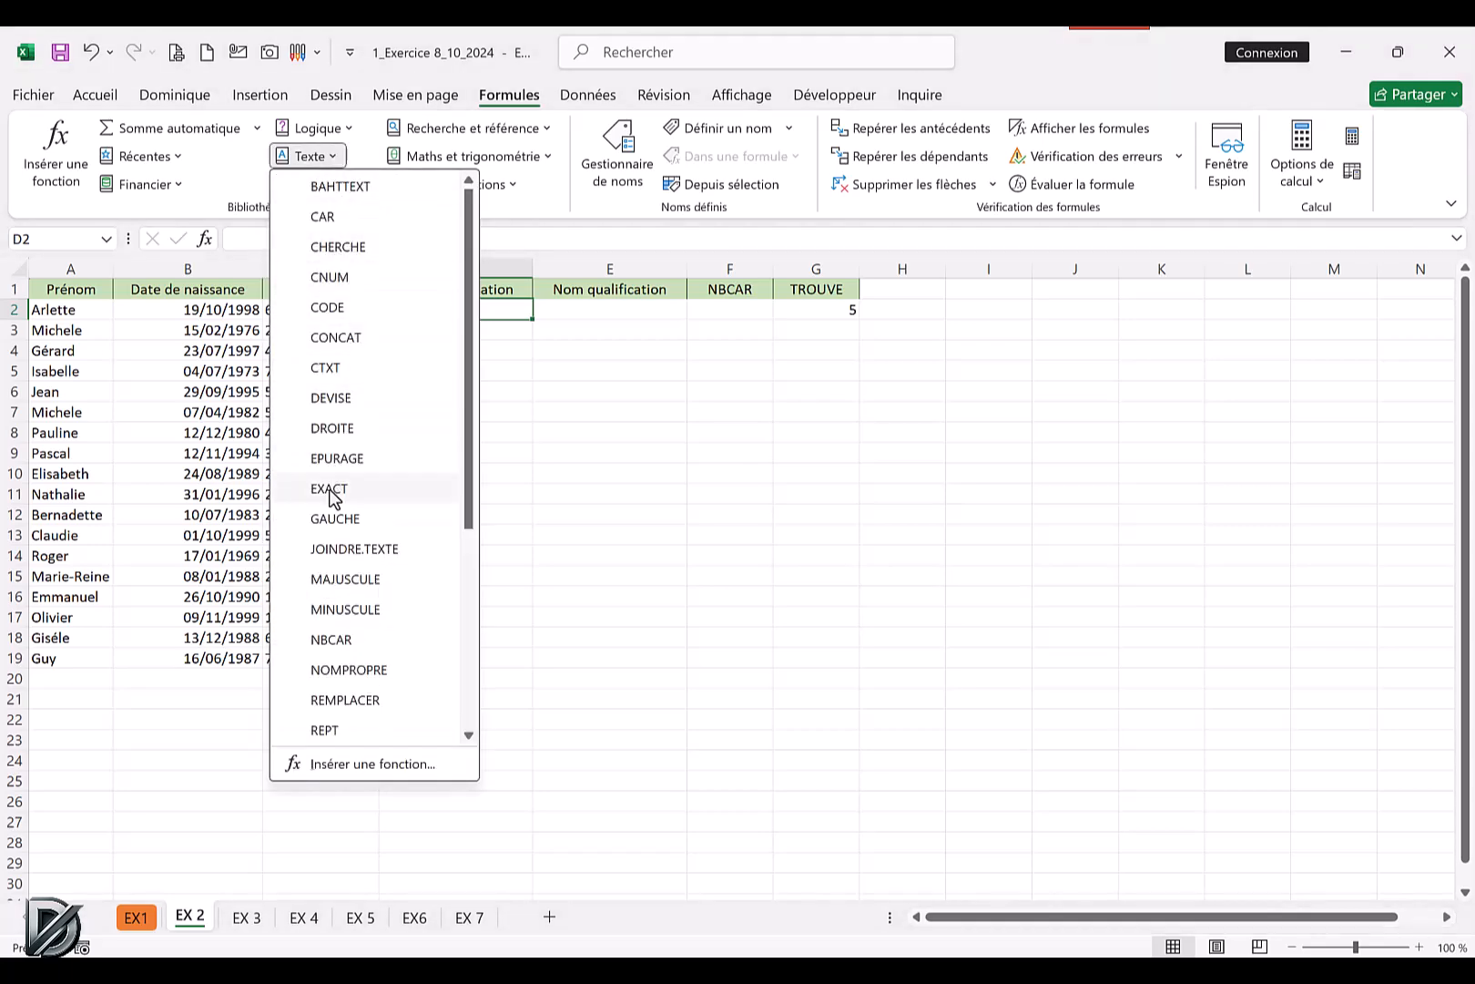
left_click(333, 519)
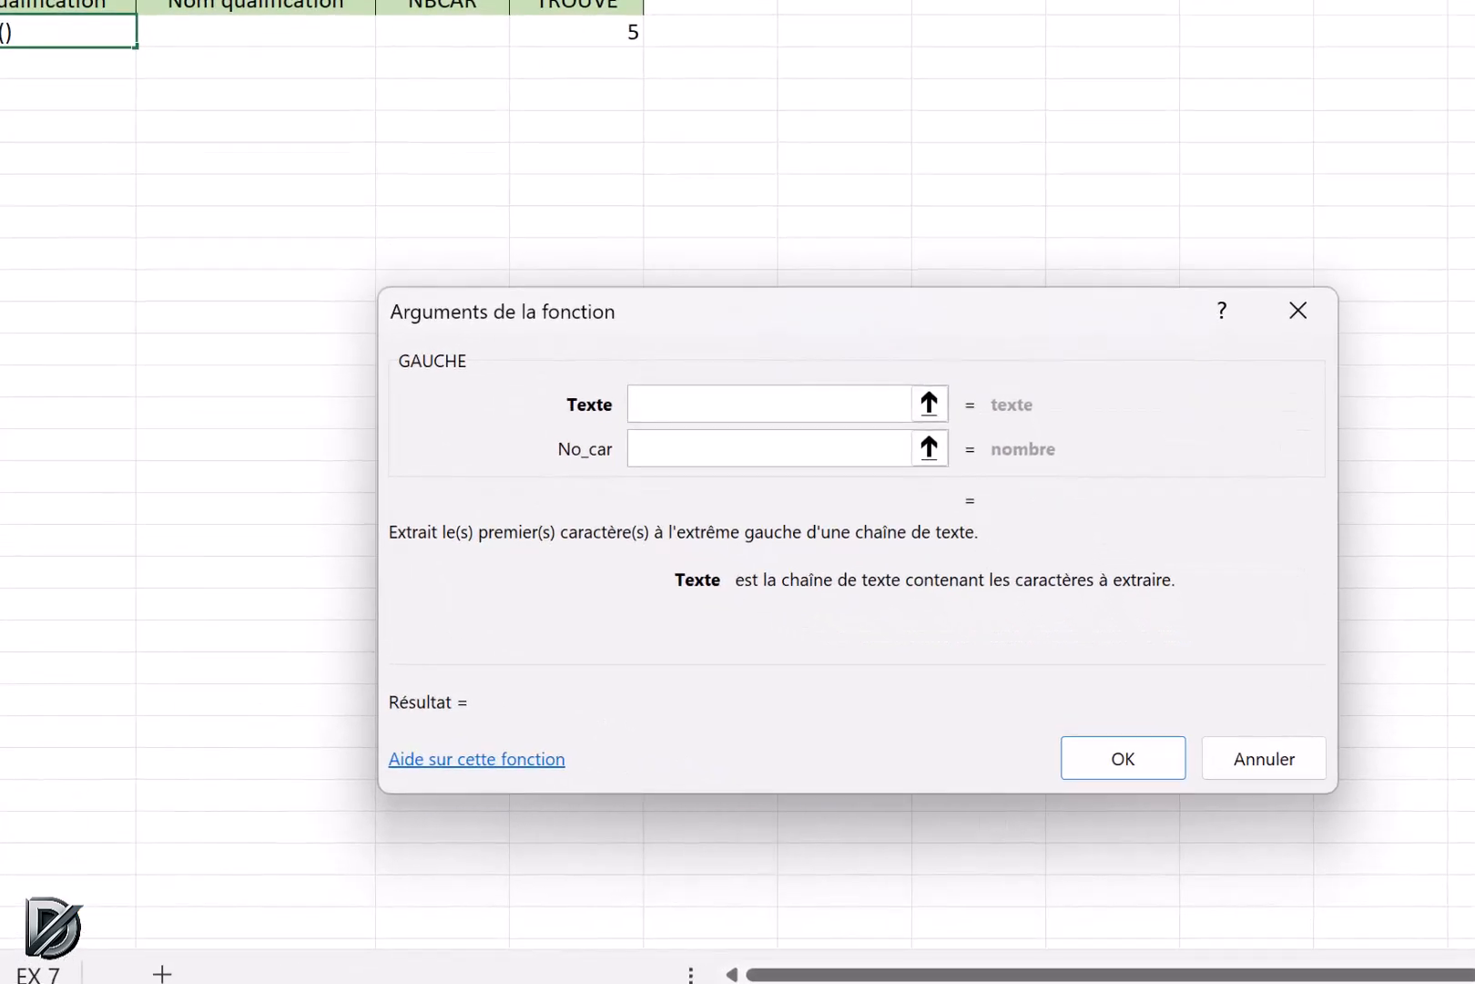
left_click(2, 32)
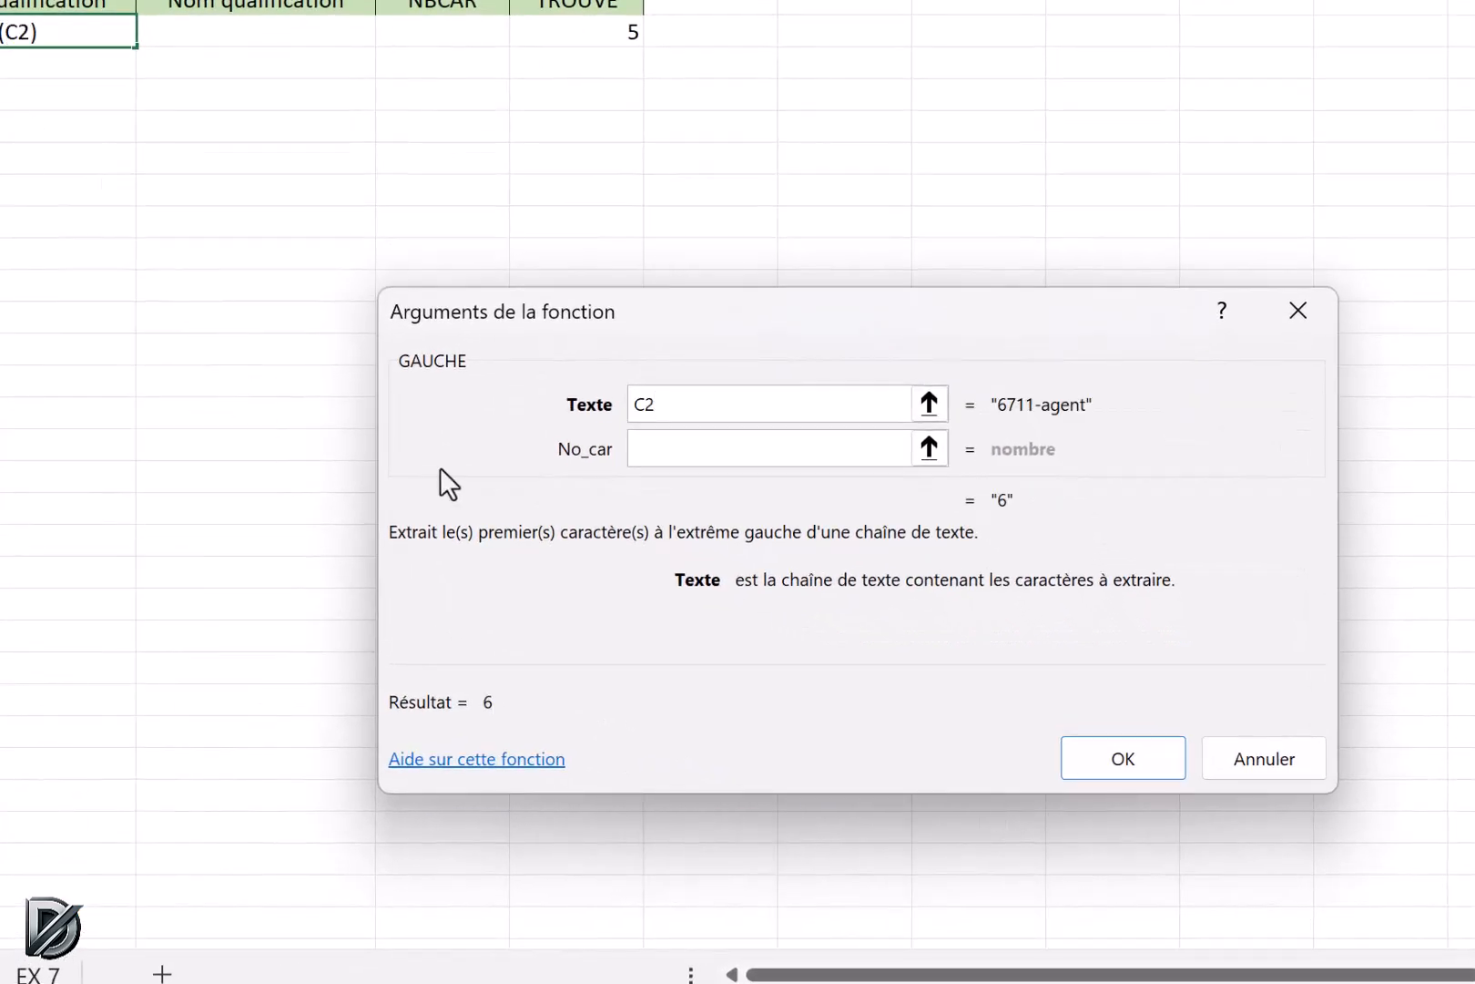
left_click(668, 452)
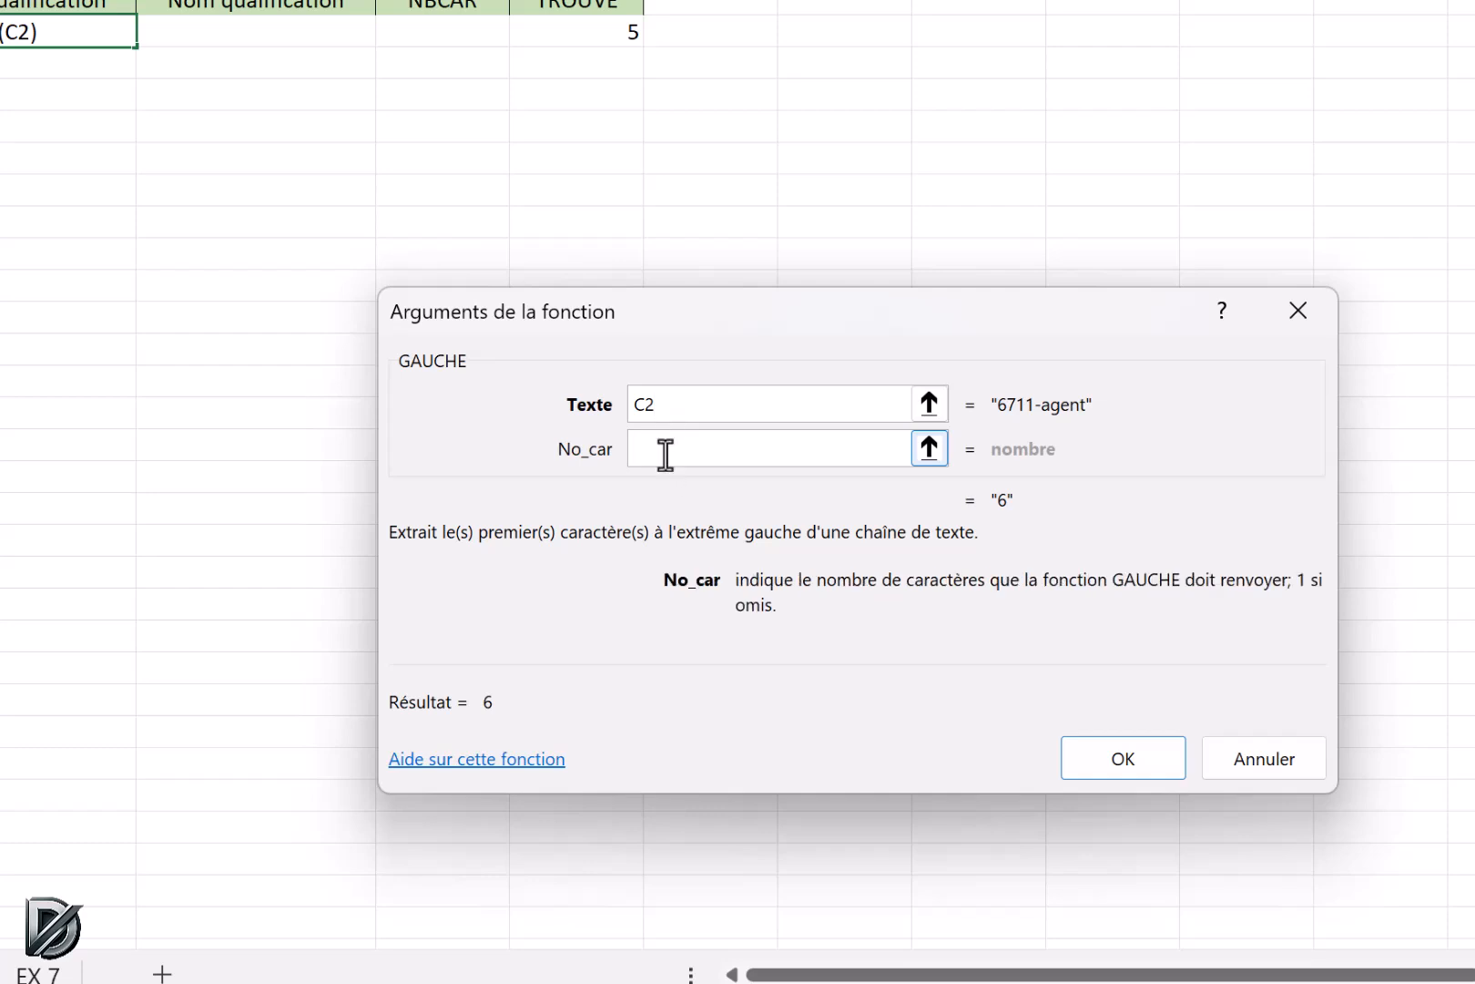
key("ctrl+v")
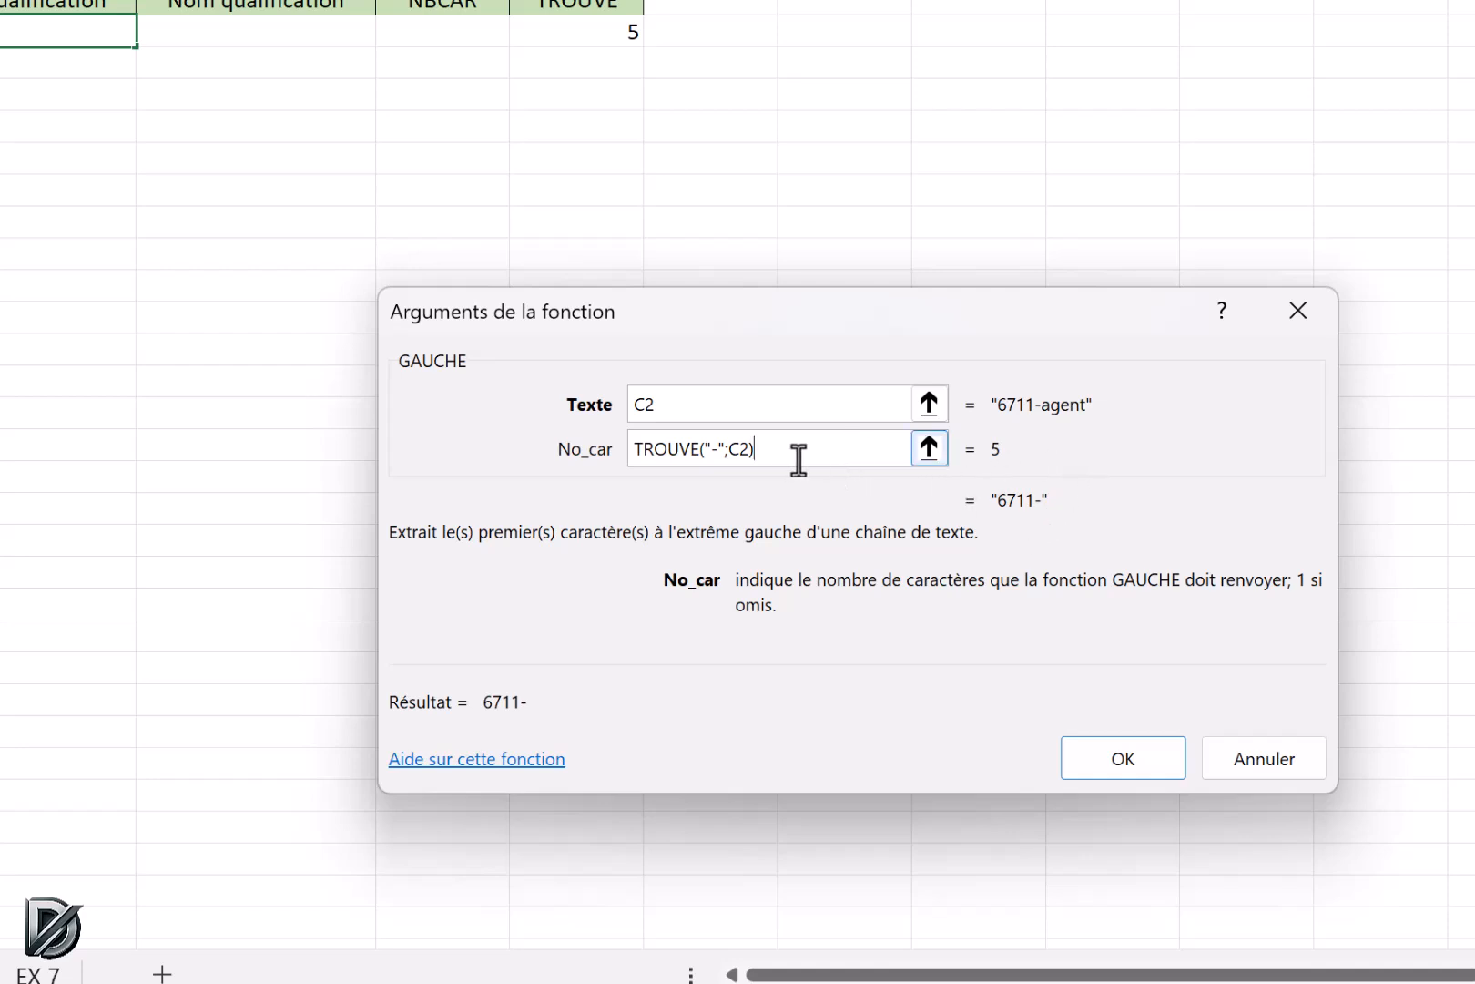
type("-1")
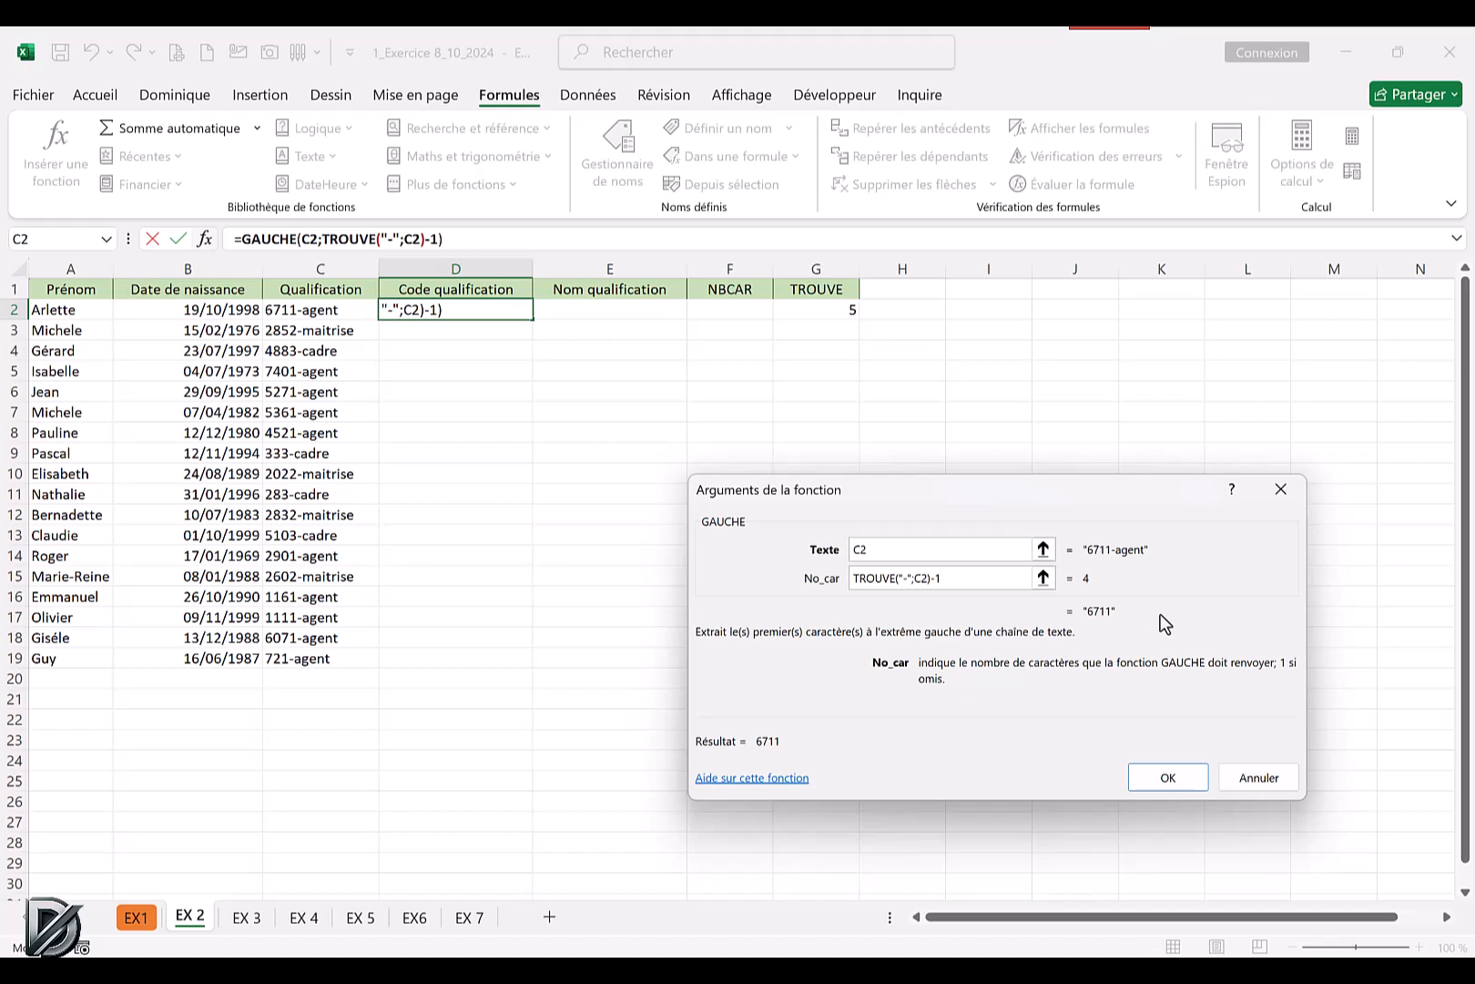
left_click(1150, 775)
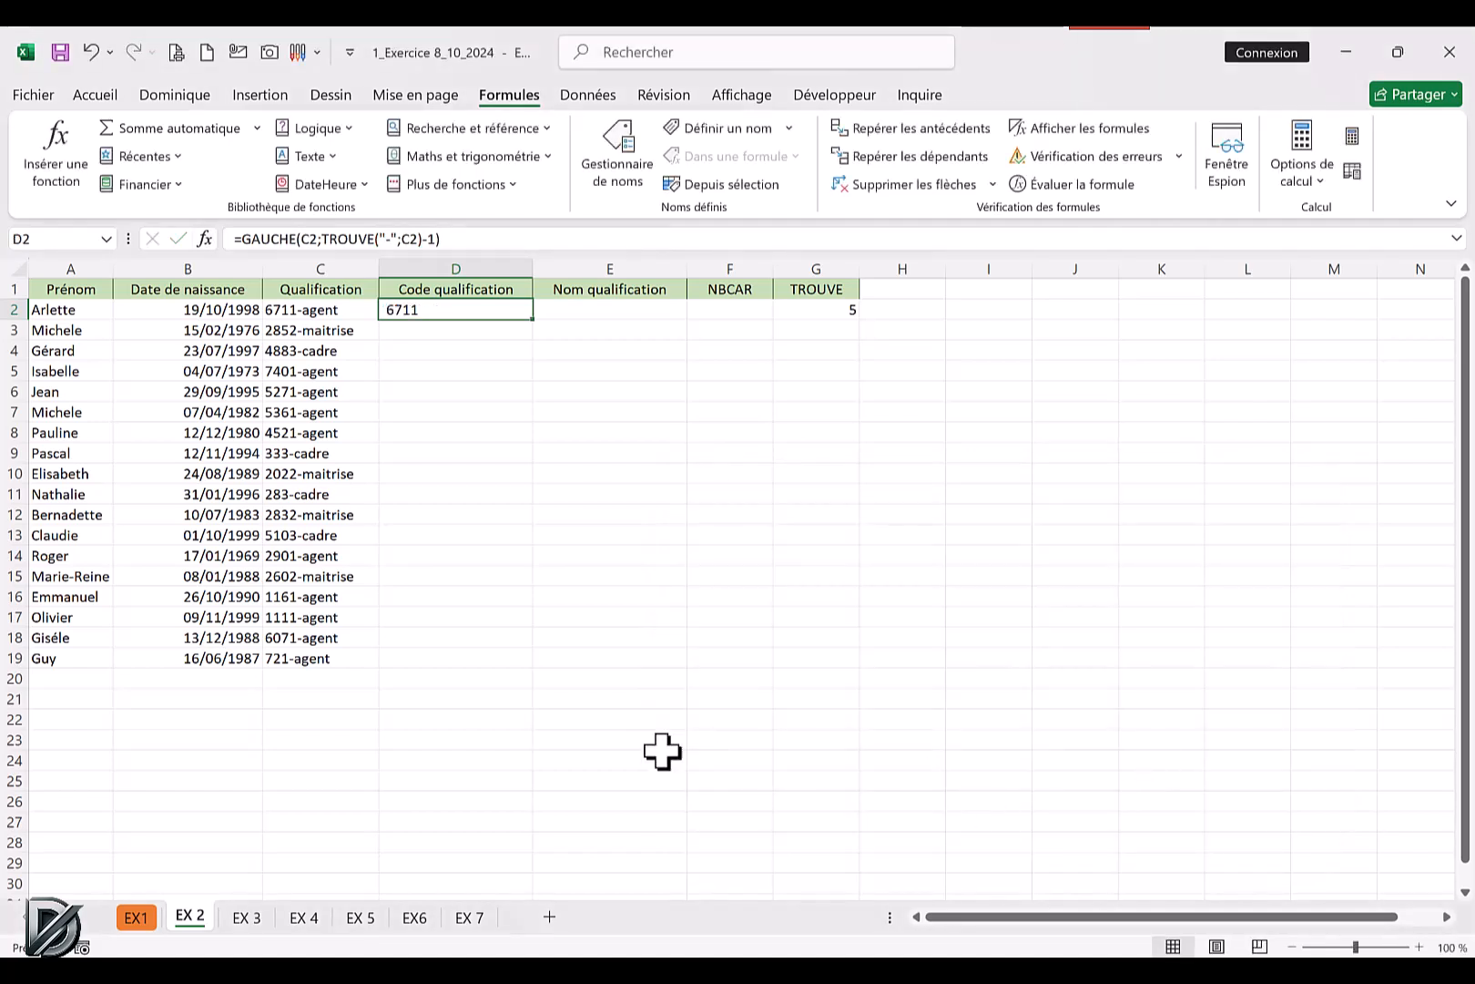
double_click(538, 324)
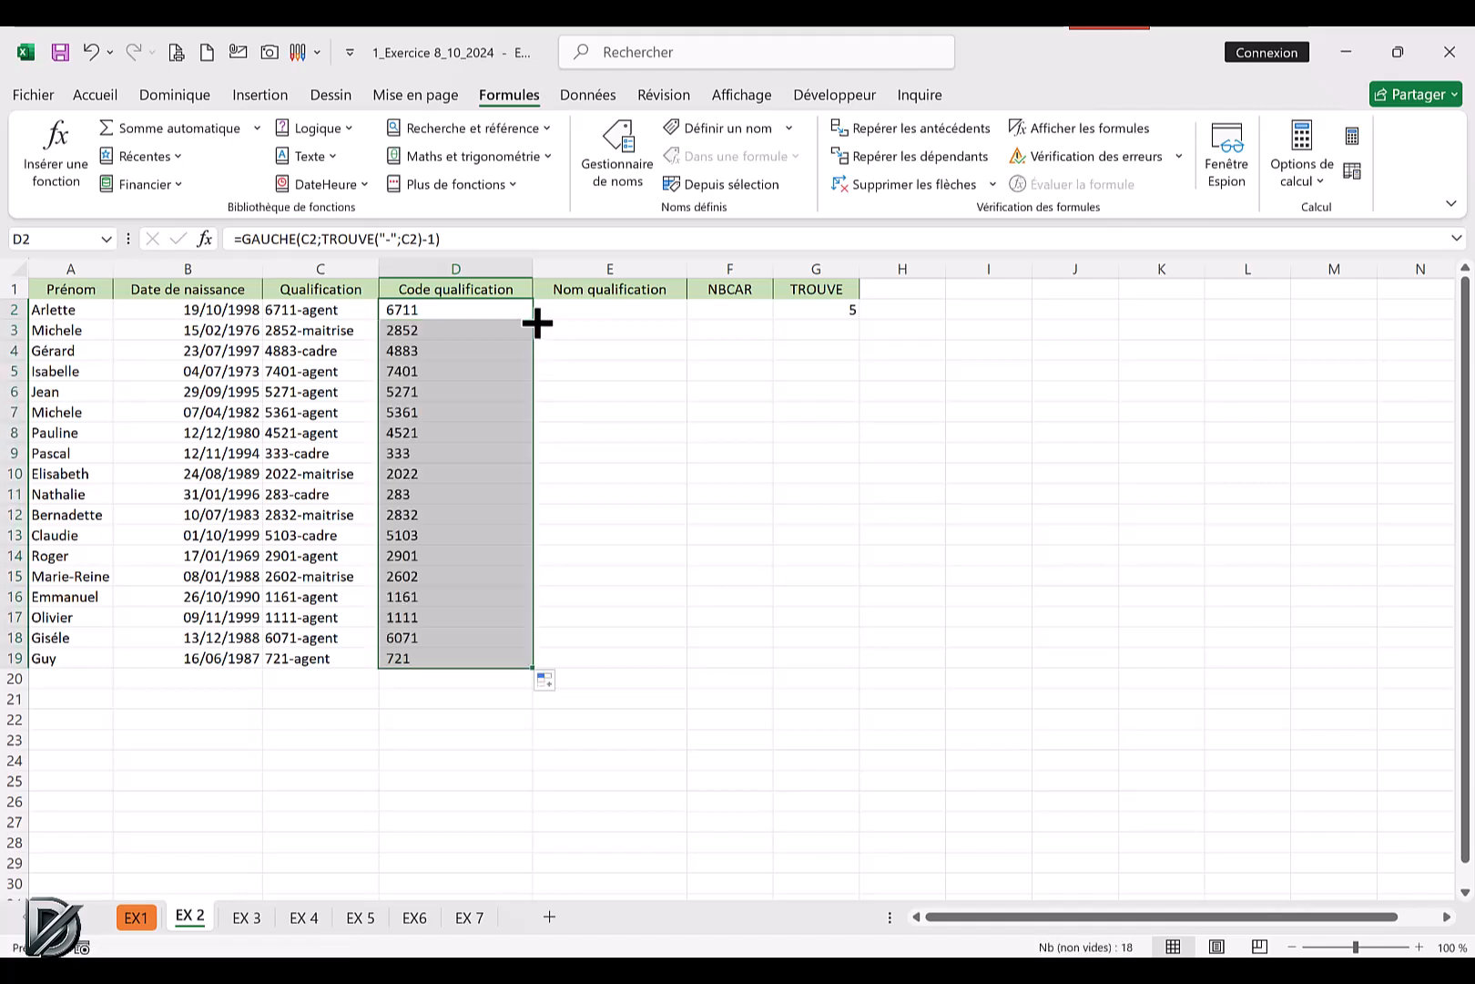
left_click(606, 484)
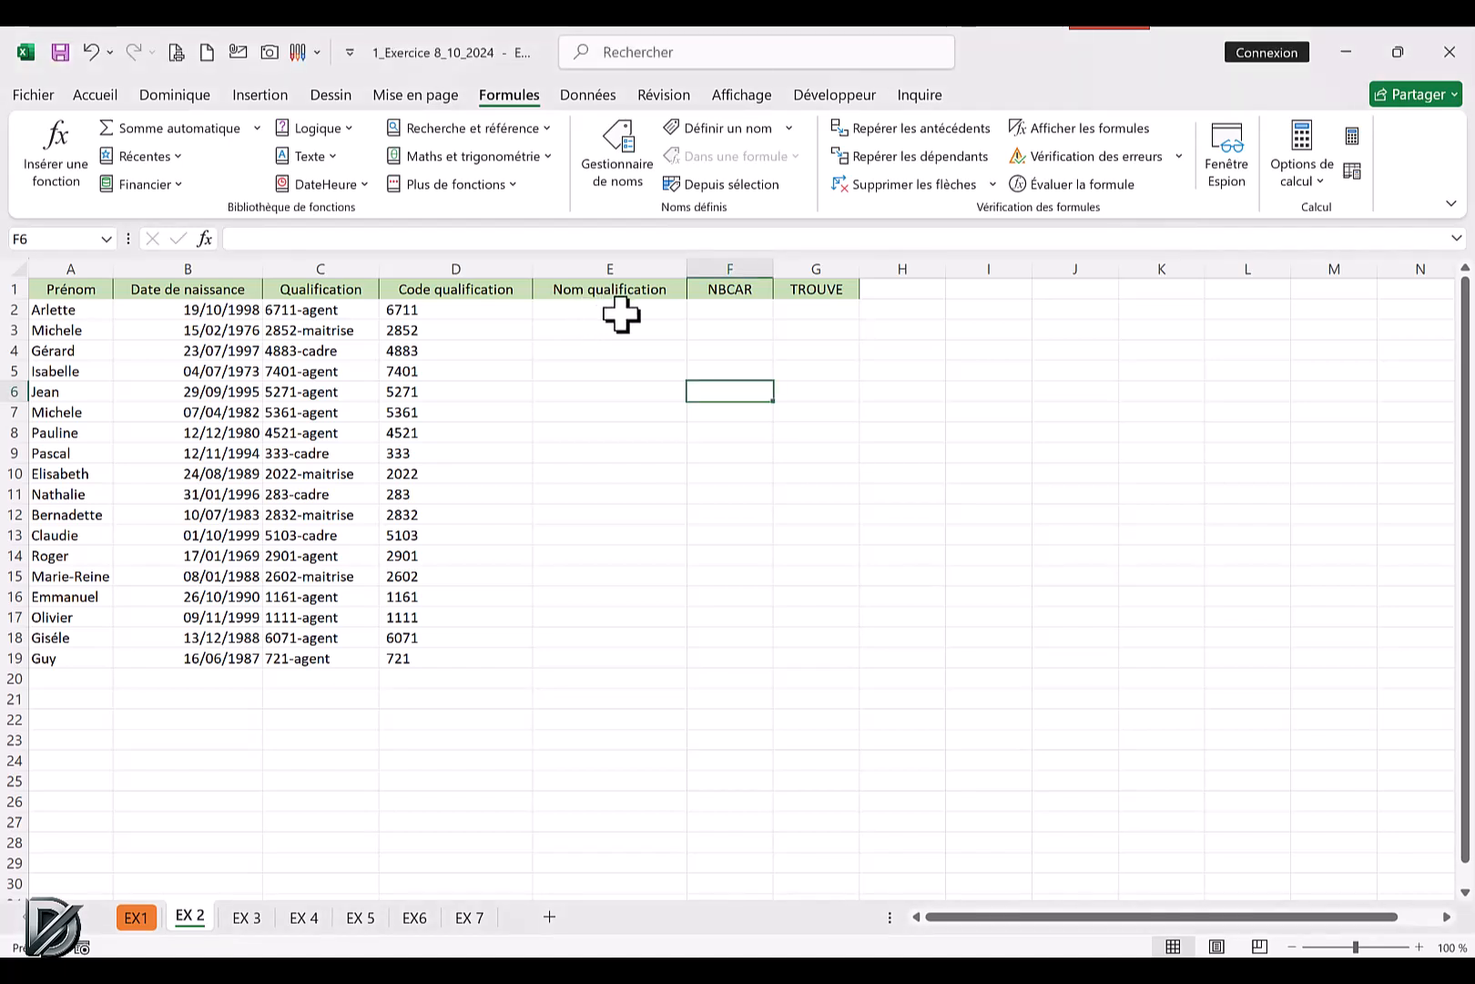
Enter the TROUVE function again in the emptied cell G2, searching for "-" in C2.
left_click(822, 308)
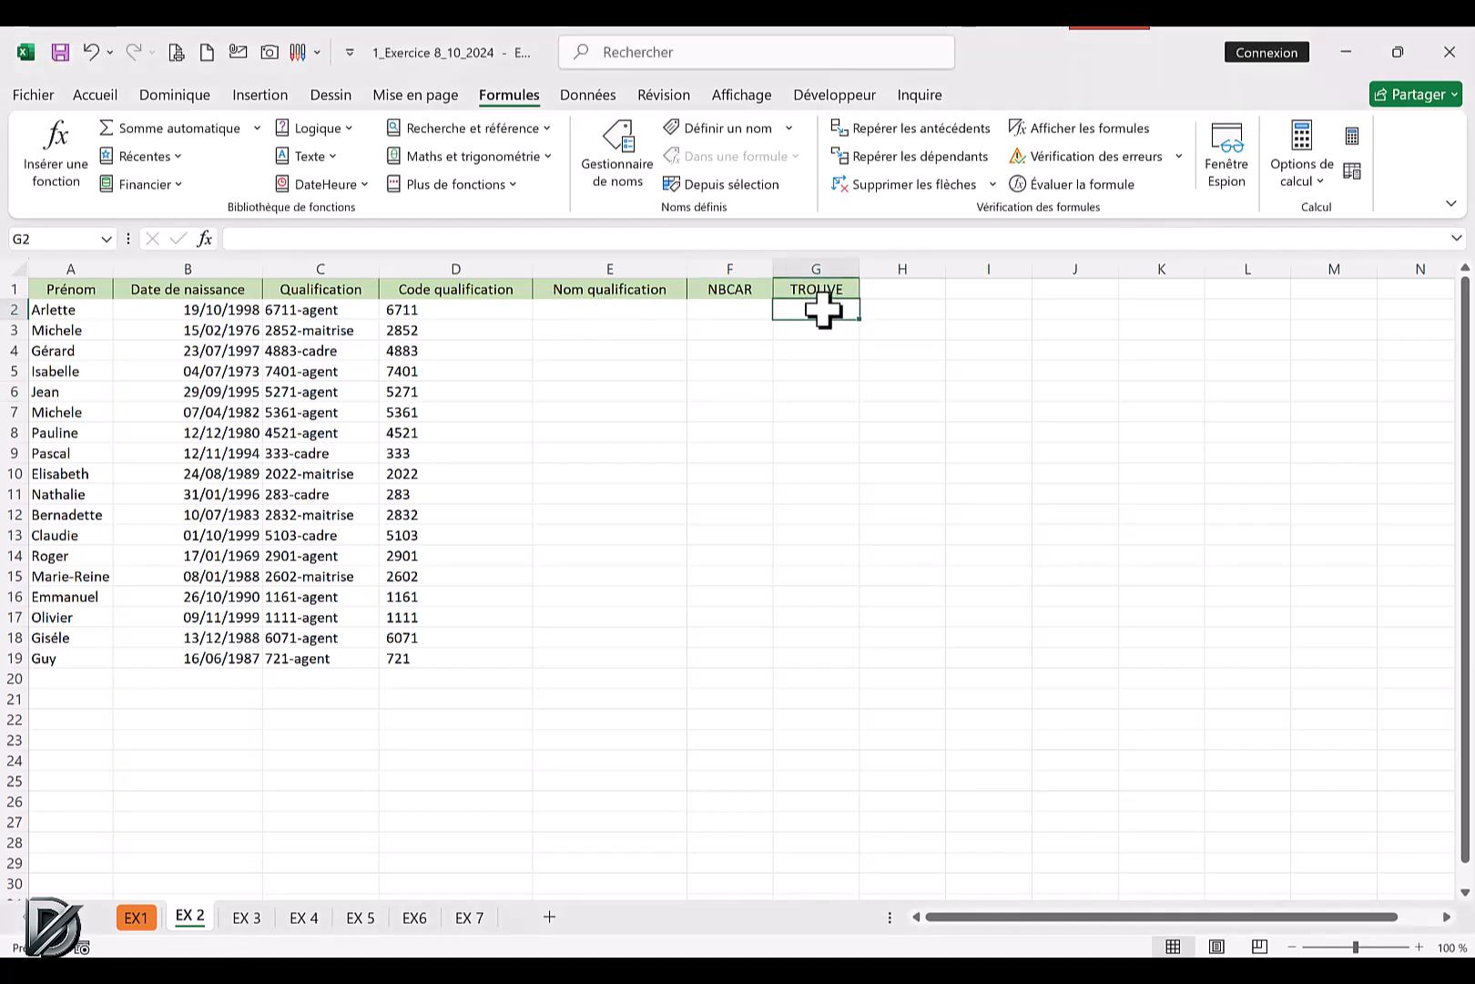
left_click(292, 162)
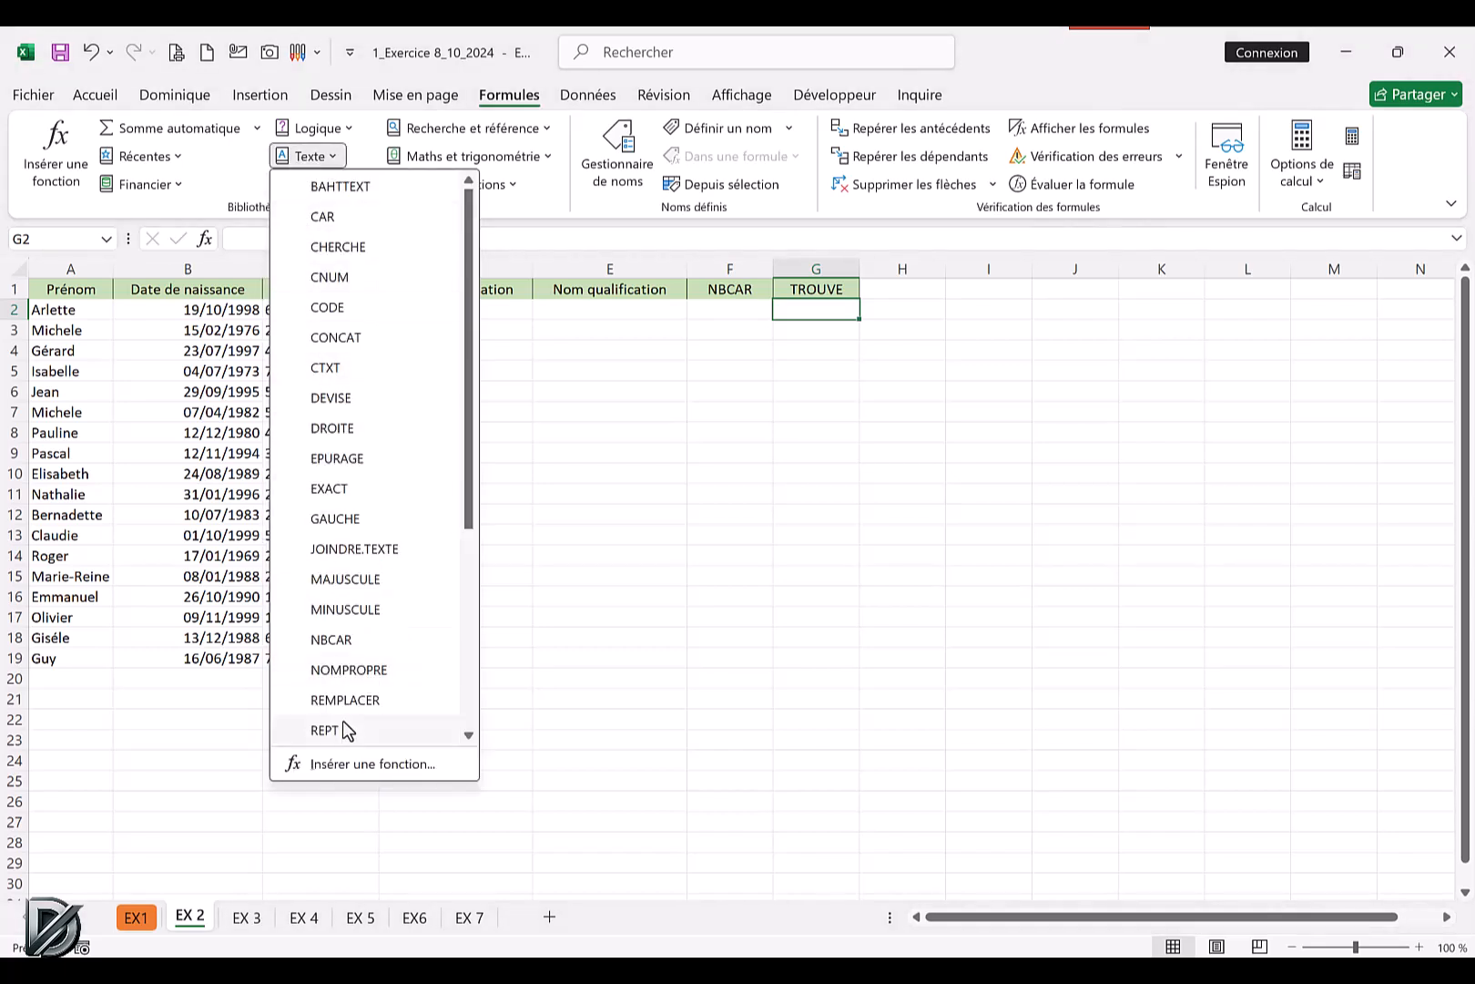
scroll(346, 629, "down", 3)
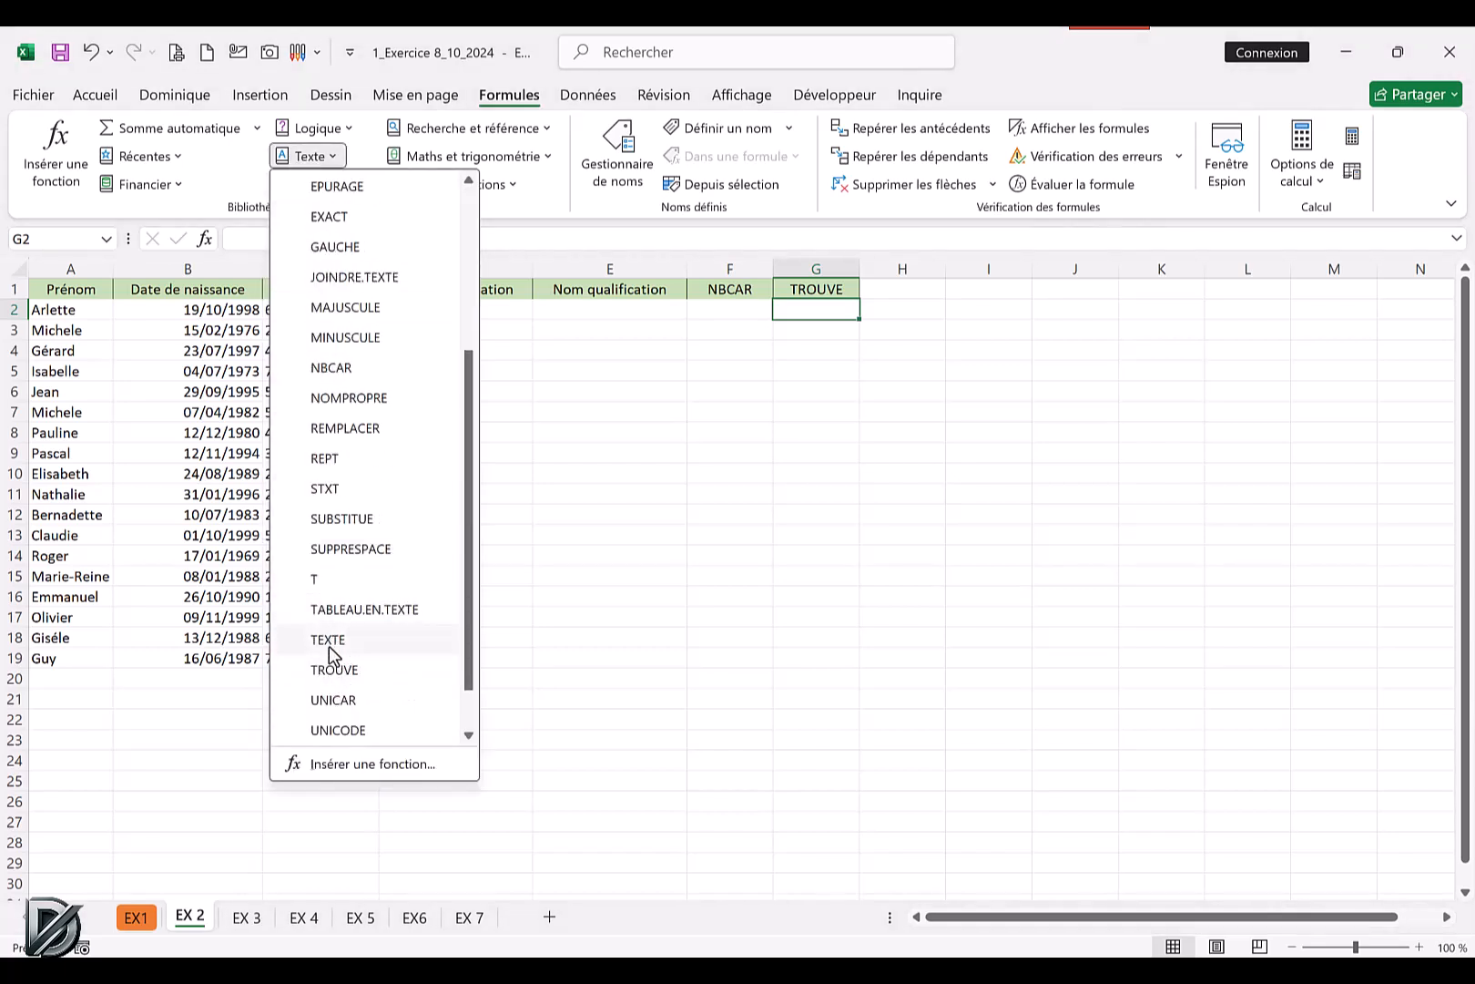
left_click(334, 671)
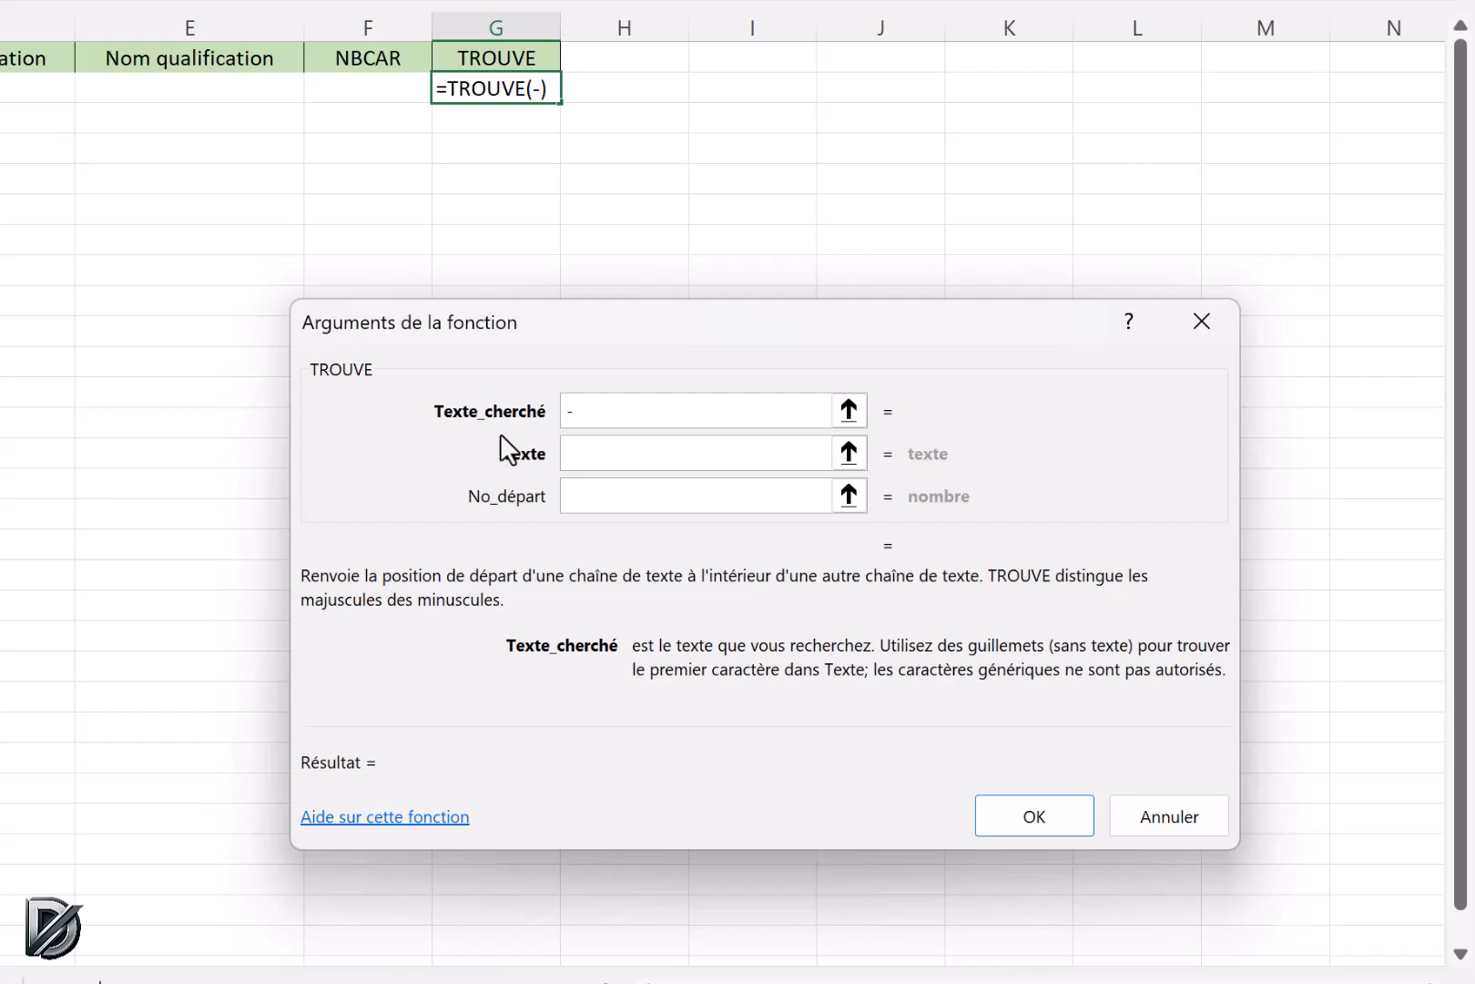
left_click(577, 453)
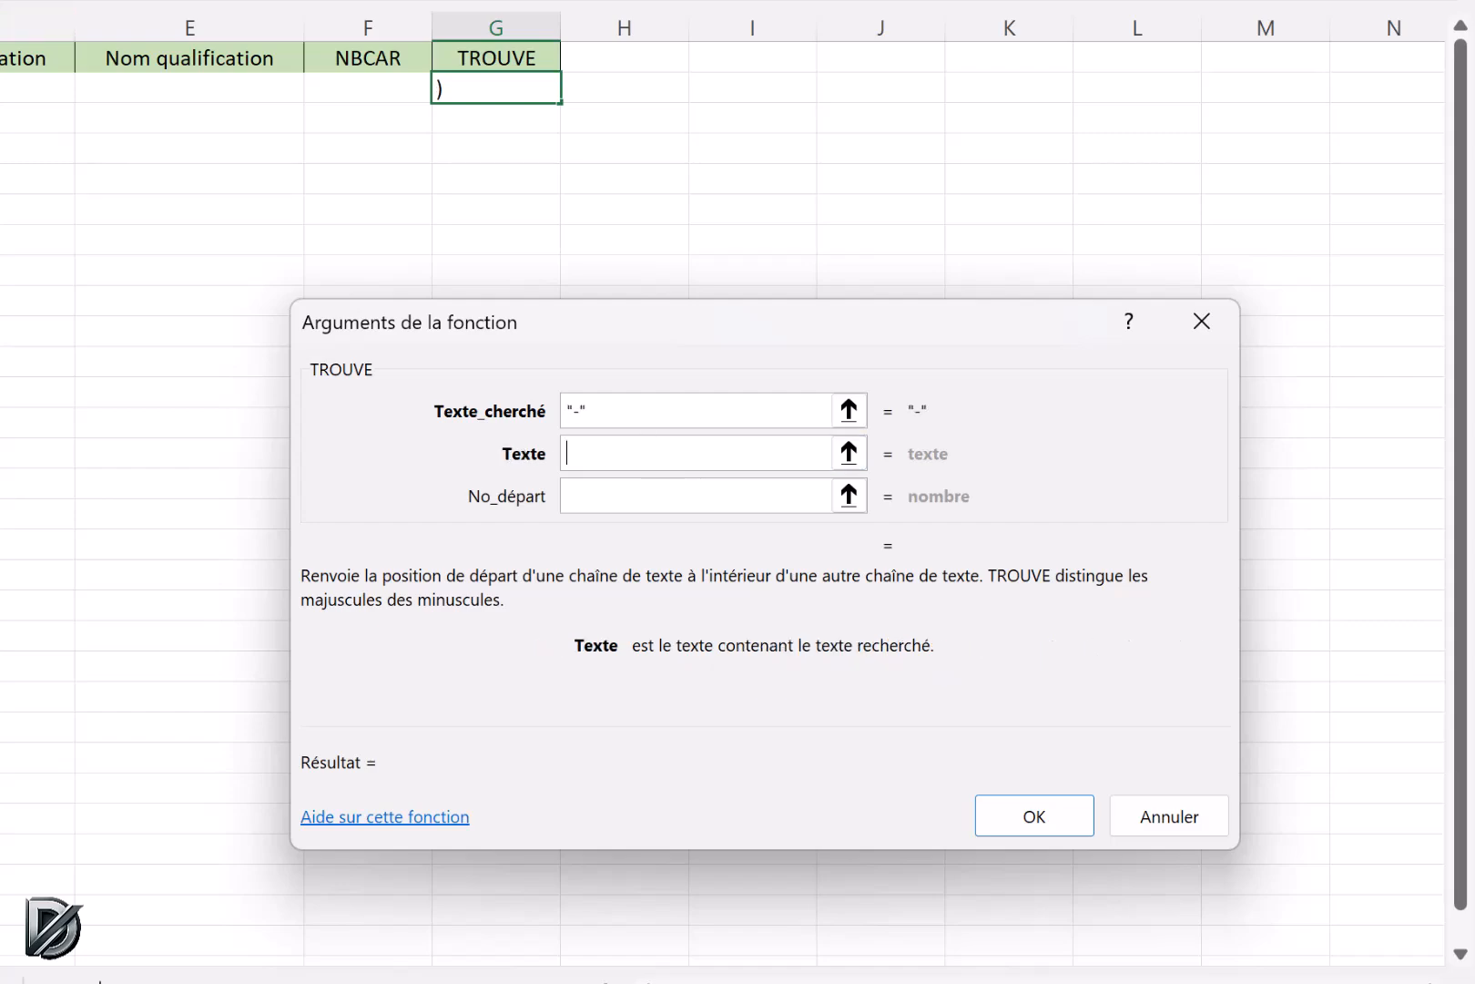
type("C2")
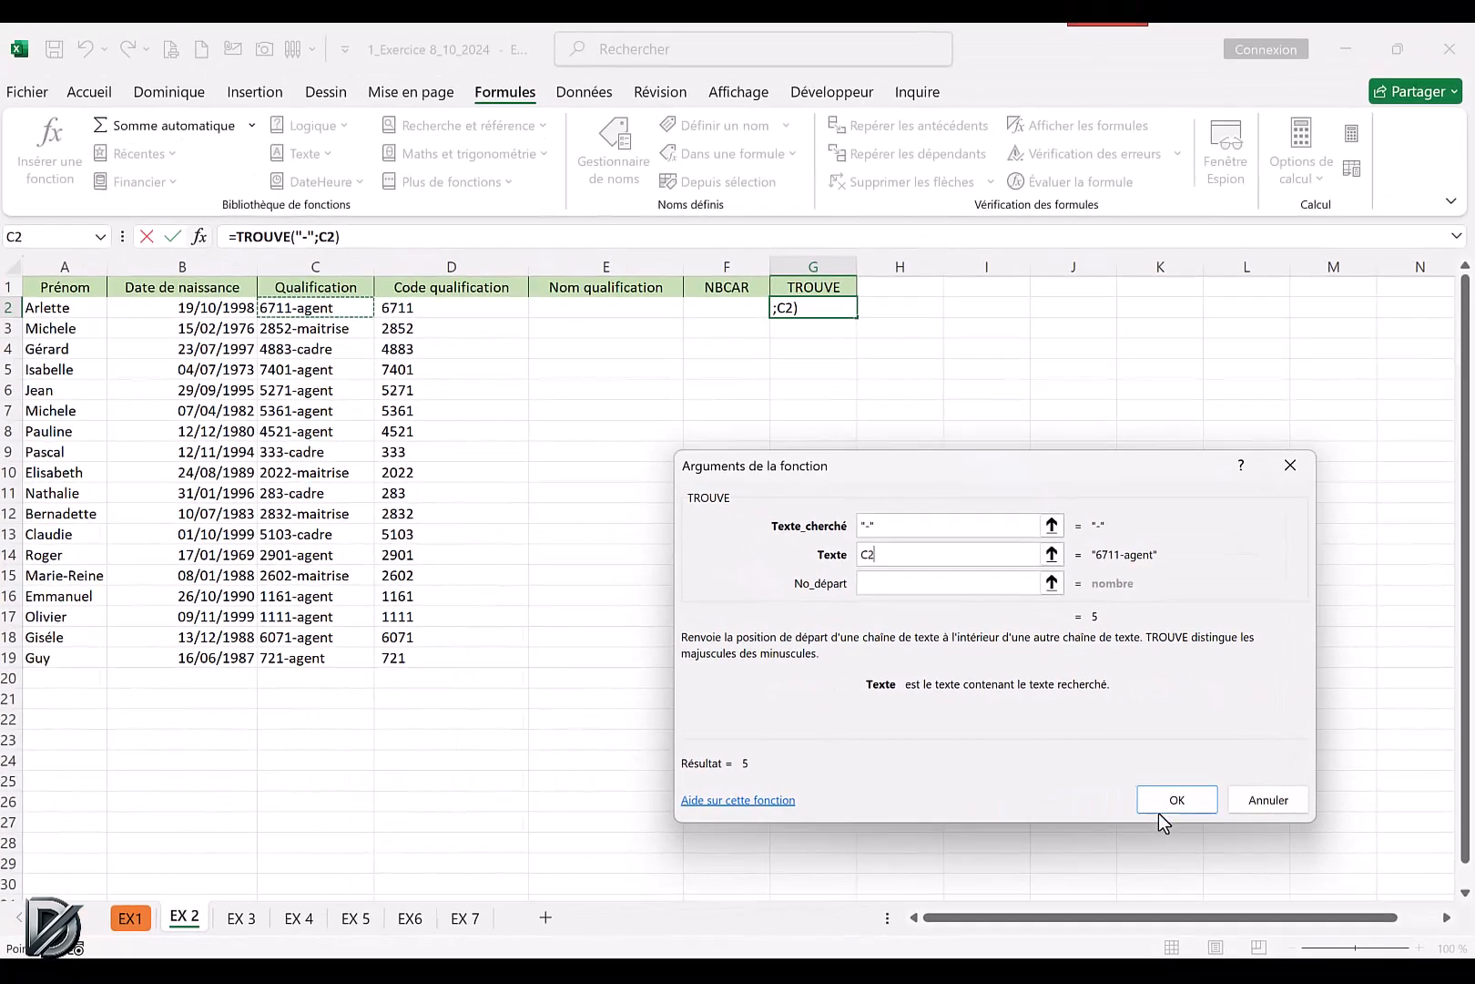
left_click(1034, 816)
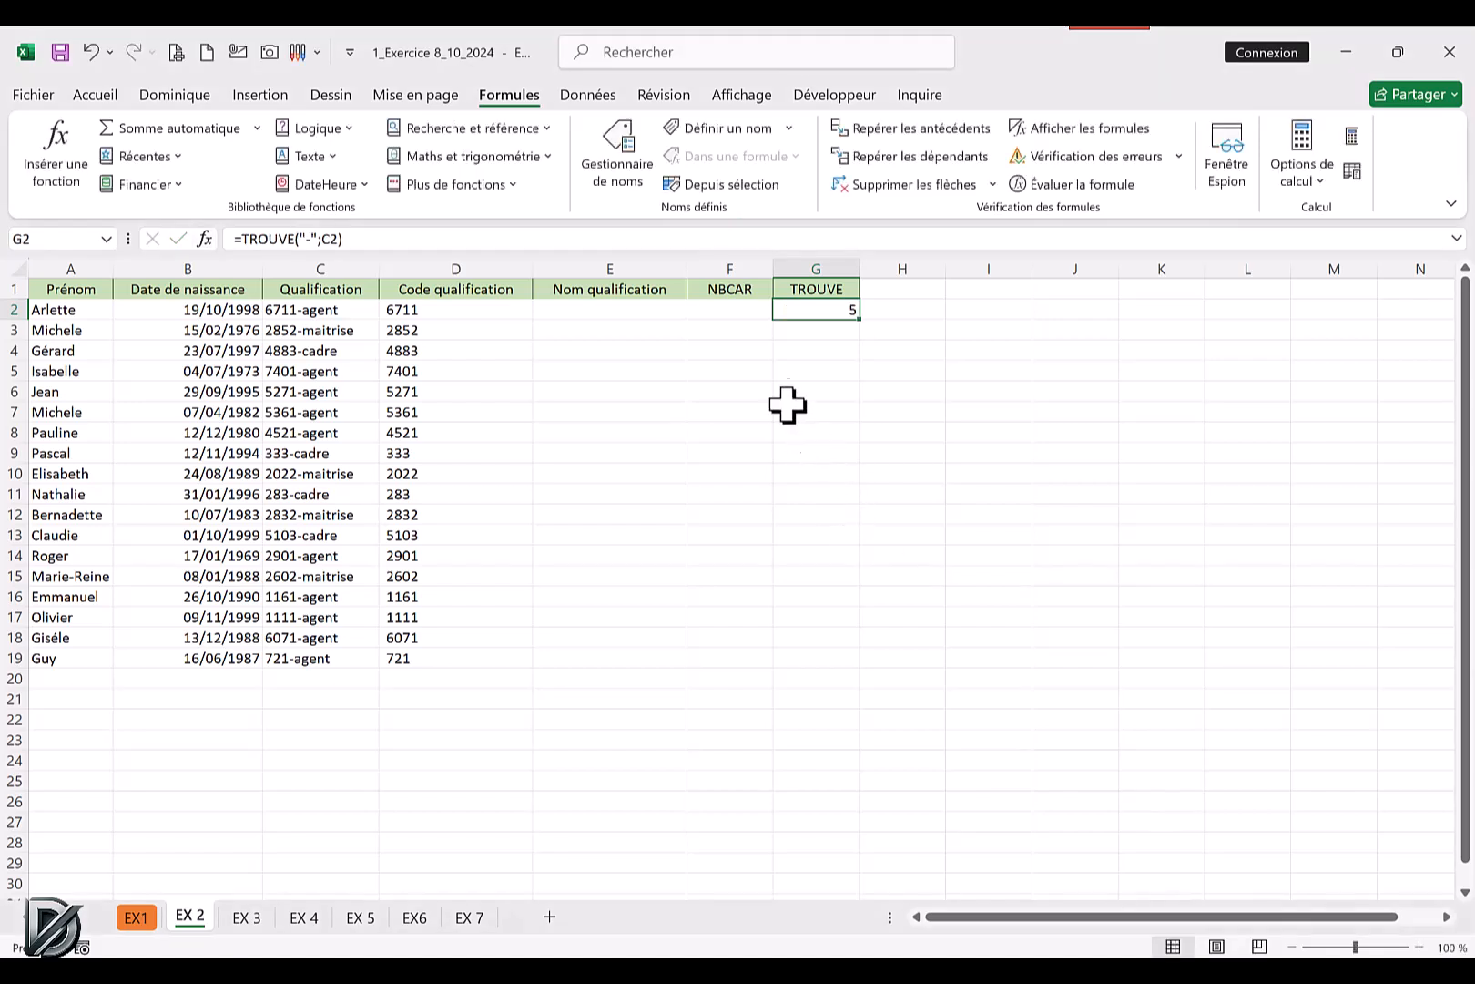
Count the characters of C2 in F2 with the NBCAR function.
left_click(745, 313)
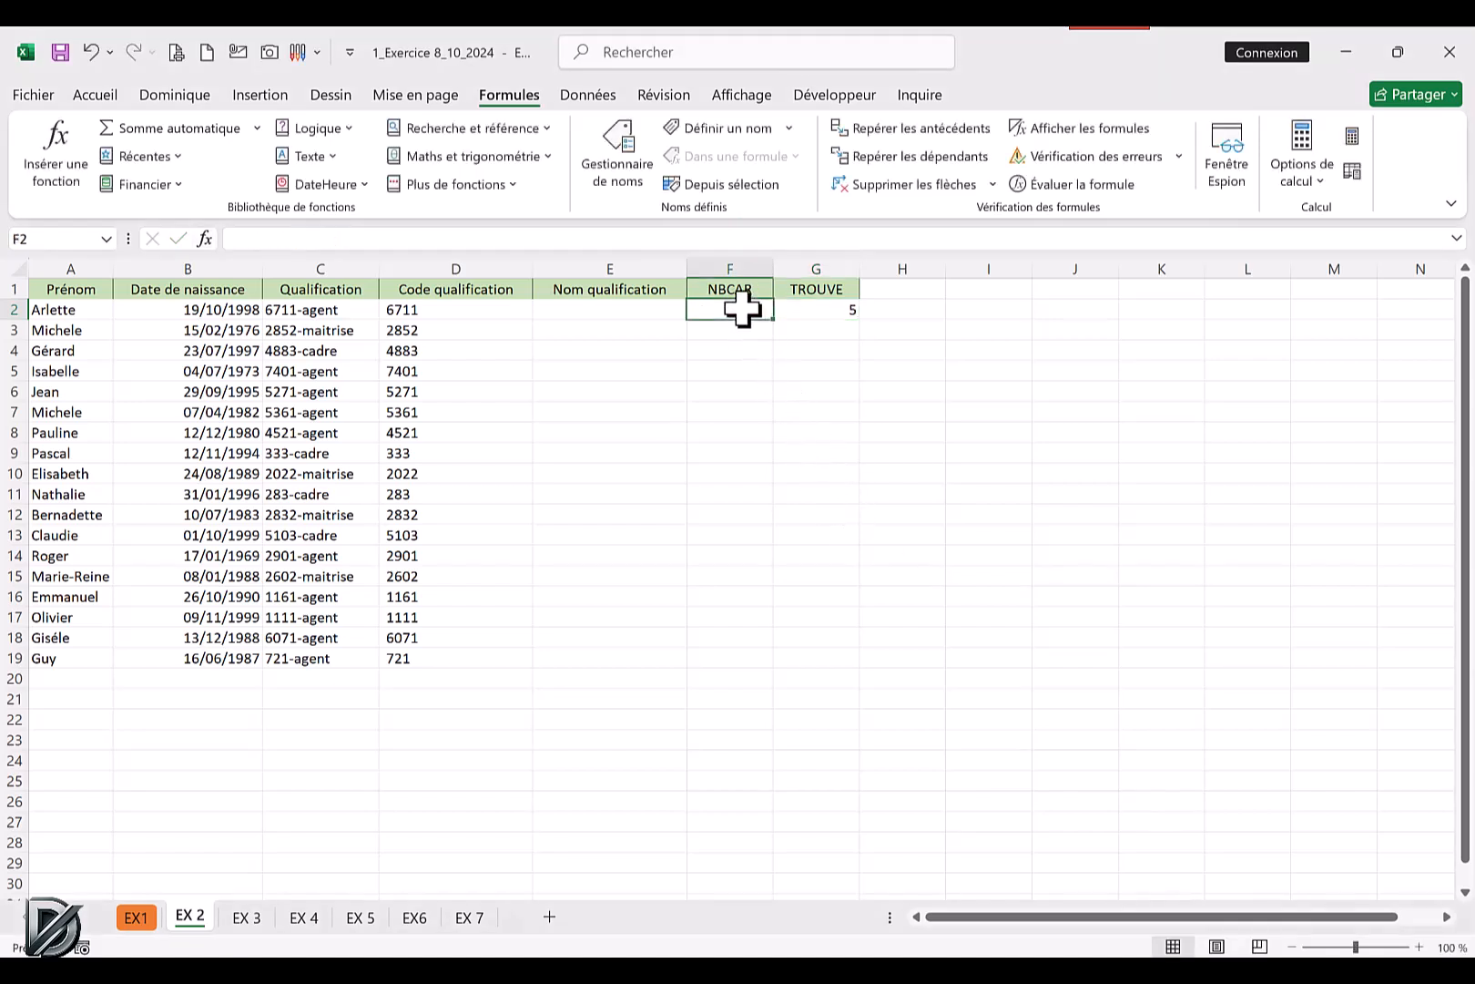
left_click(328, 159)
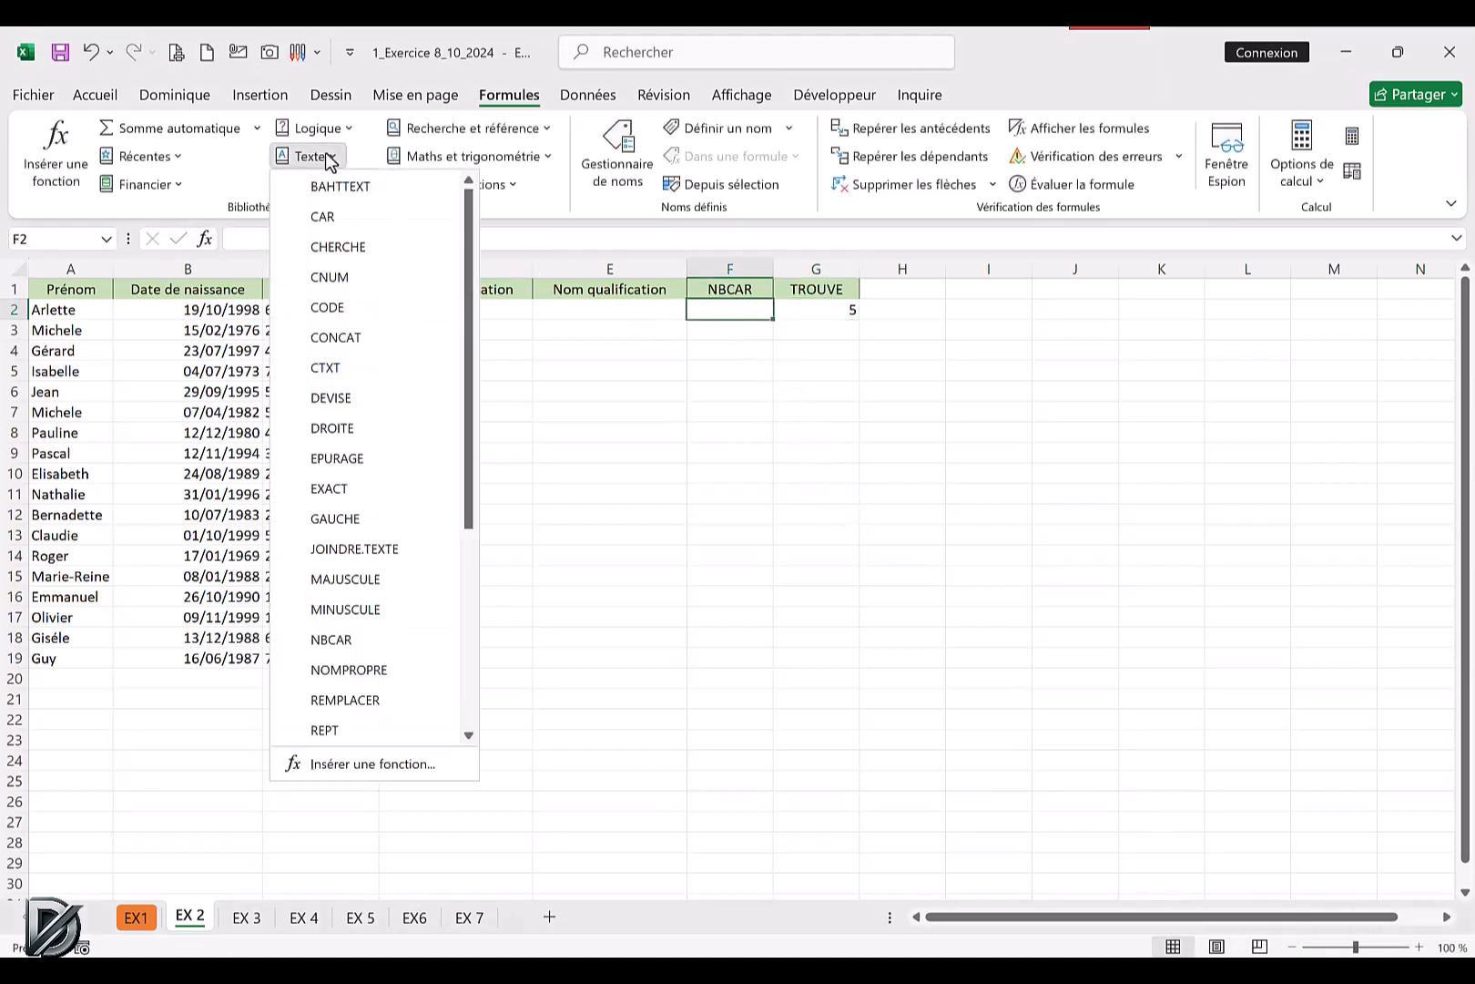
left_click(332, 640)
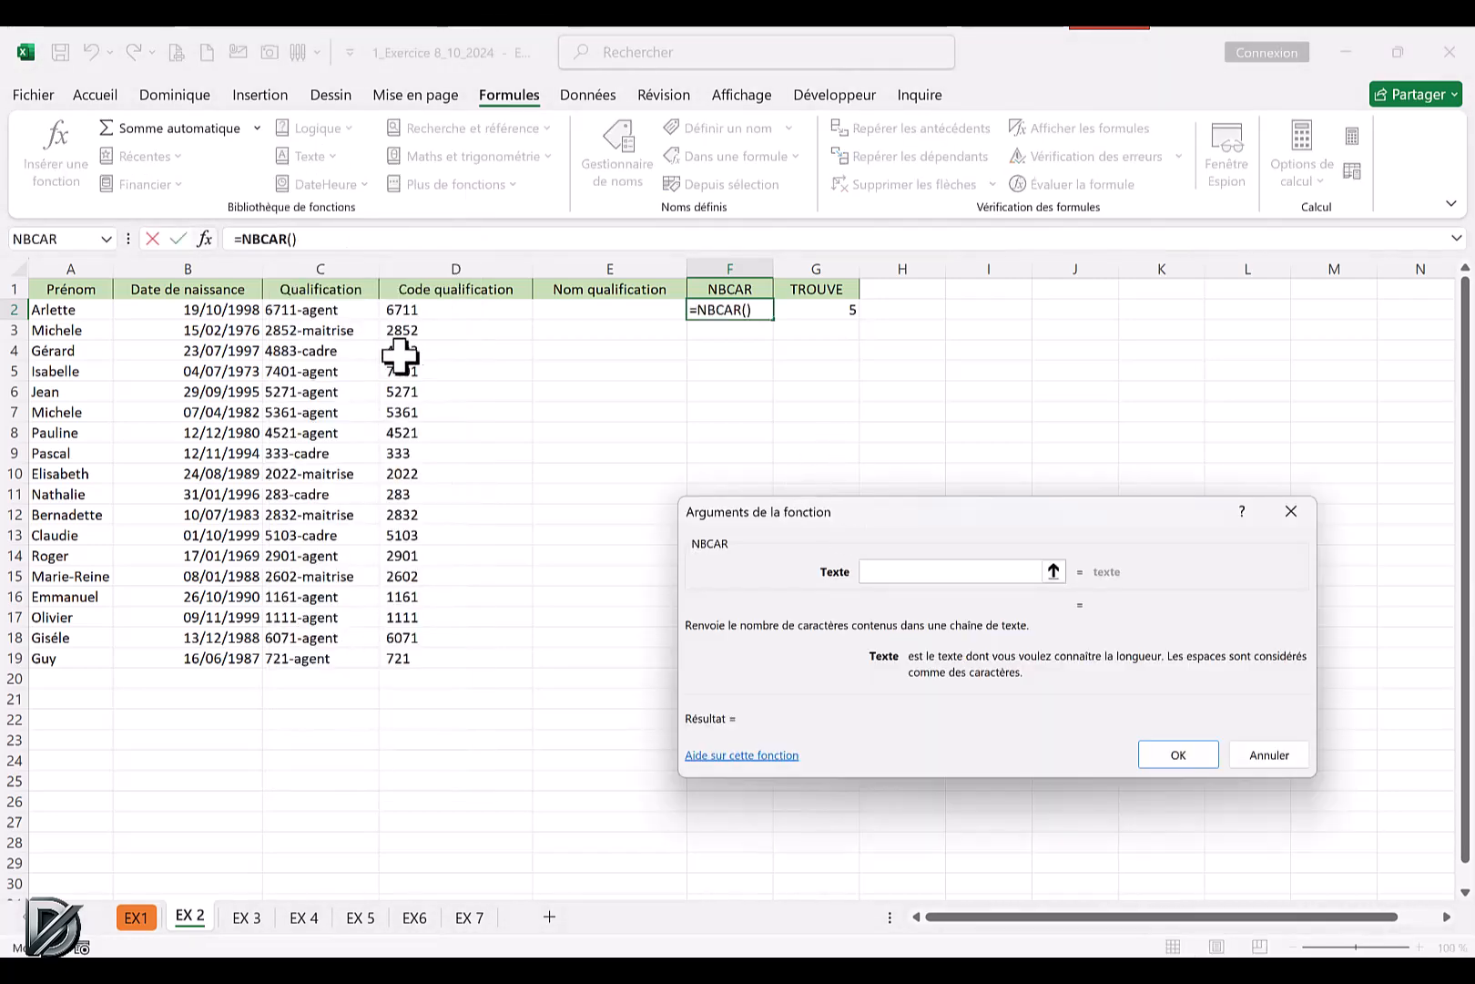
left_click(314, 312)
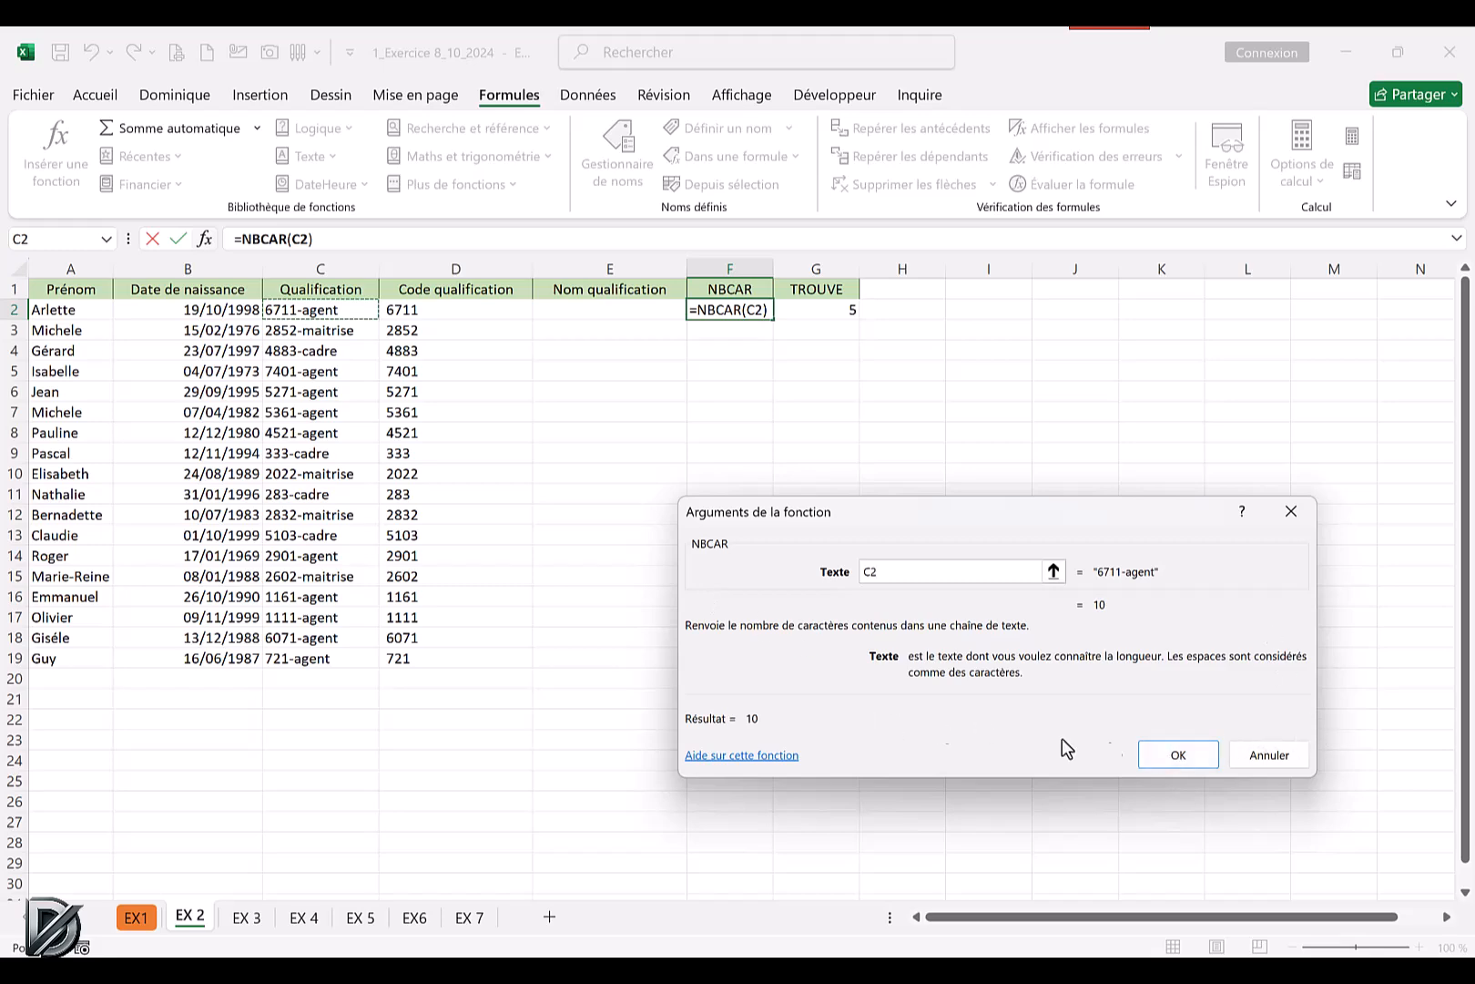
left_click(1175, 756)
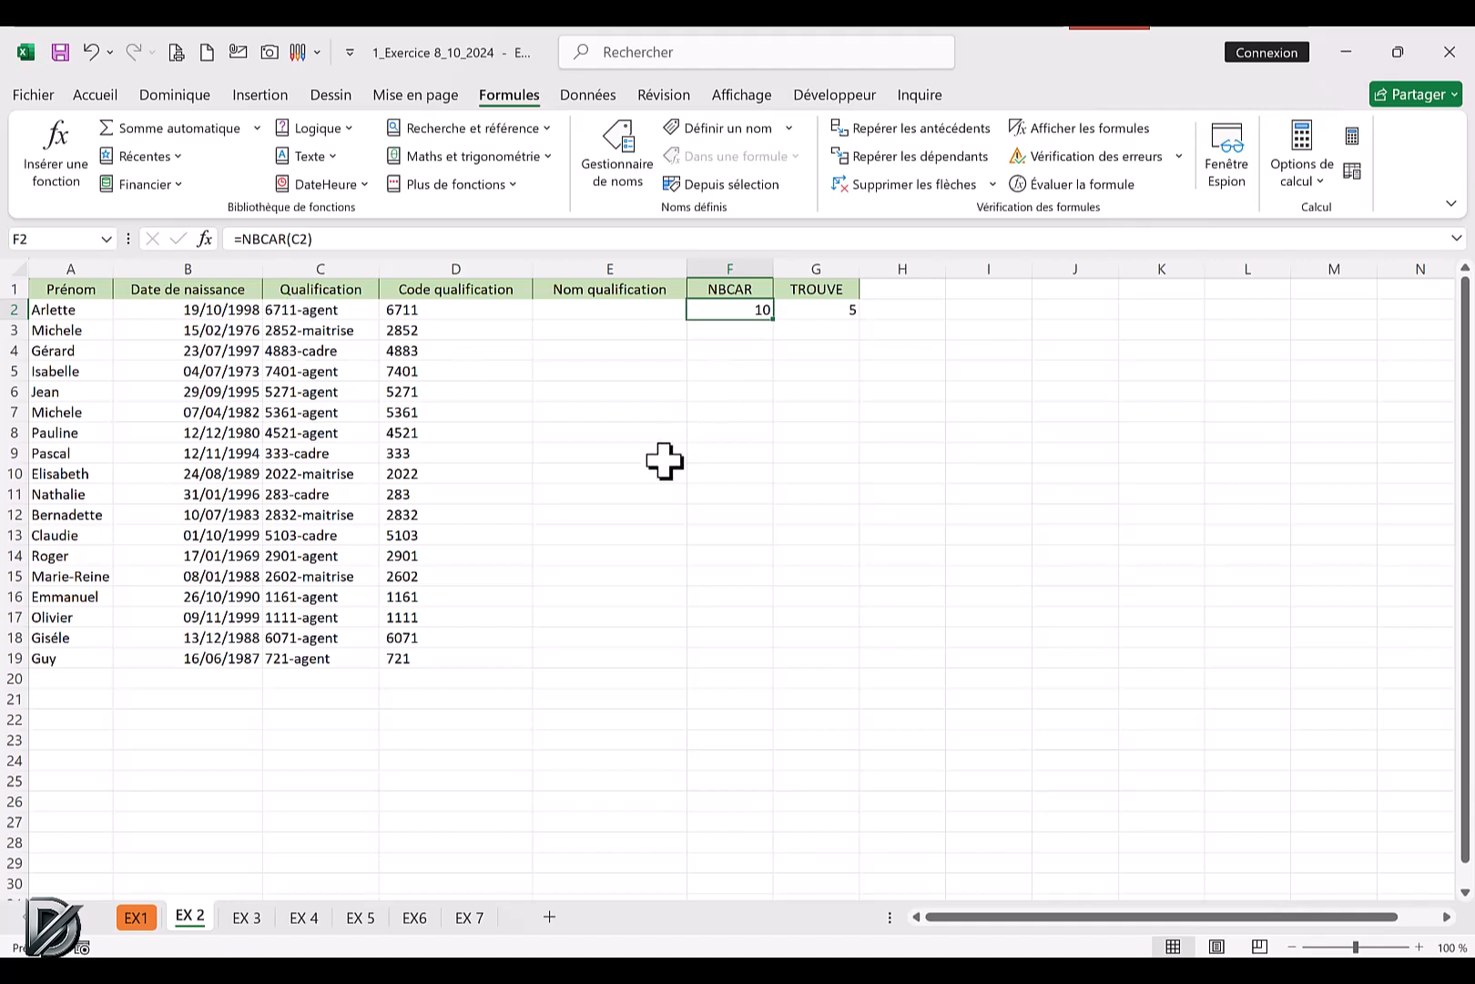
Copy TROUVE("-";C2) from G2's formula without its equals sign, leave the cell unchanged, and select E2 under Nom qualification.
left_click(836, 309)
left_click_drag(347, 238, 239, 239)
key("ctrl+c")
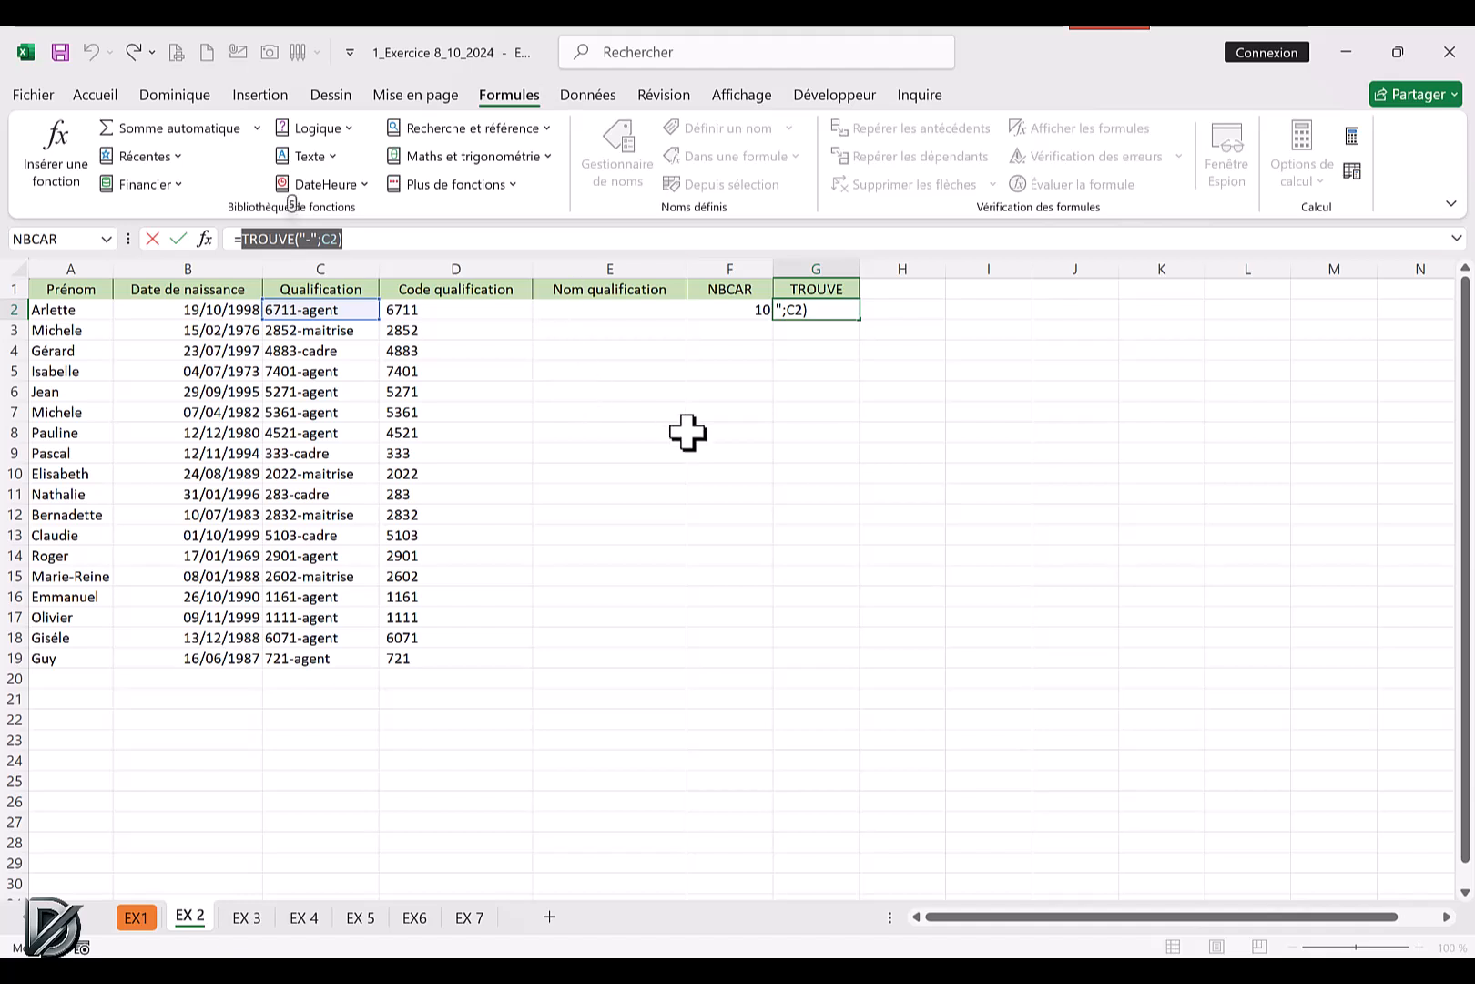
key("Escape")
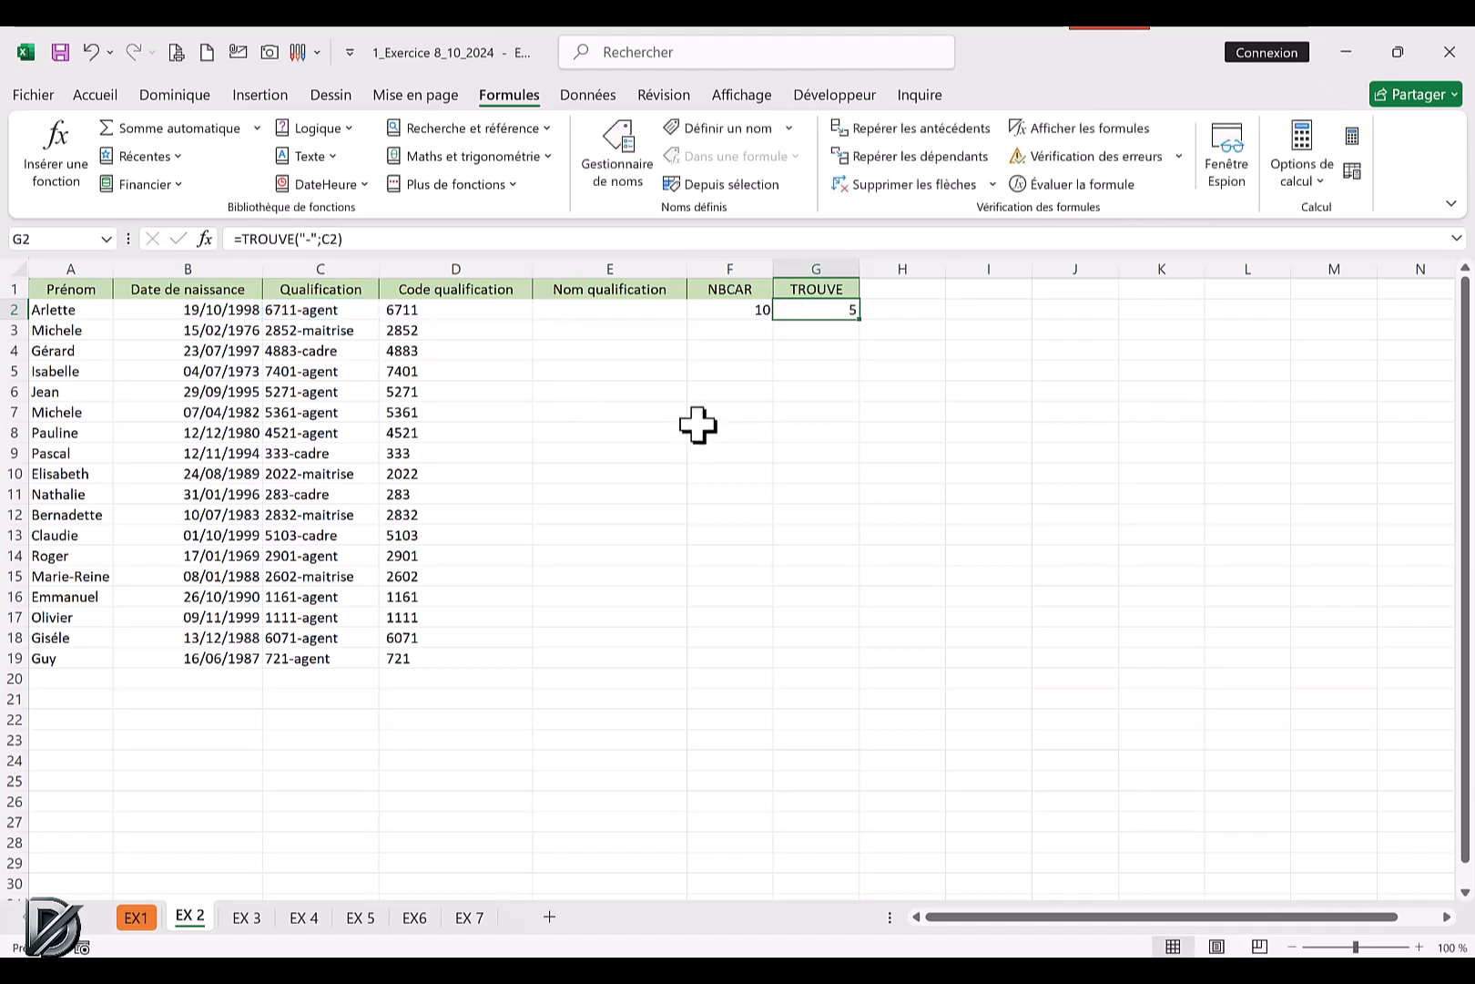
left_click(583, 312)
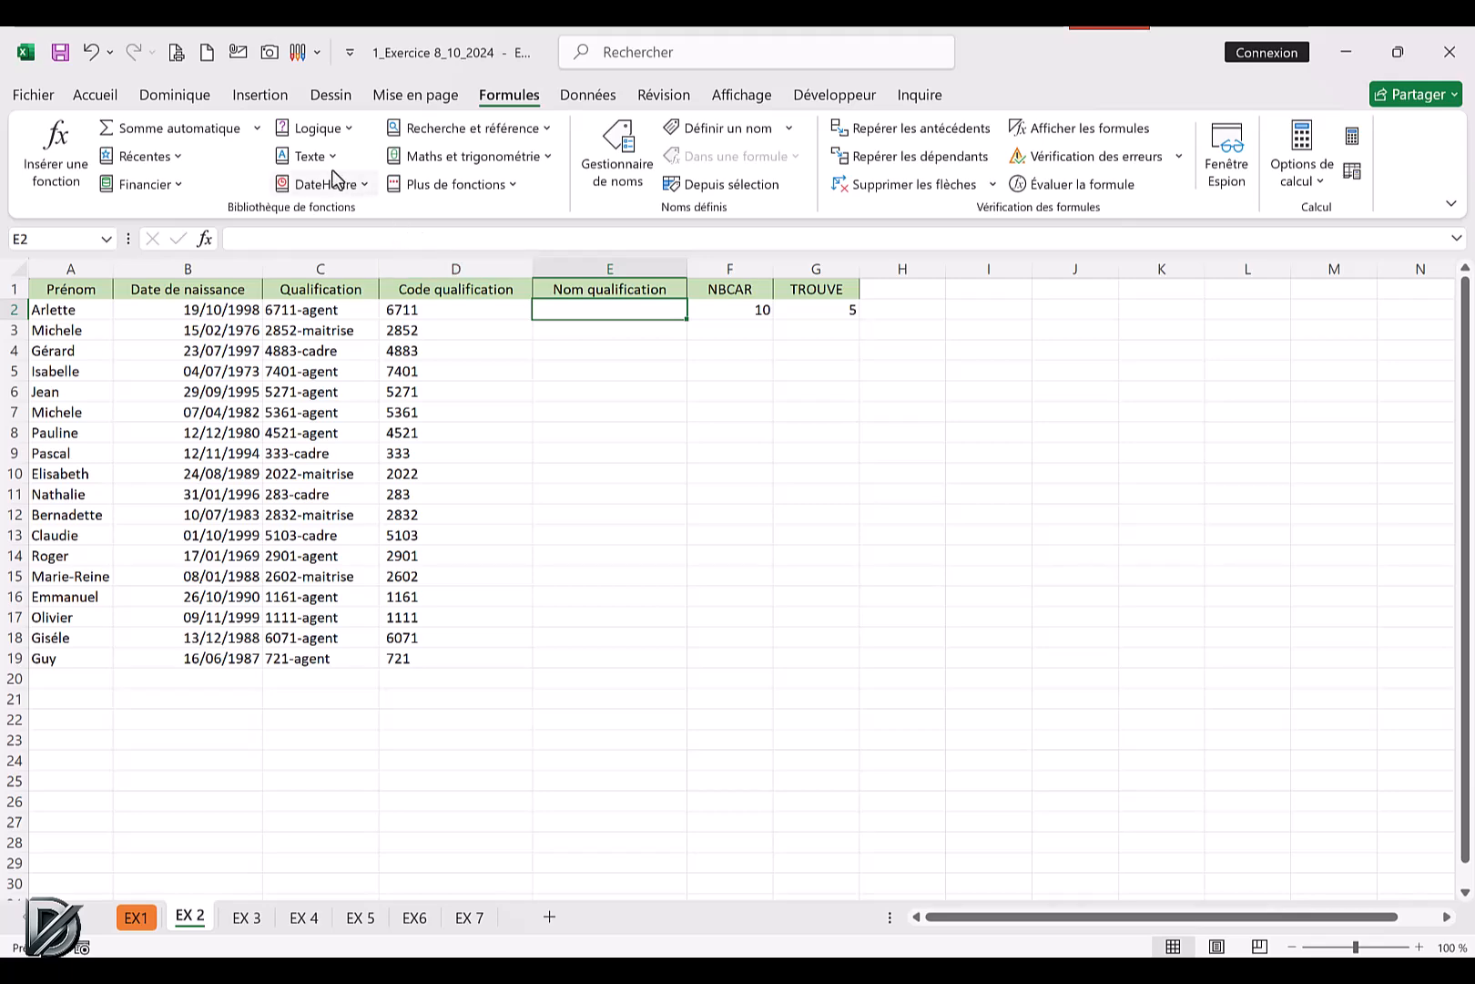
Start a DROITE function in E2 with C2 as the text and nbcar(C2) as the number of characters.
left_click(310, 156)
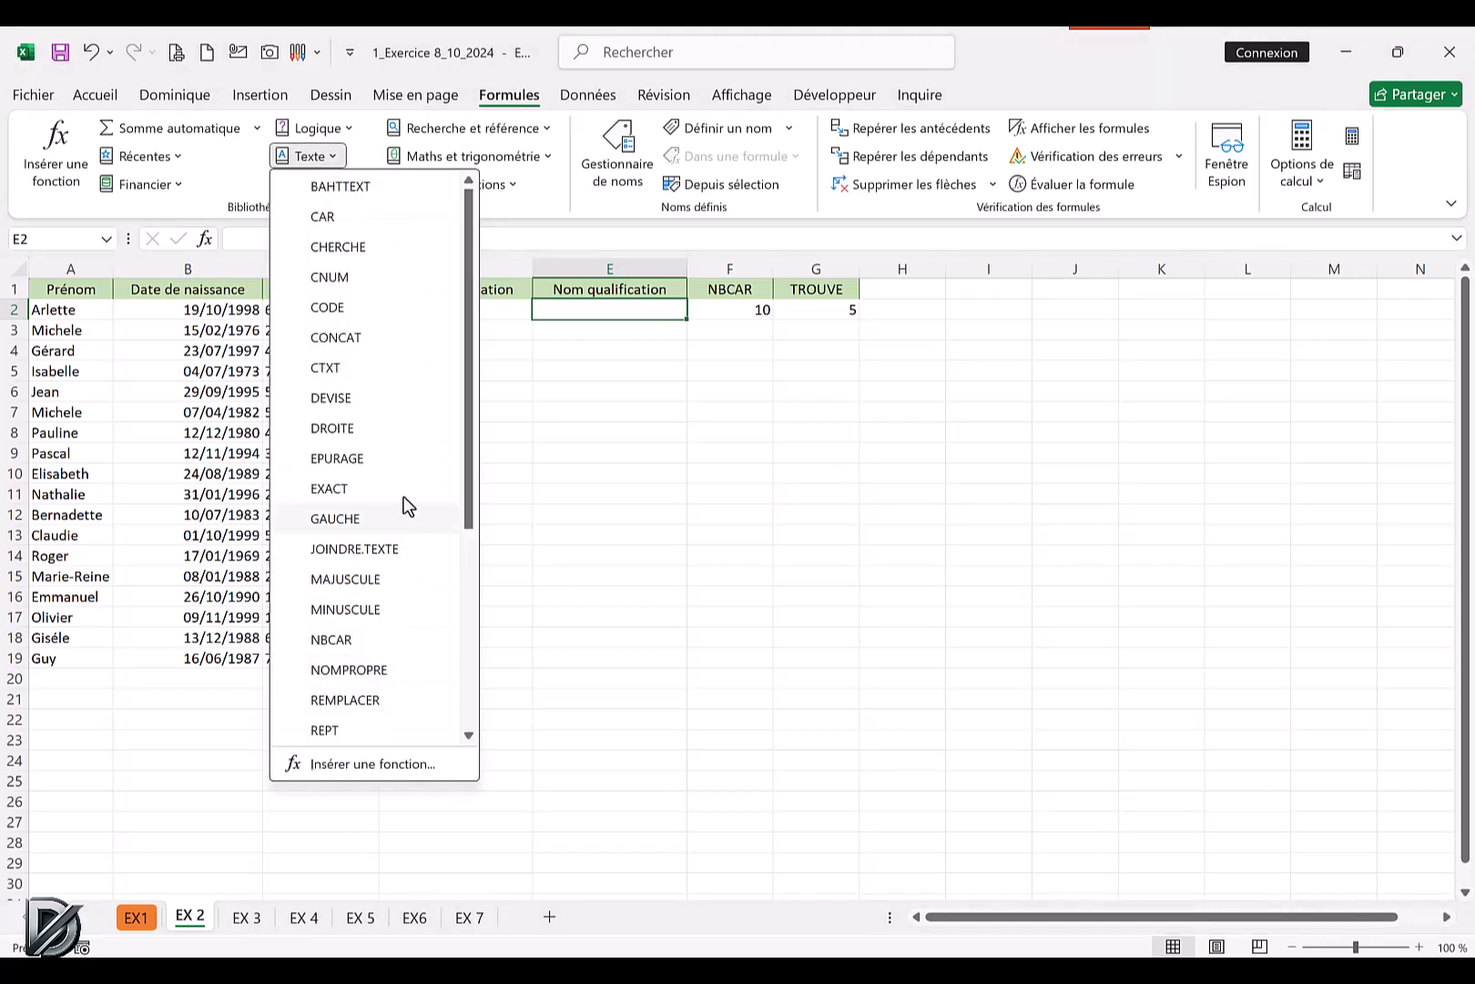
left_click(326, 430)
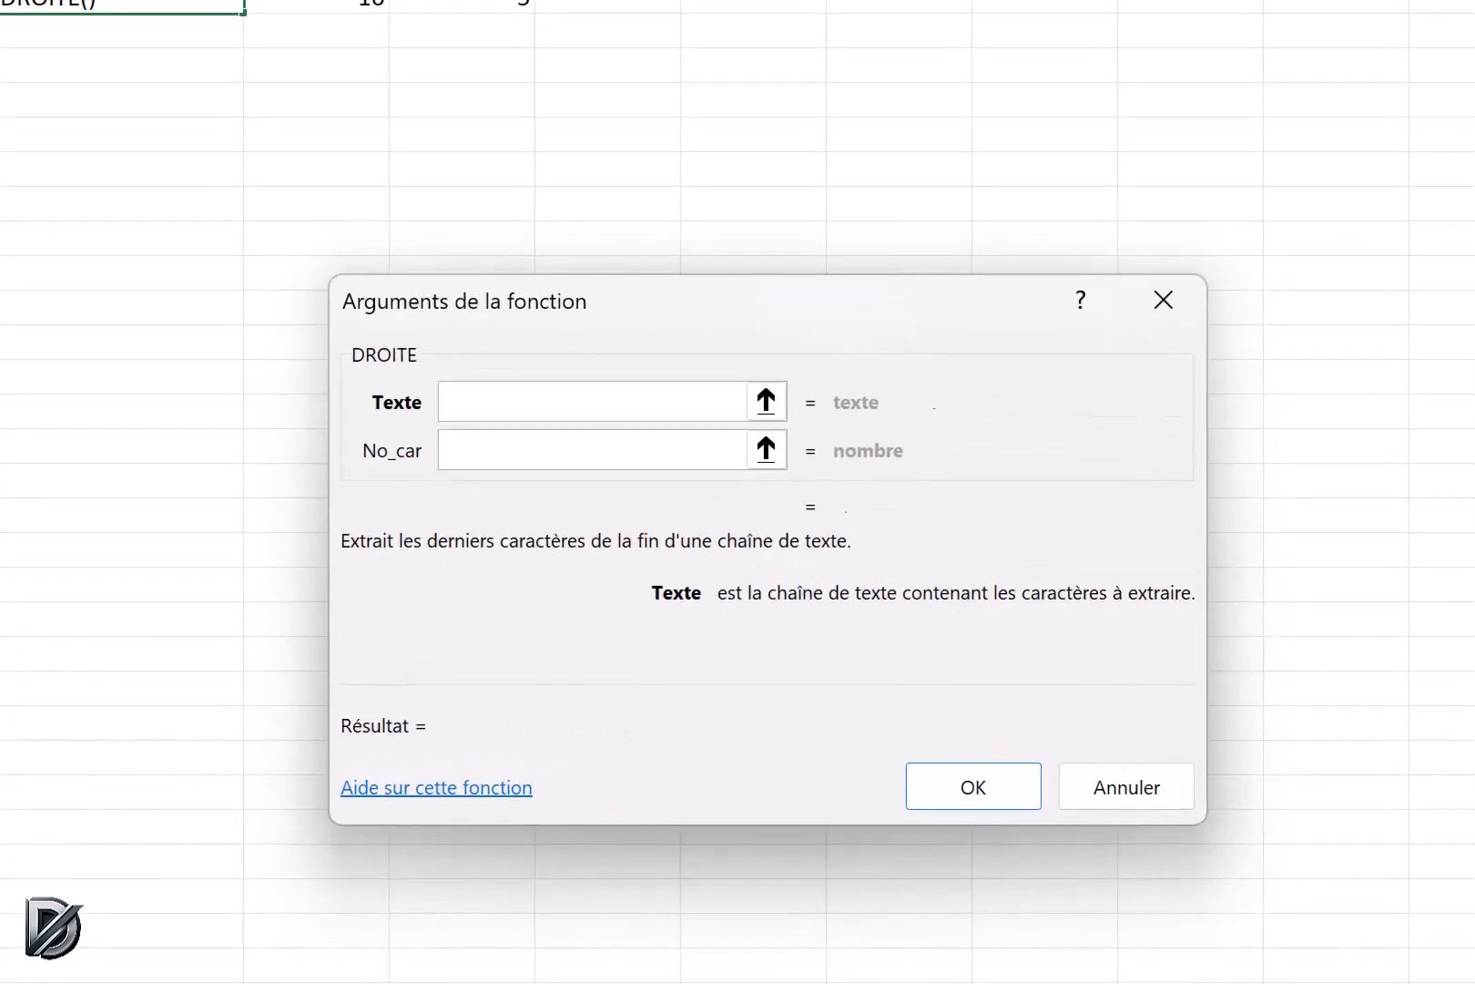
left_click(305, 313)
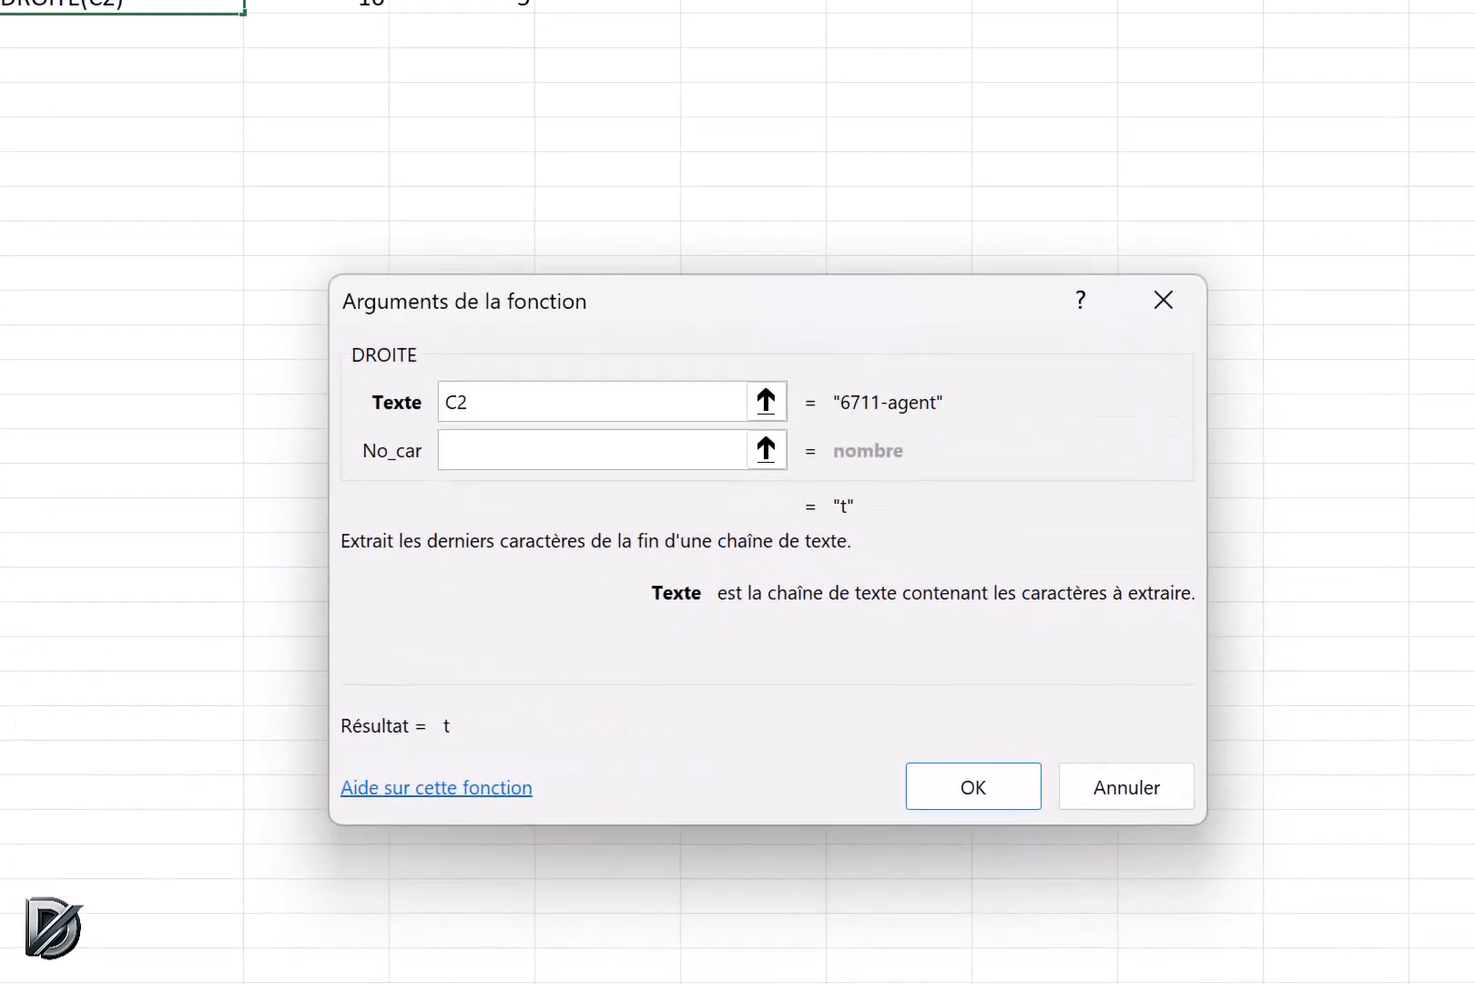
left_click(452, 450)
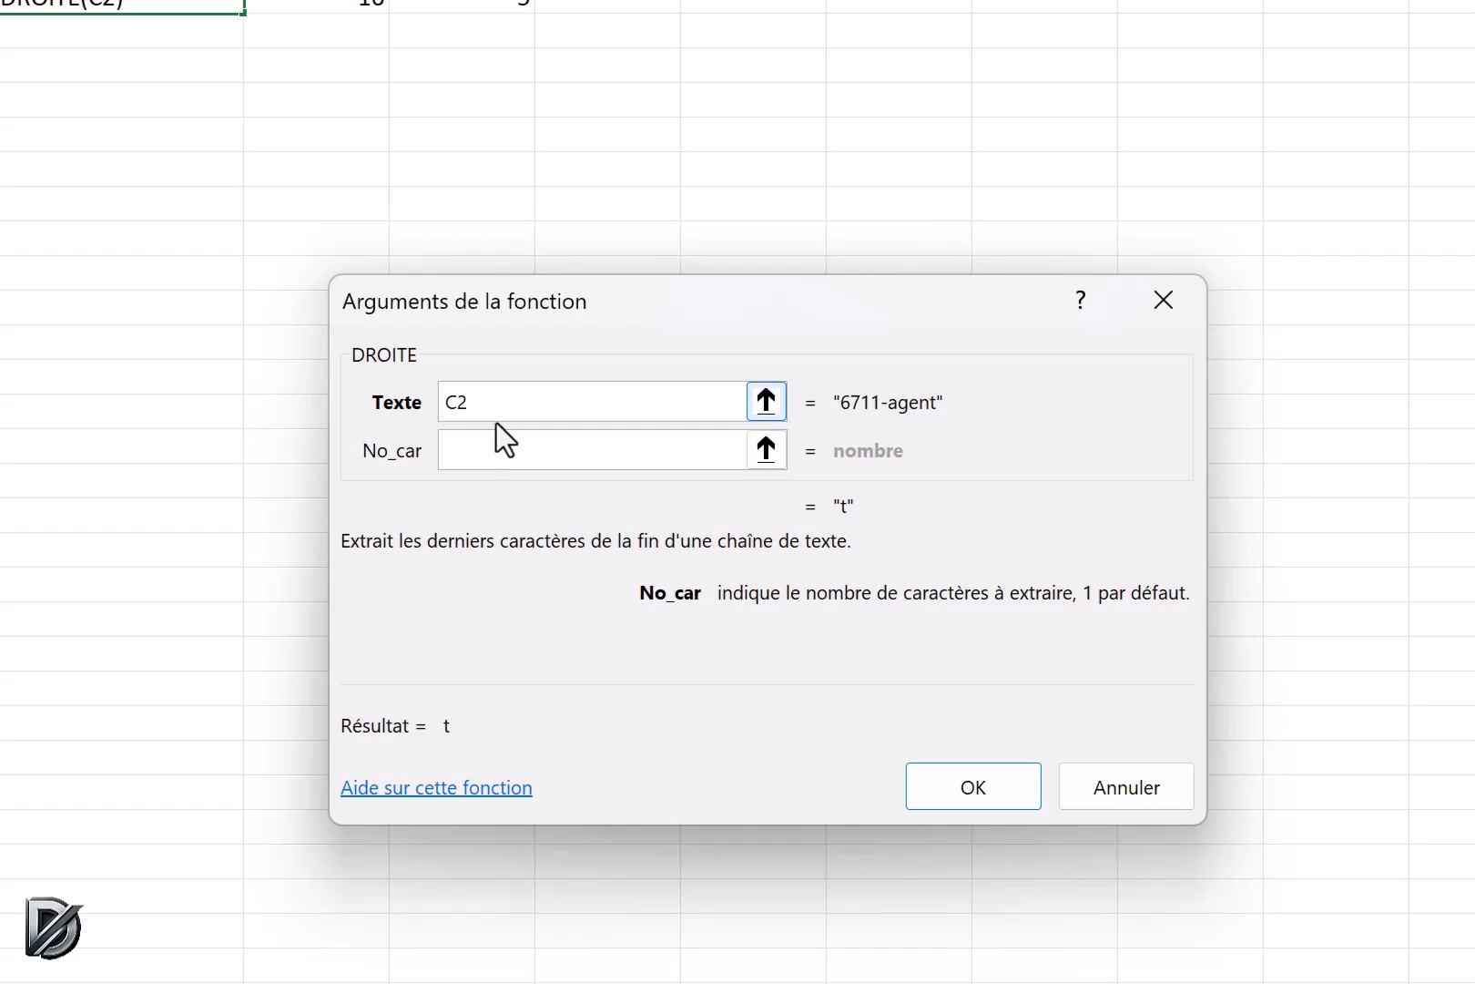
type("nbca")
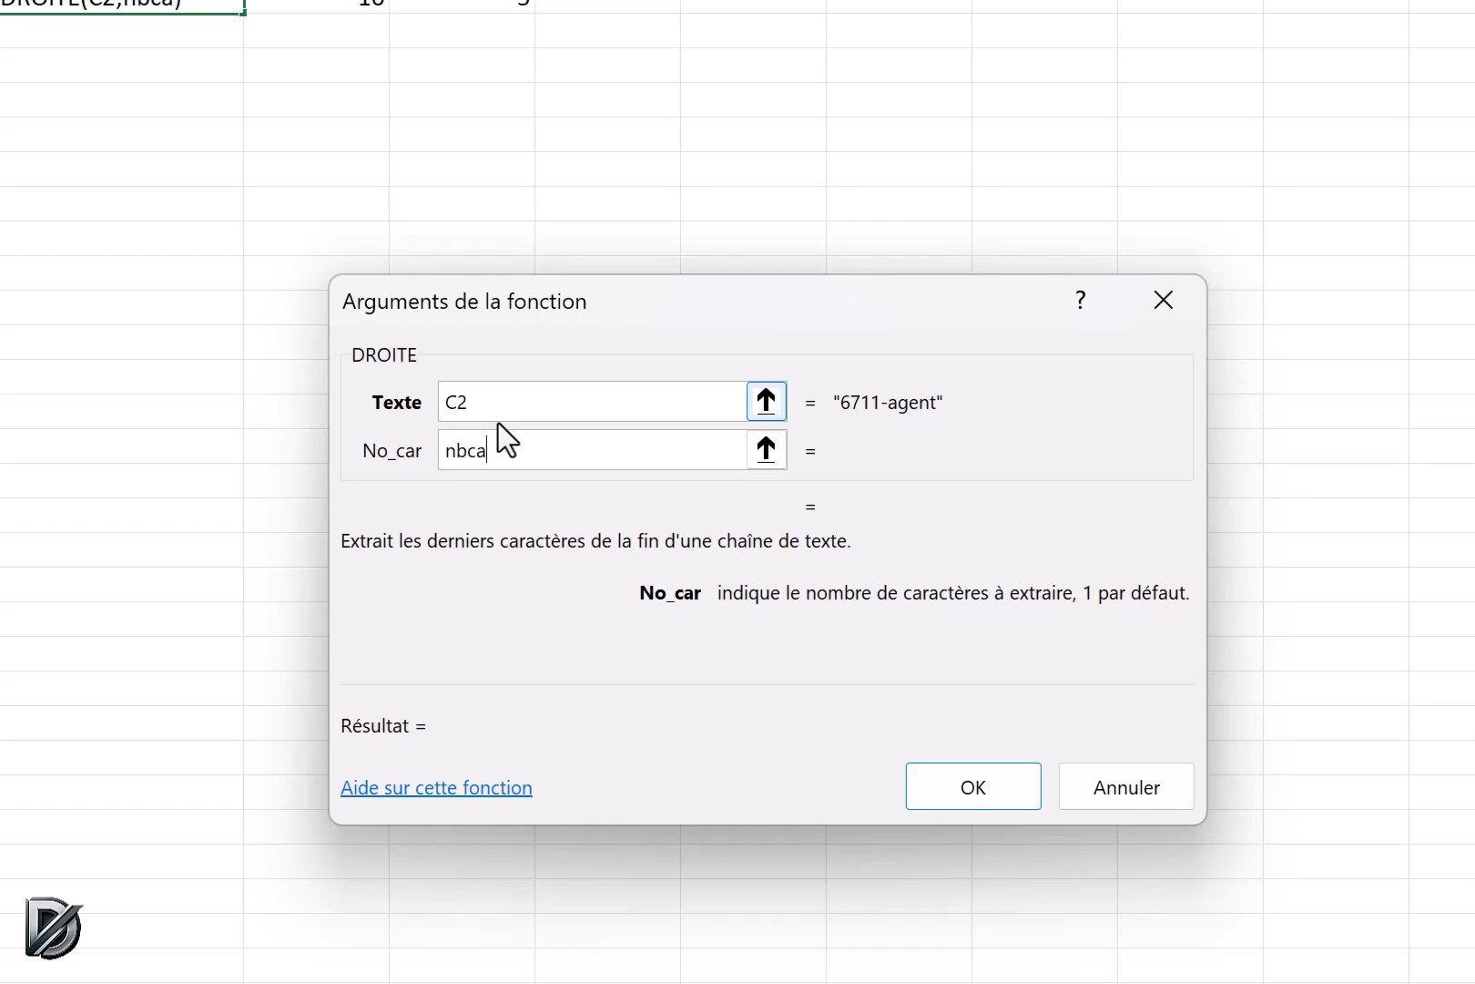
type("r(C2)")
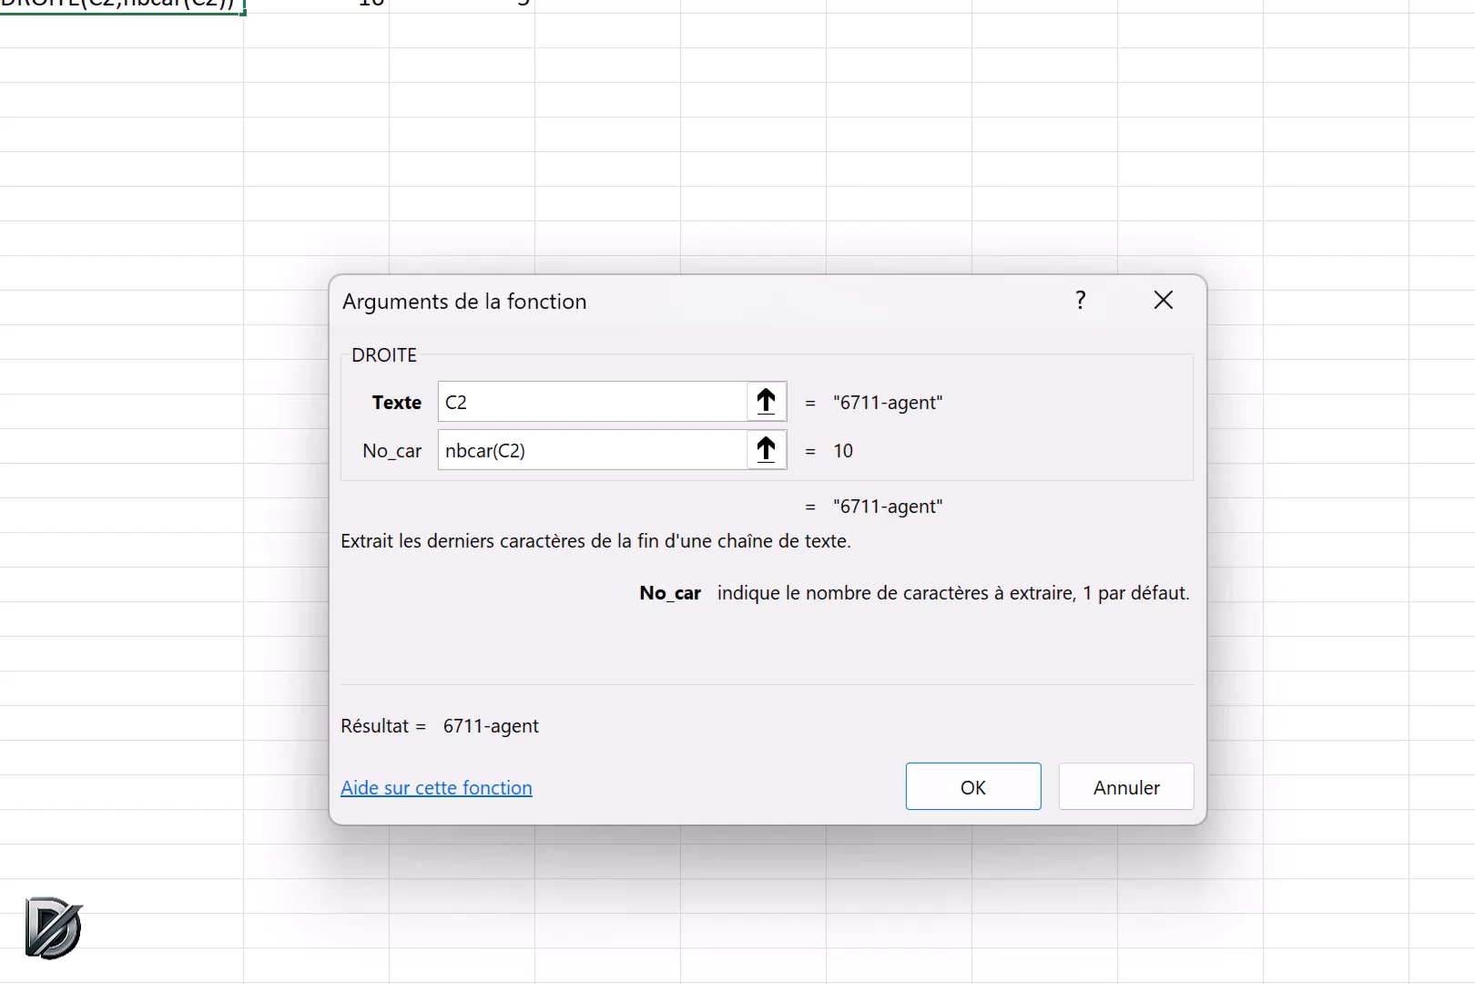
type("-")
Subtract the copied TROUVE("-";C2) from the DROITE character count, and fill the completed formula down the Nom qualification column.
key("ctrl+v")
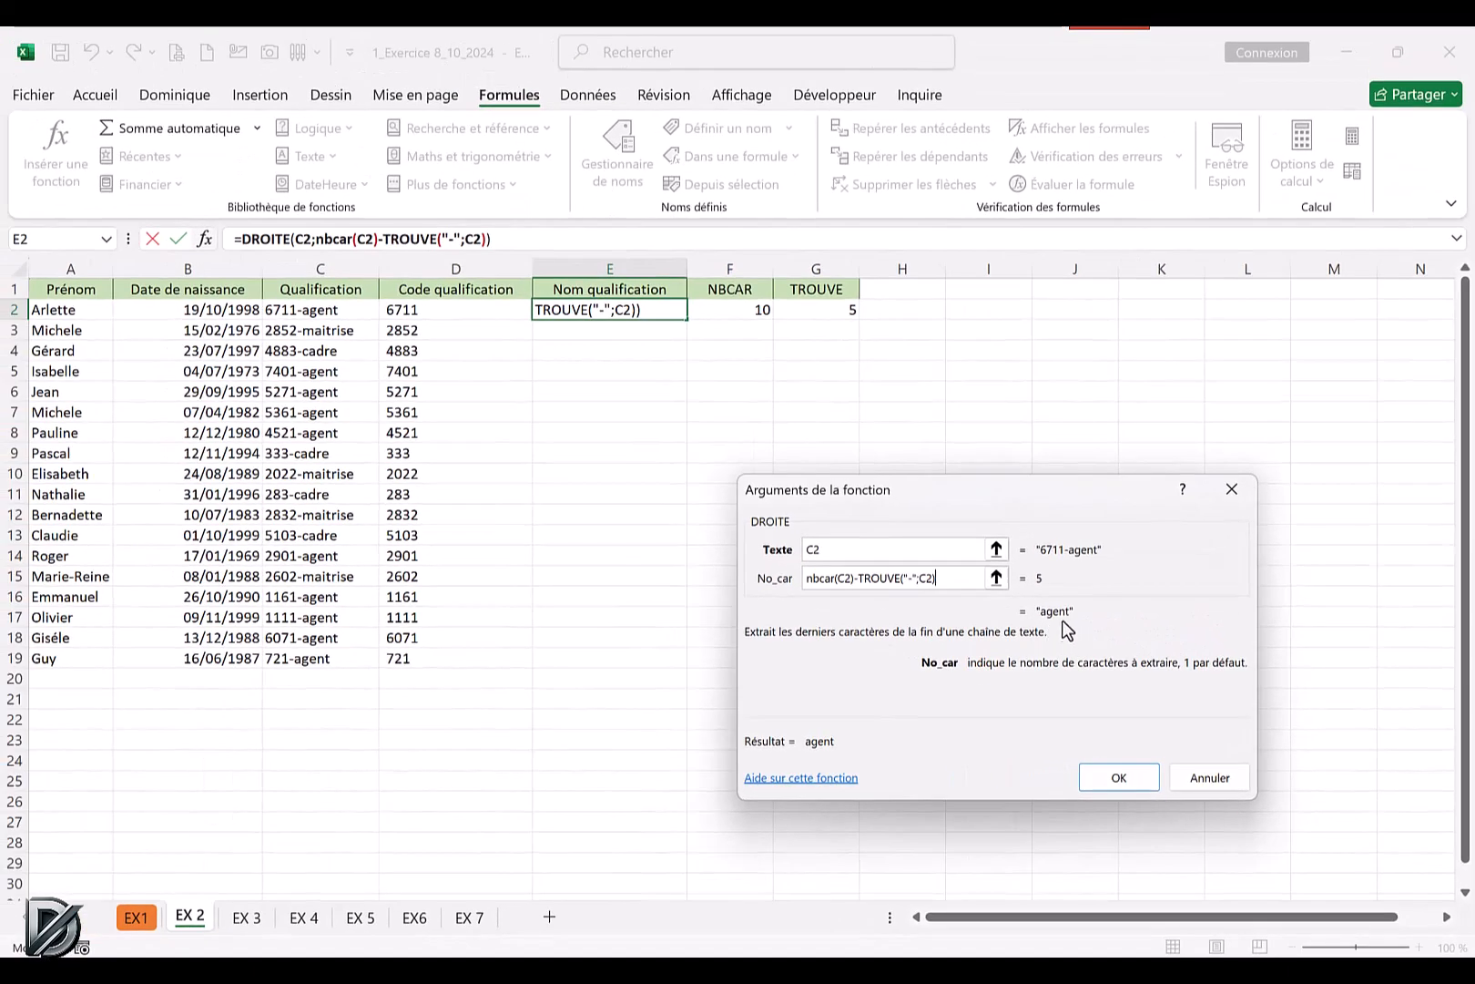
left_click(1119, 779)
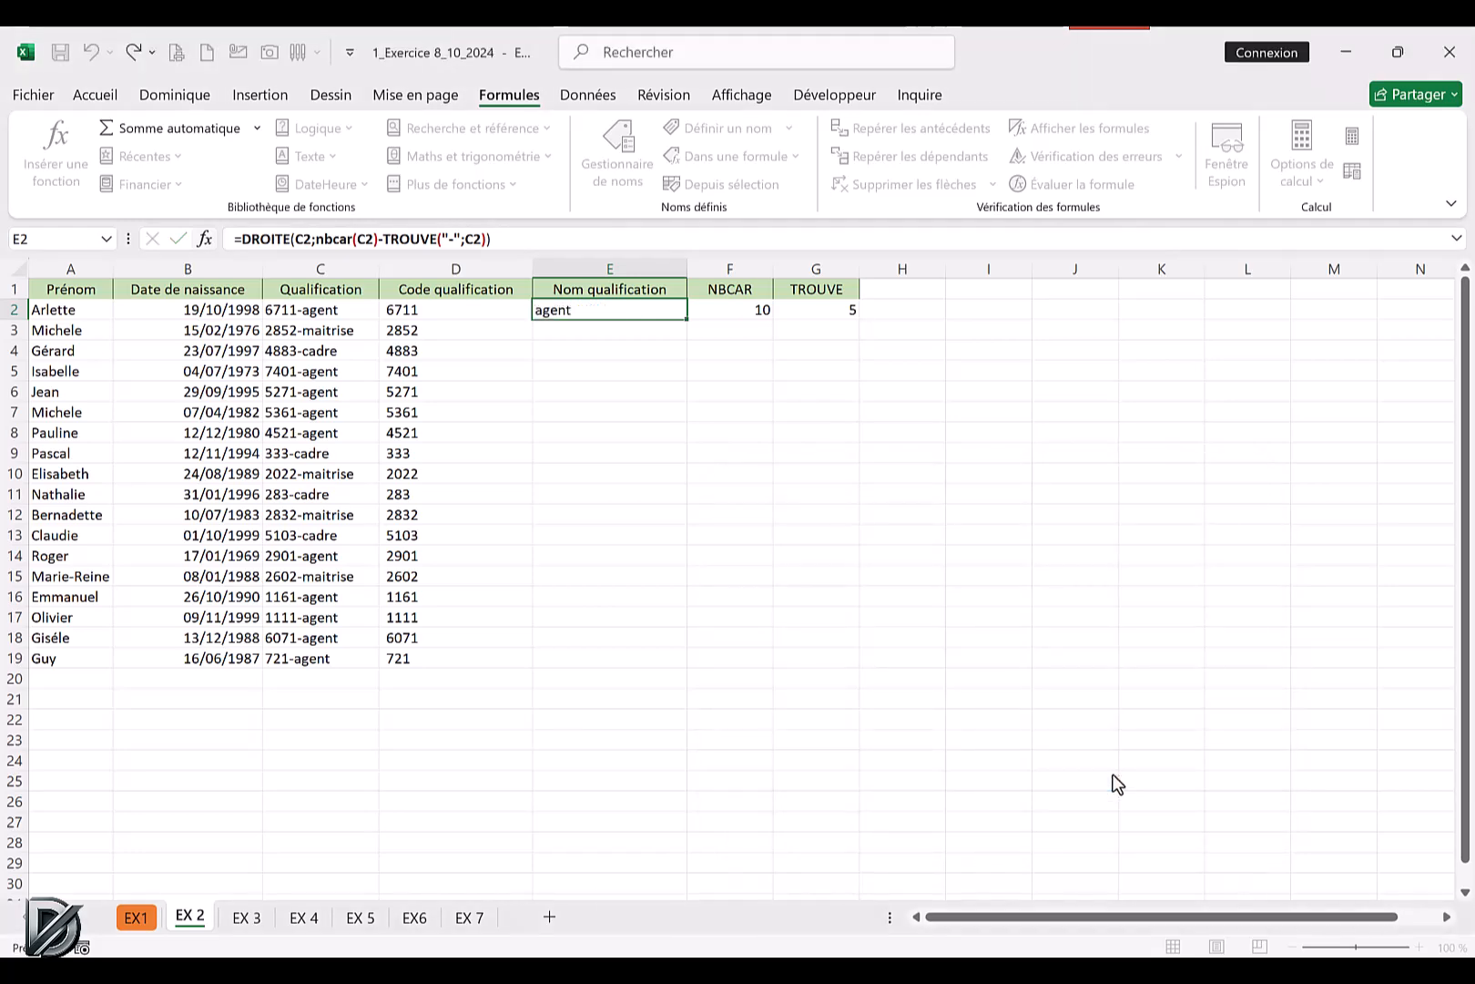
double_click(686, 318)
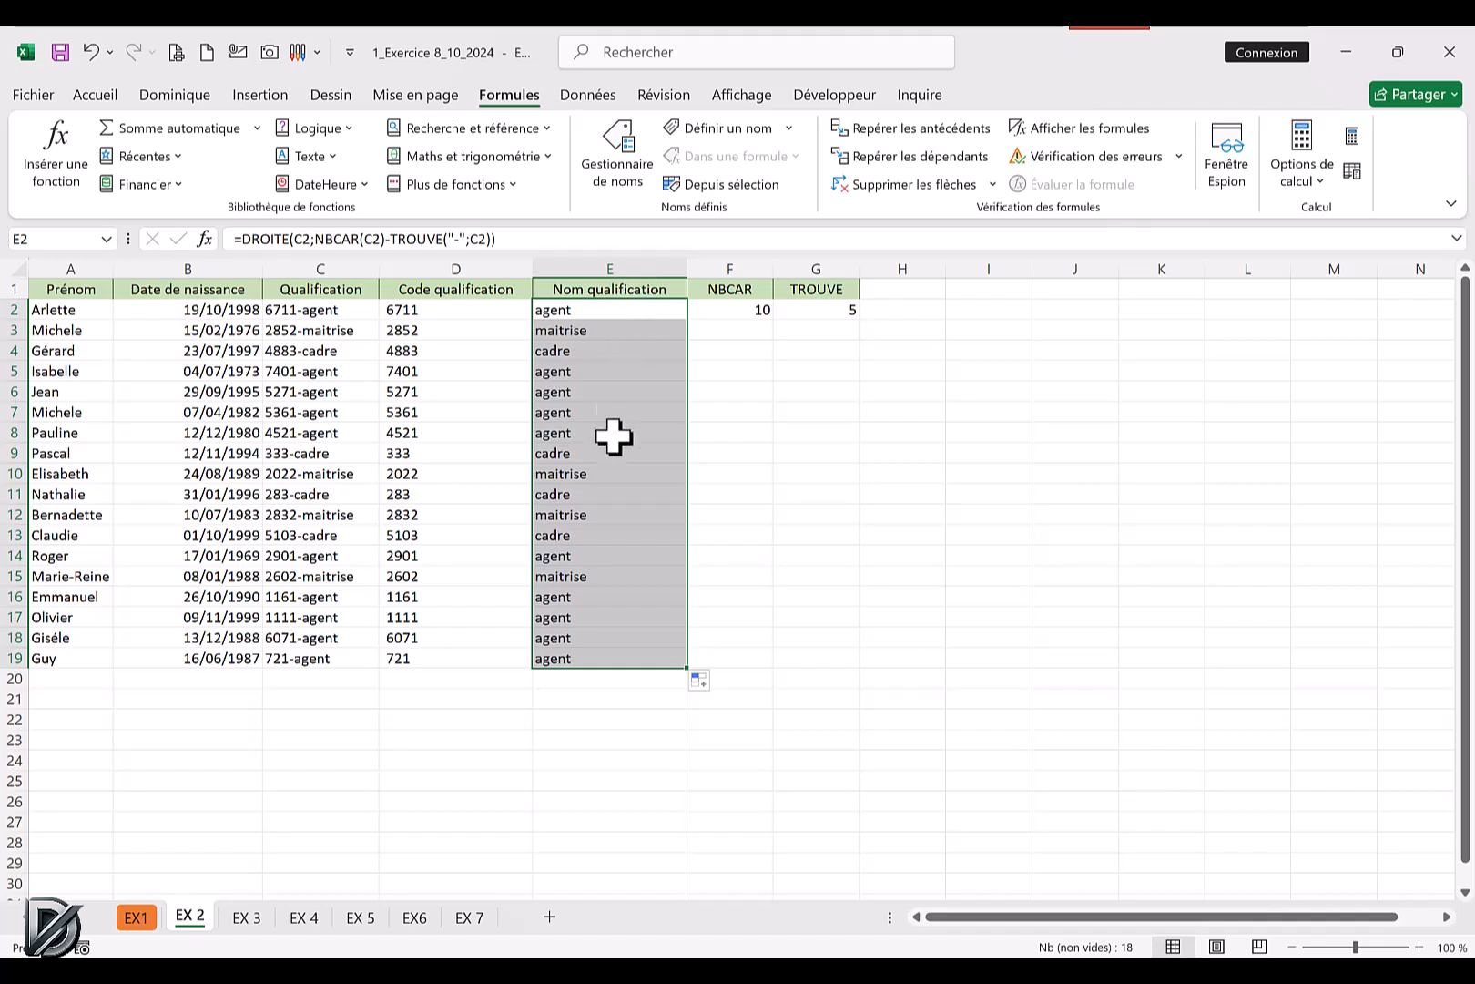
left_click(892, 535)
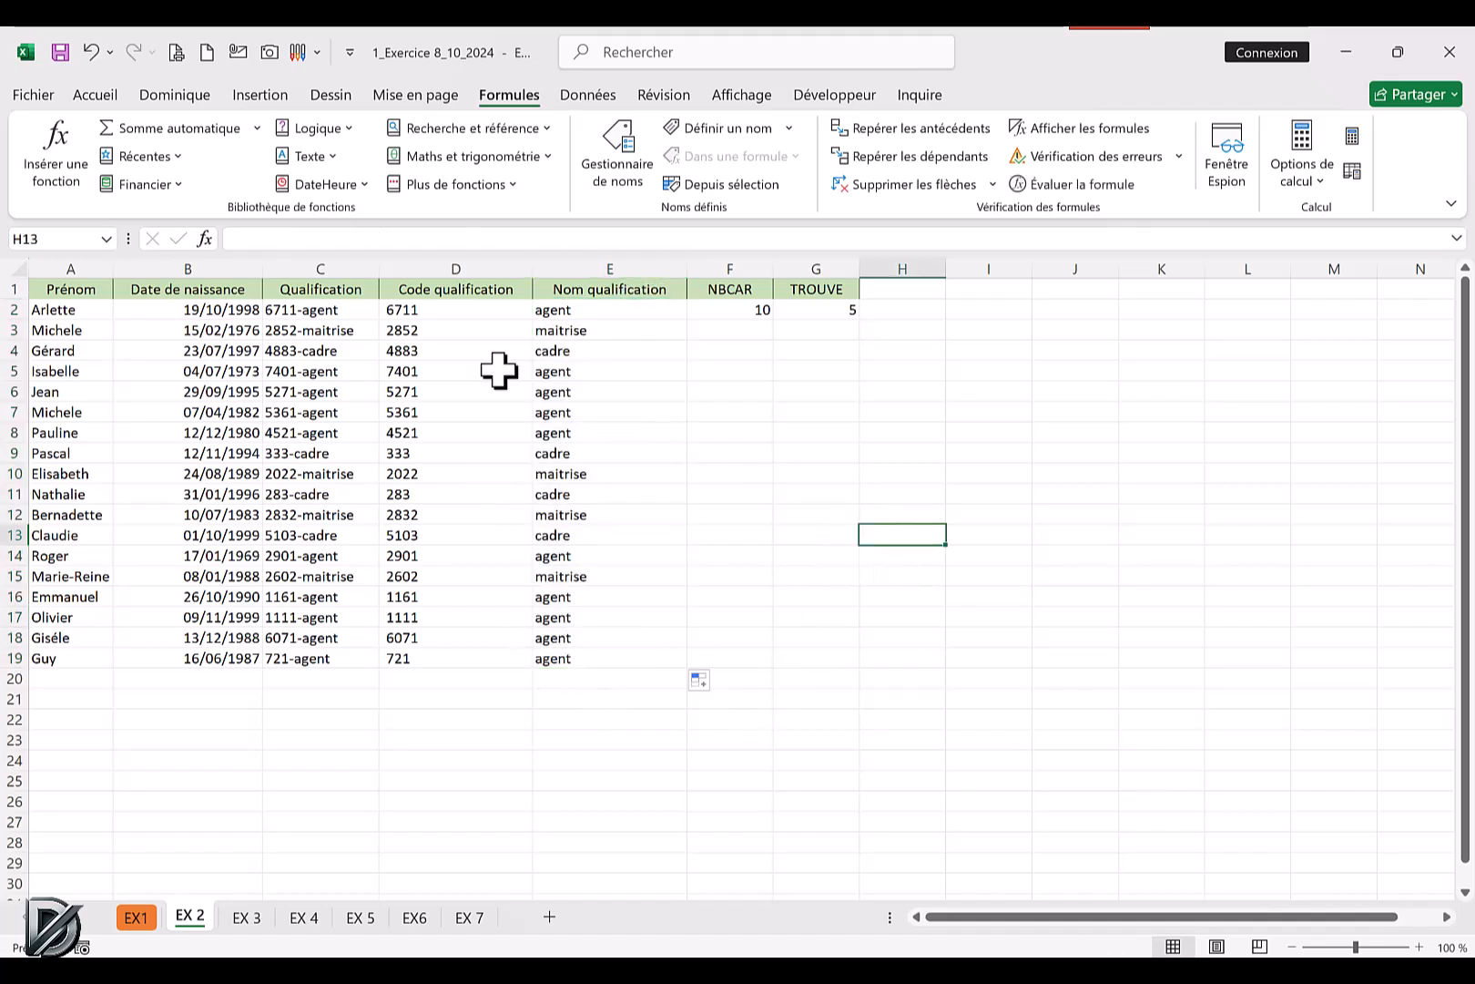